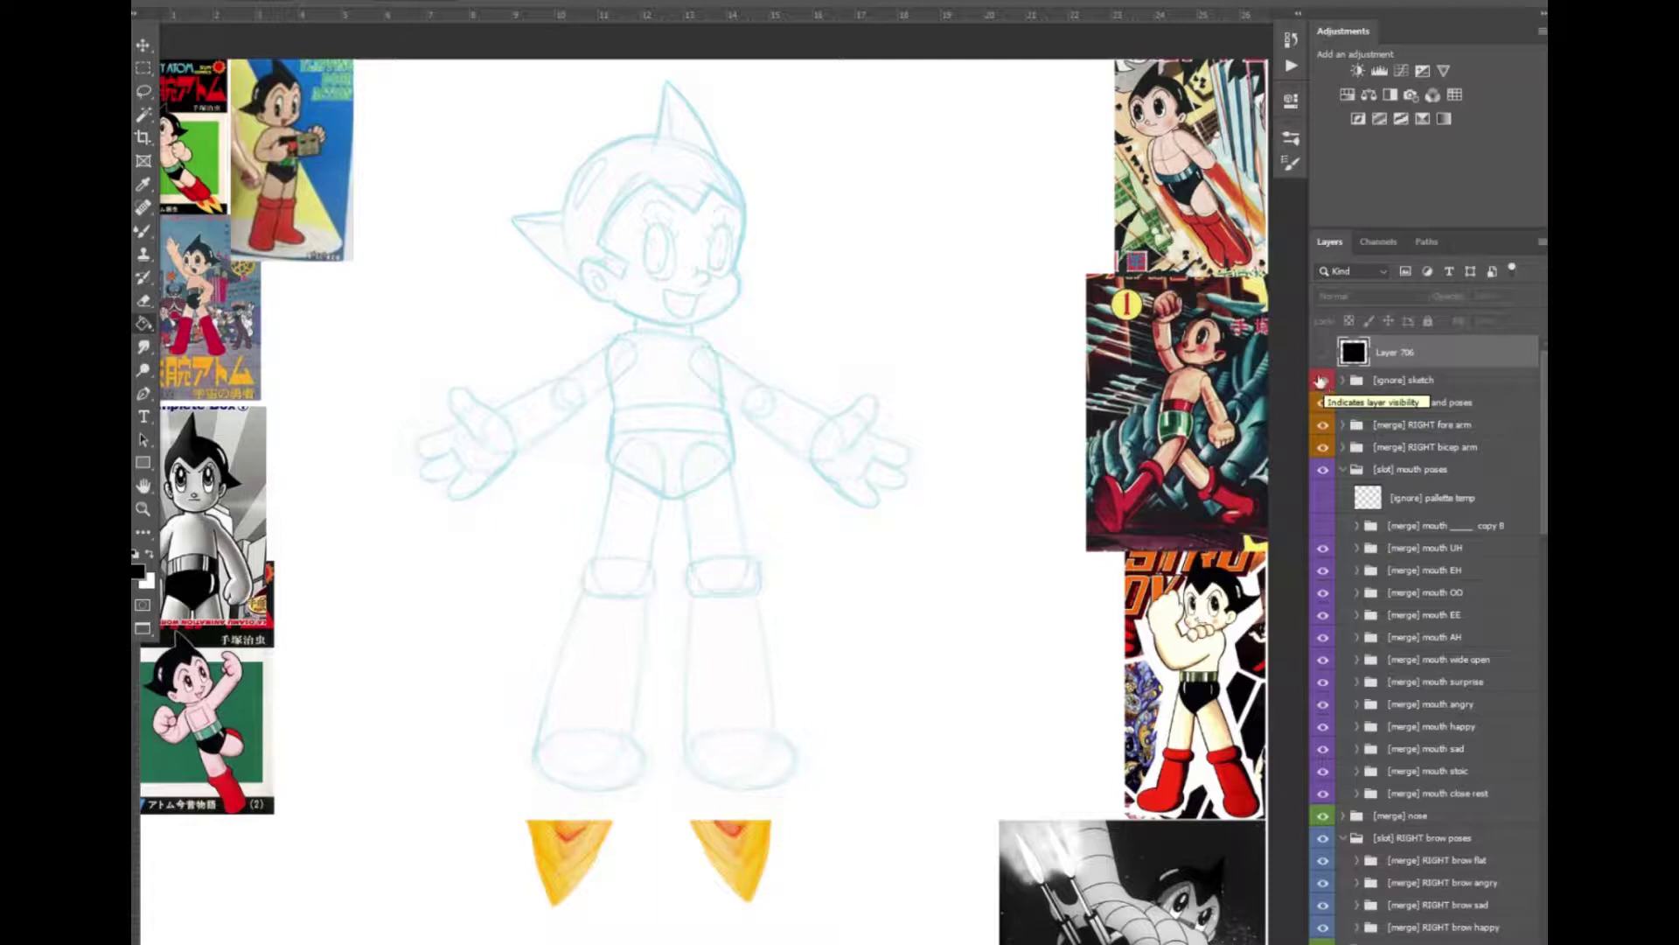
# Hide the [ignore] sketch group so the coloured character artwork shows without the blue sketch
pyautogui.click(1323, 383)
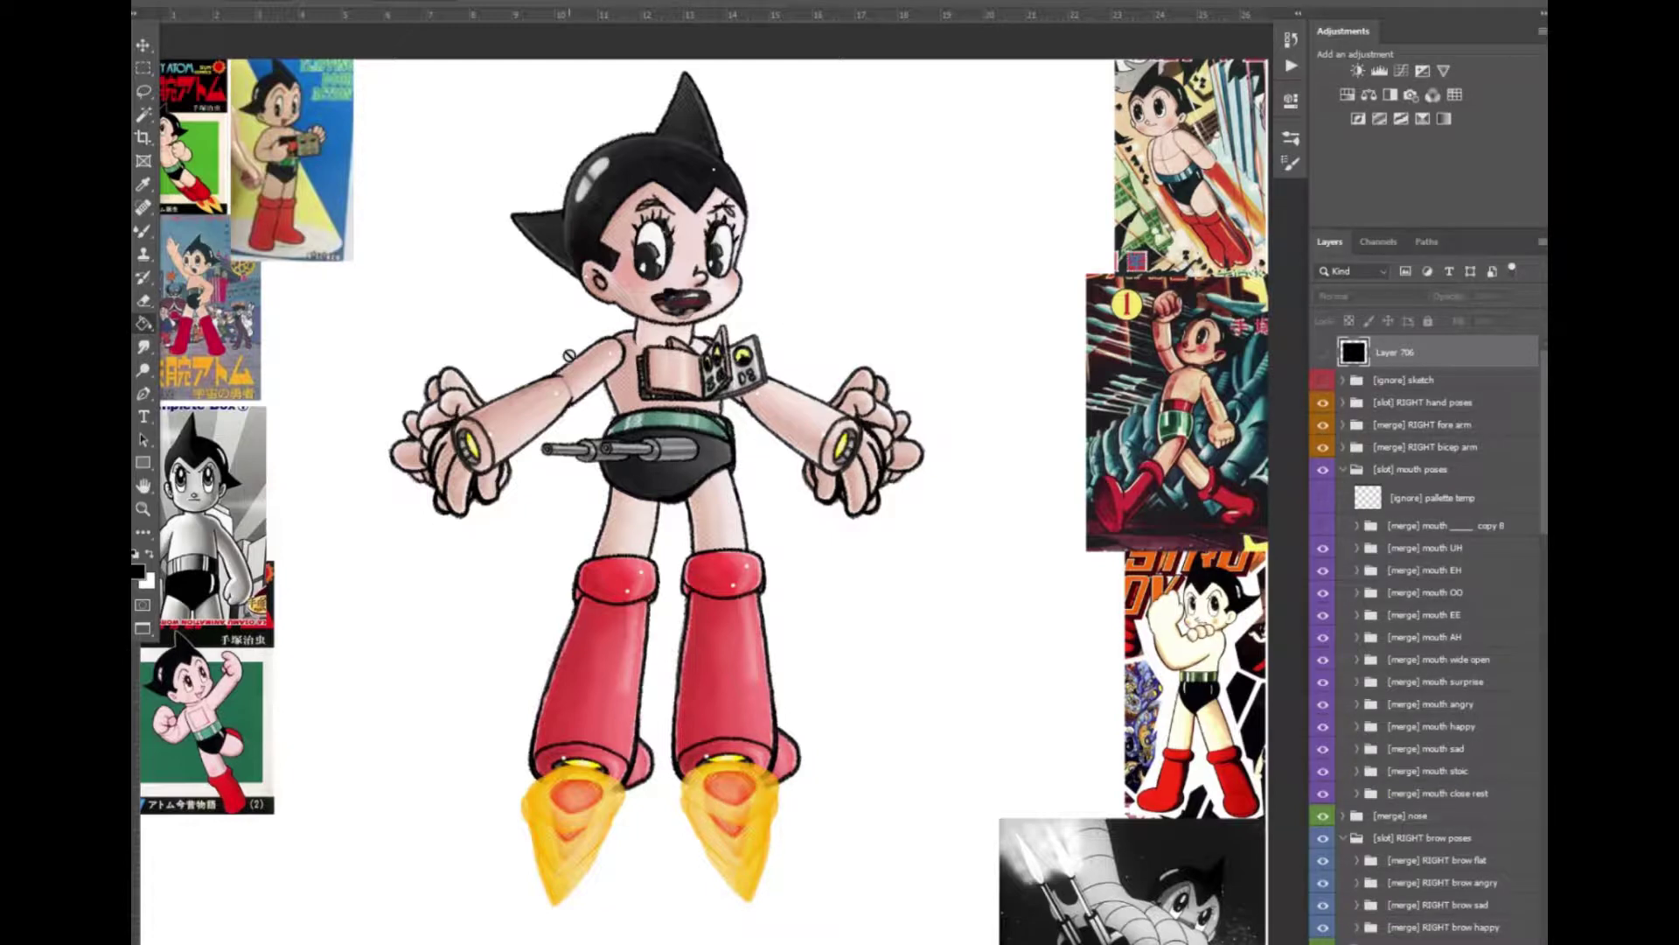
pyautogui.scroll(1, 730, 438)
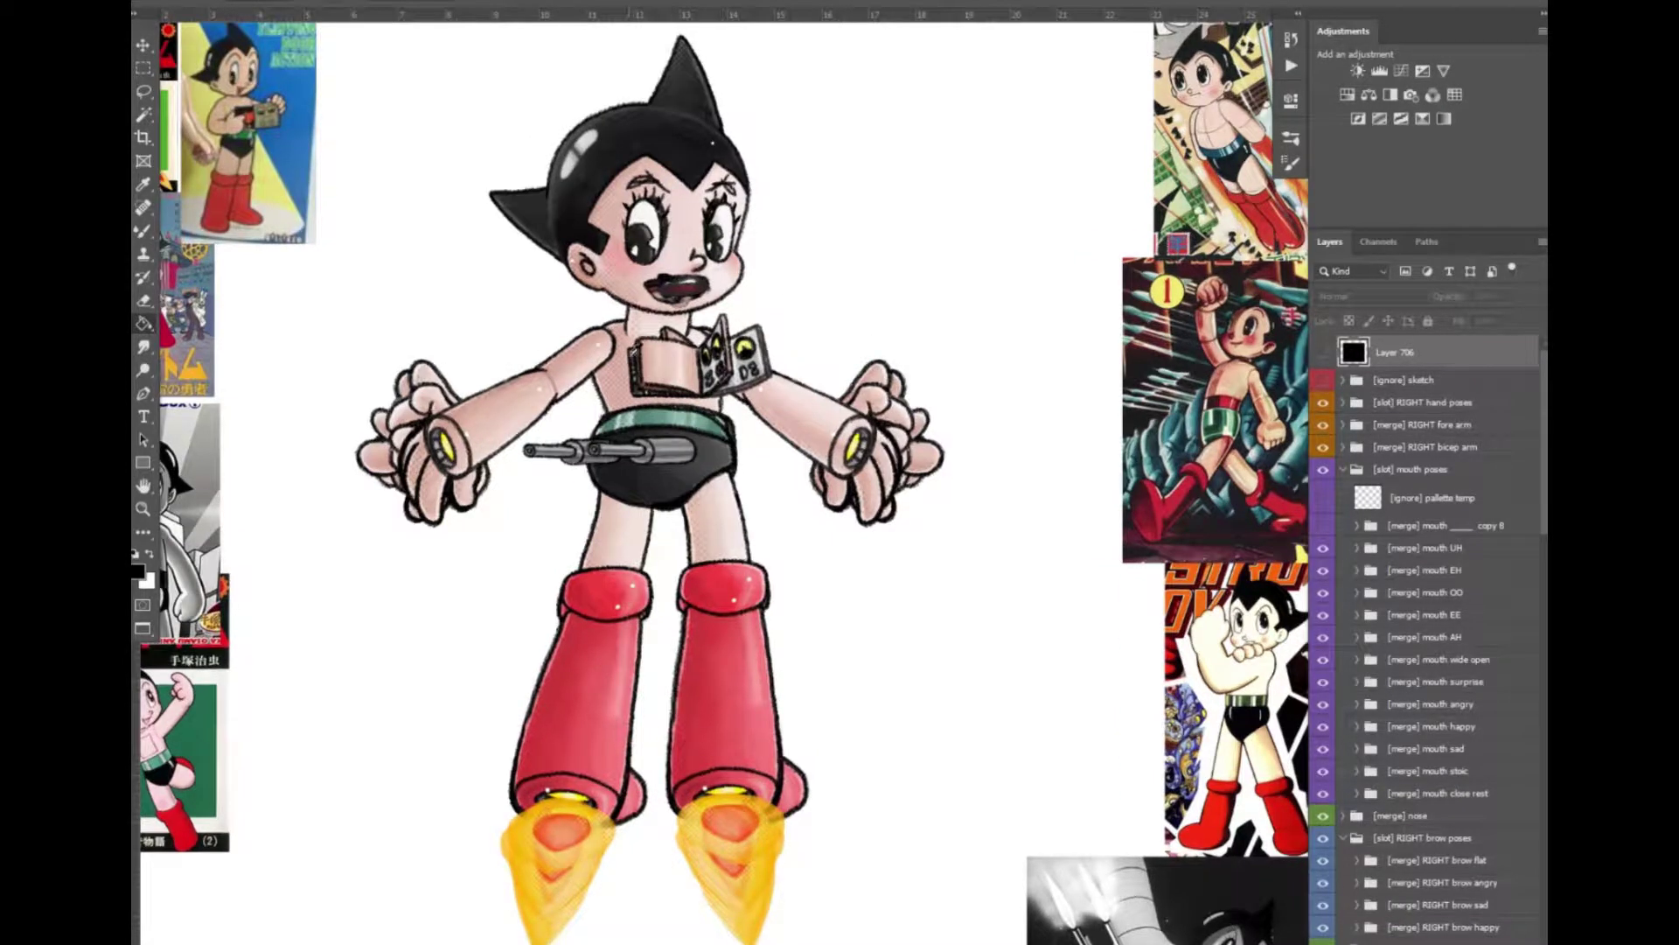
pyautogui.hscroll(-2, 730, 442)
pyautogui.hscroll(2, 679, 388)
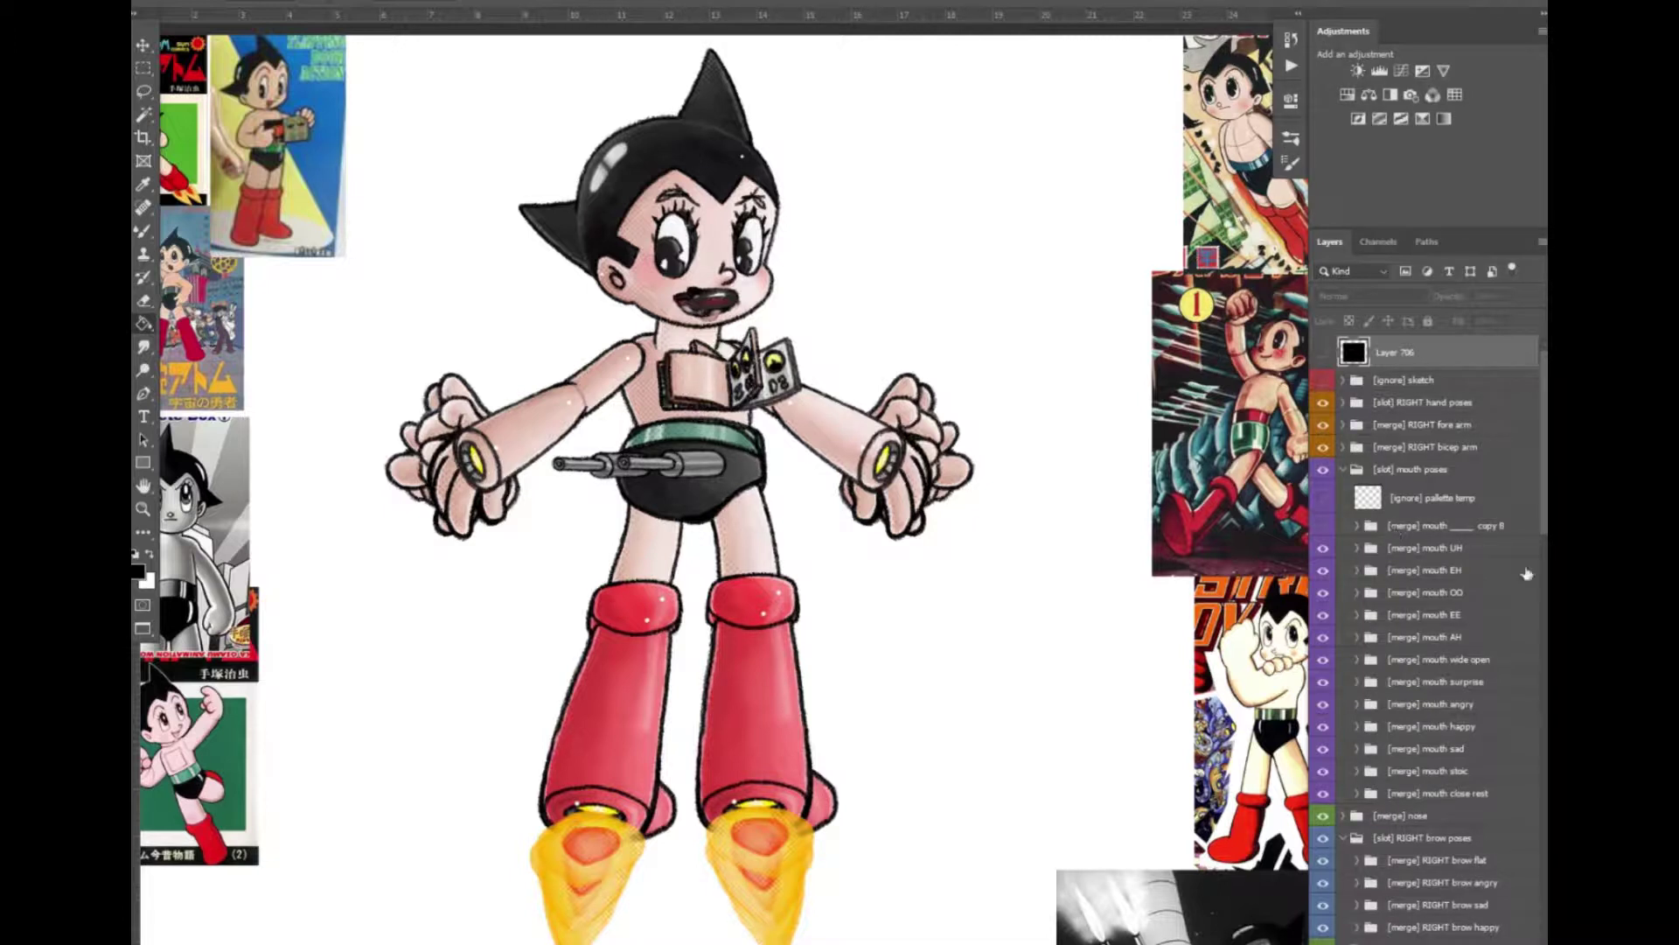
# Check the layer structure by collapsing and reopening the mouth poses slot and toggling the sketch group's visibility
pyautogui.click(1345, 470)
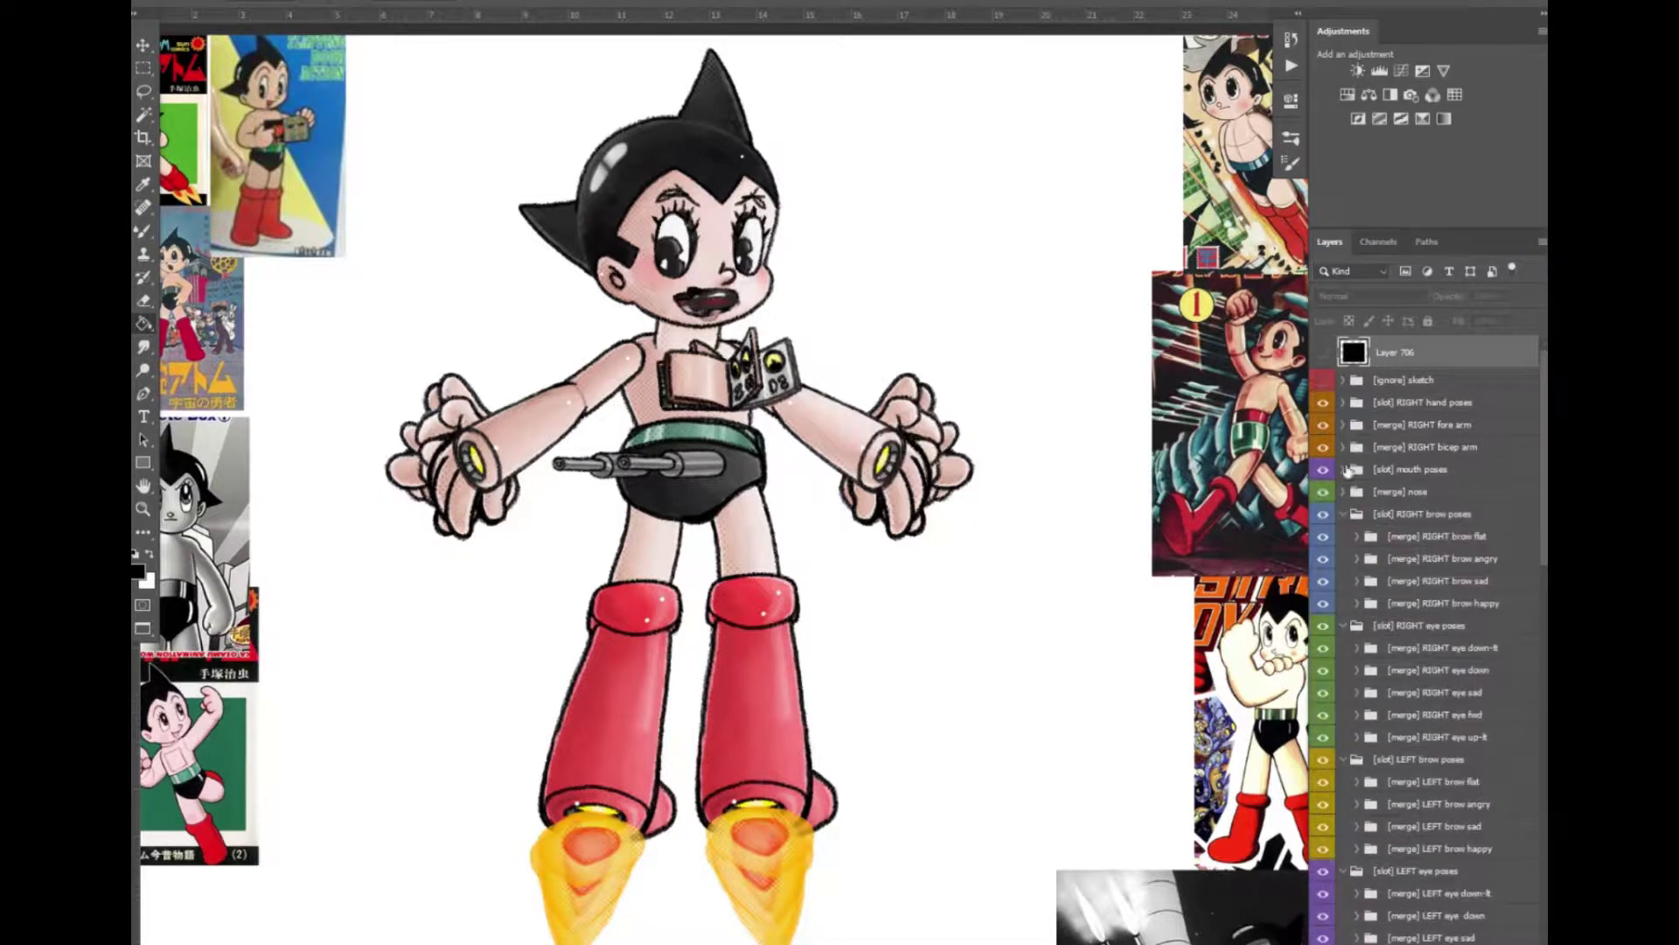
pyautogui.click(1343, 469)
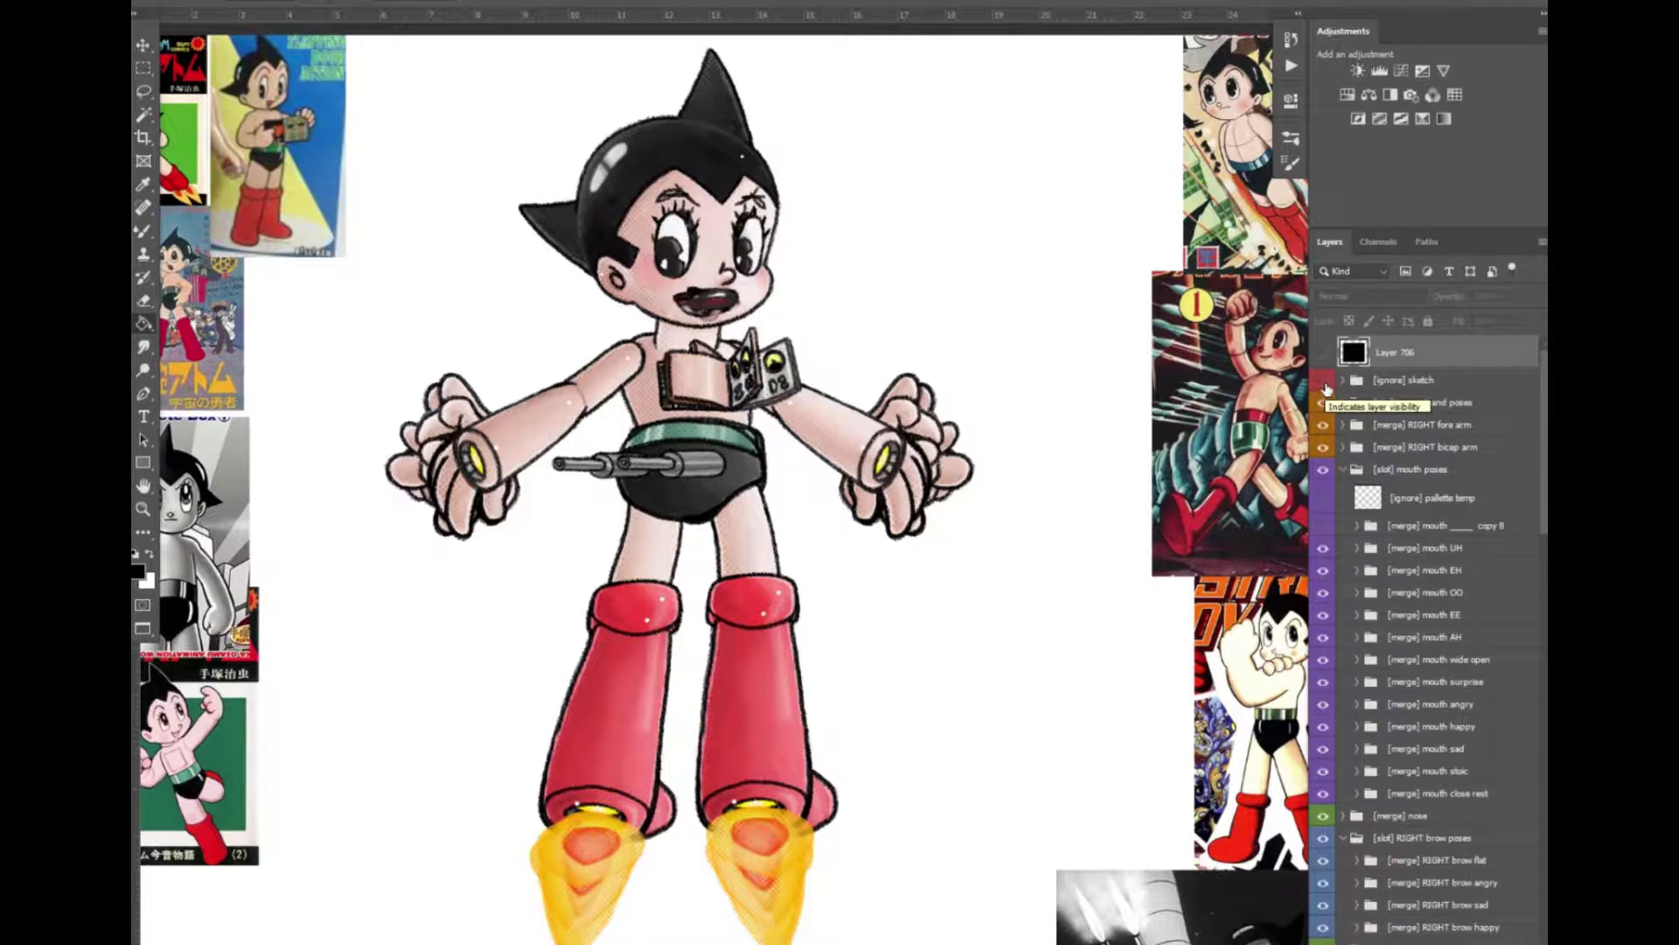
pyautogui.click(1324, 381)
pyautogui.click(1324, 381)
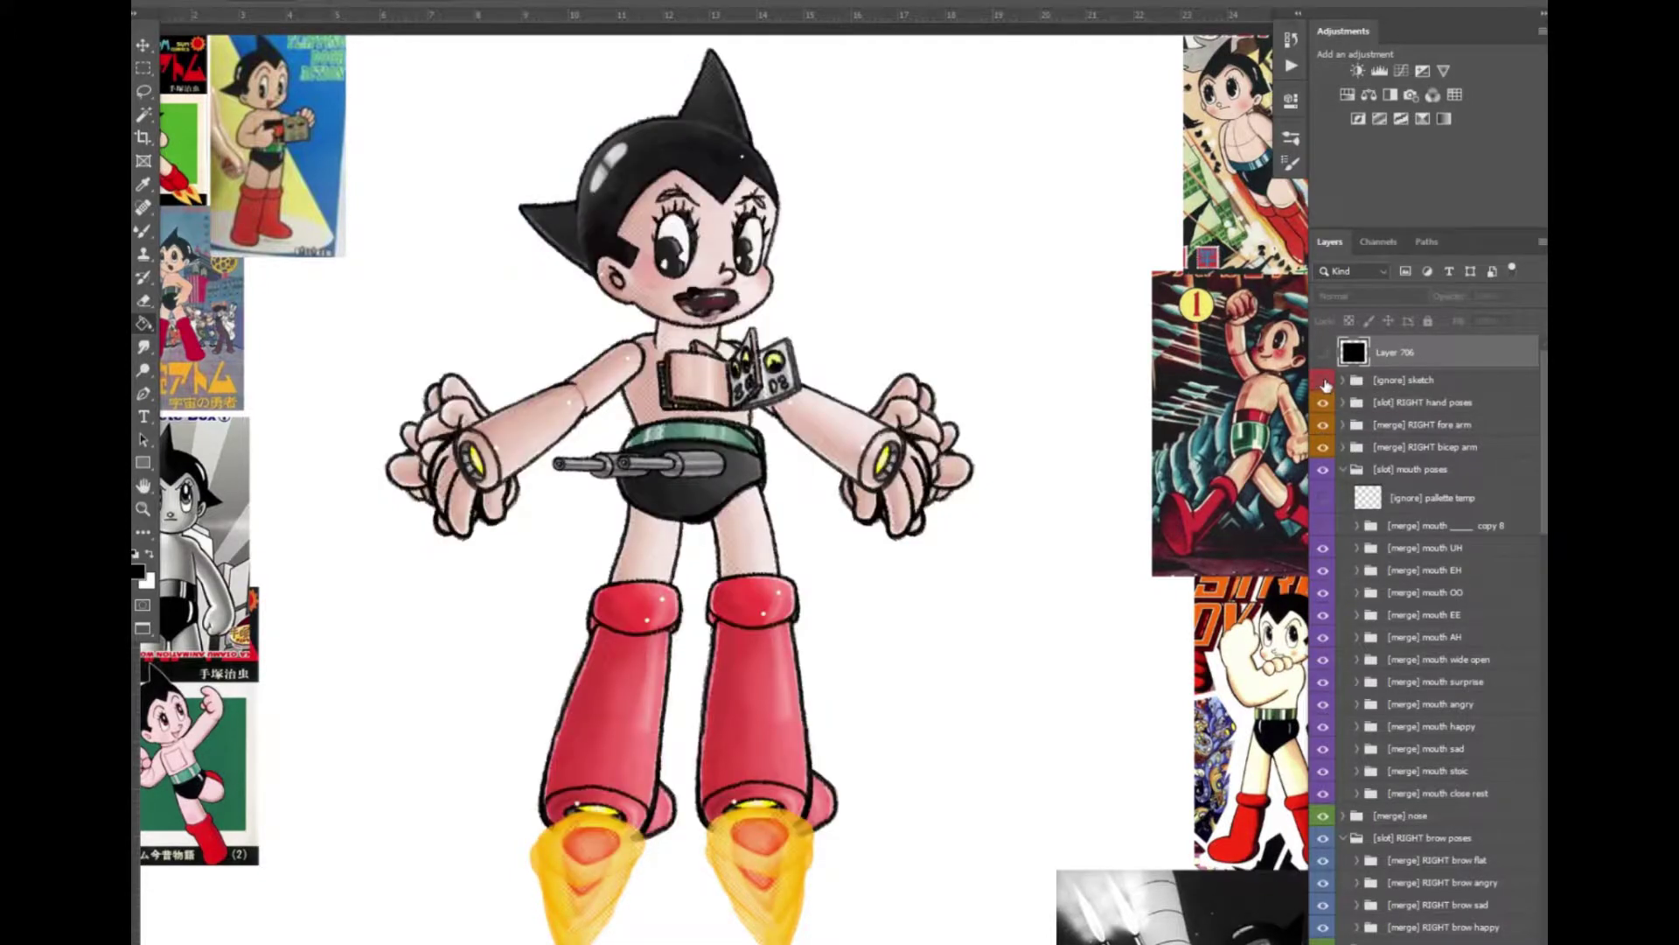
# Examine the individual layers inside the [merge] RIGHT fore arm group, leaving the group collapsed
pyautogui.click(1343, 425)
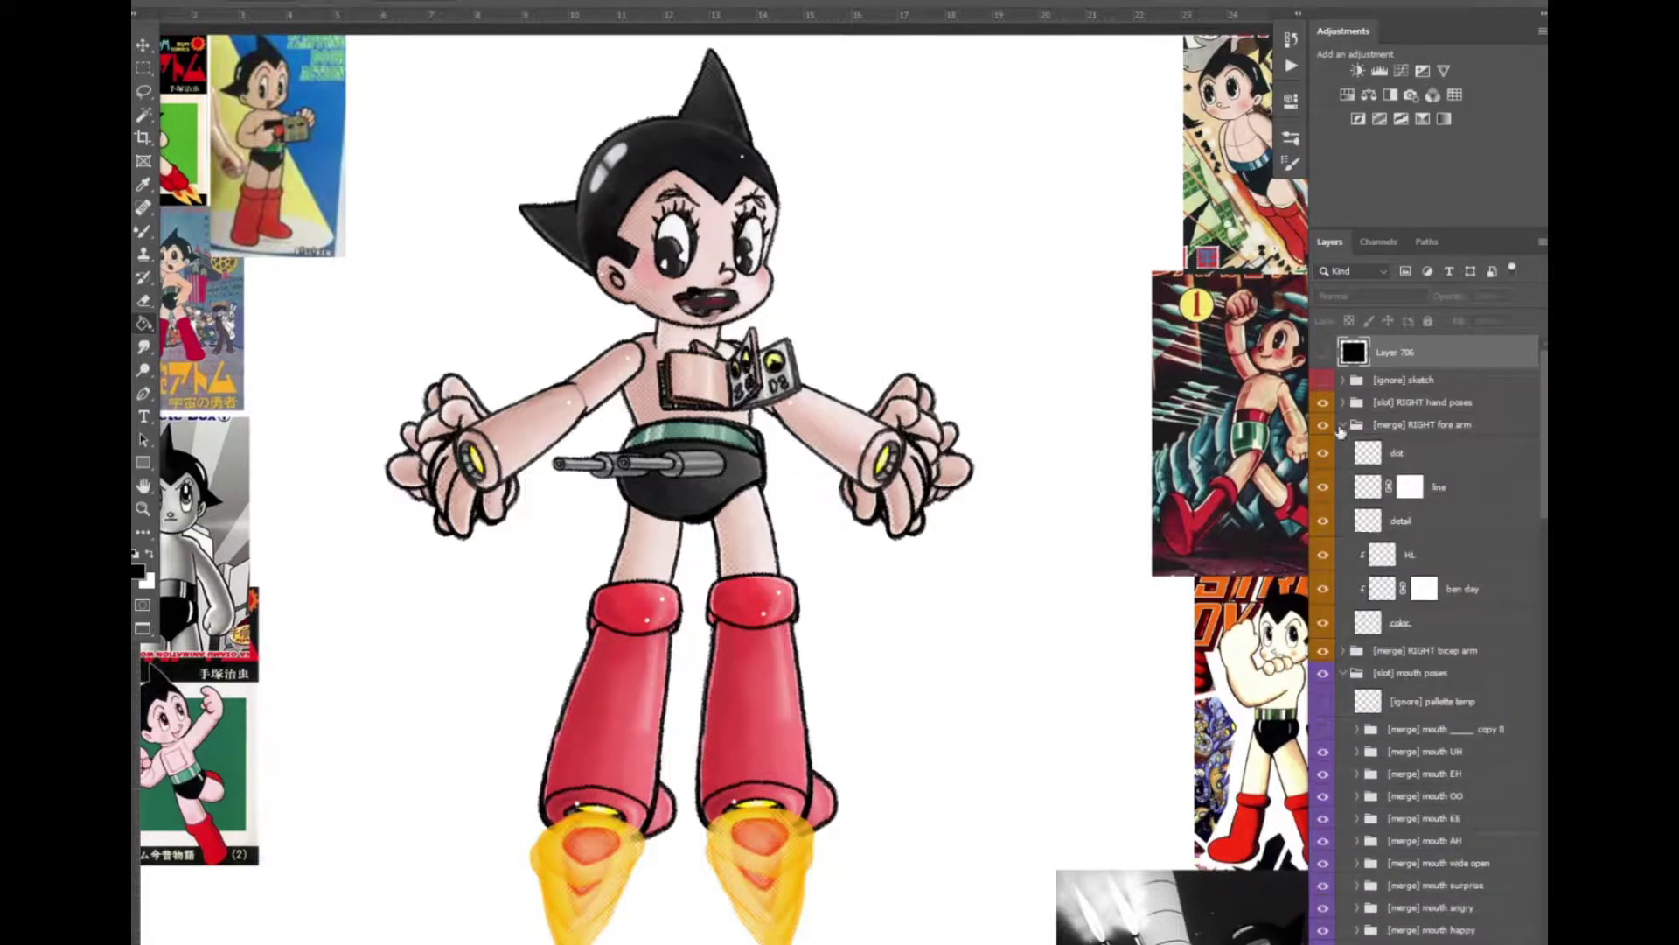
pyautogui.click(1415, 455)
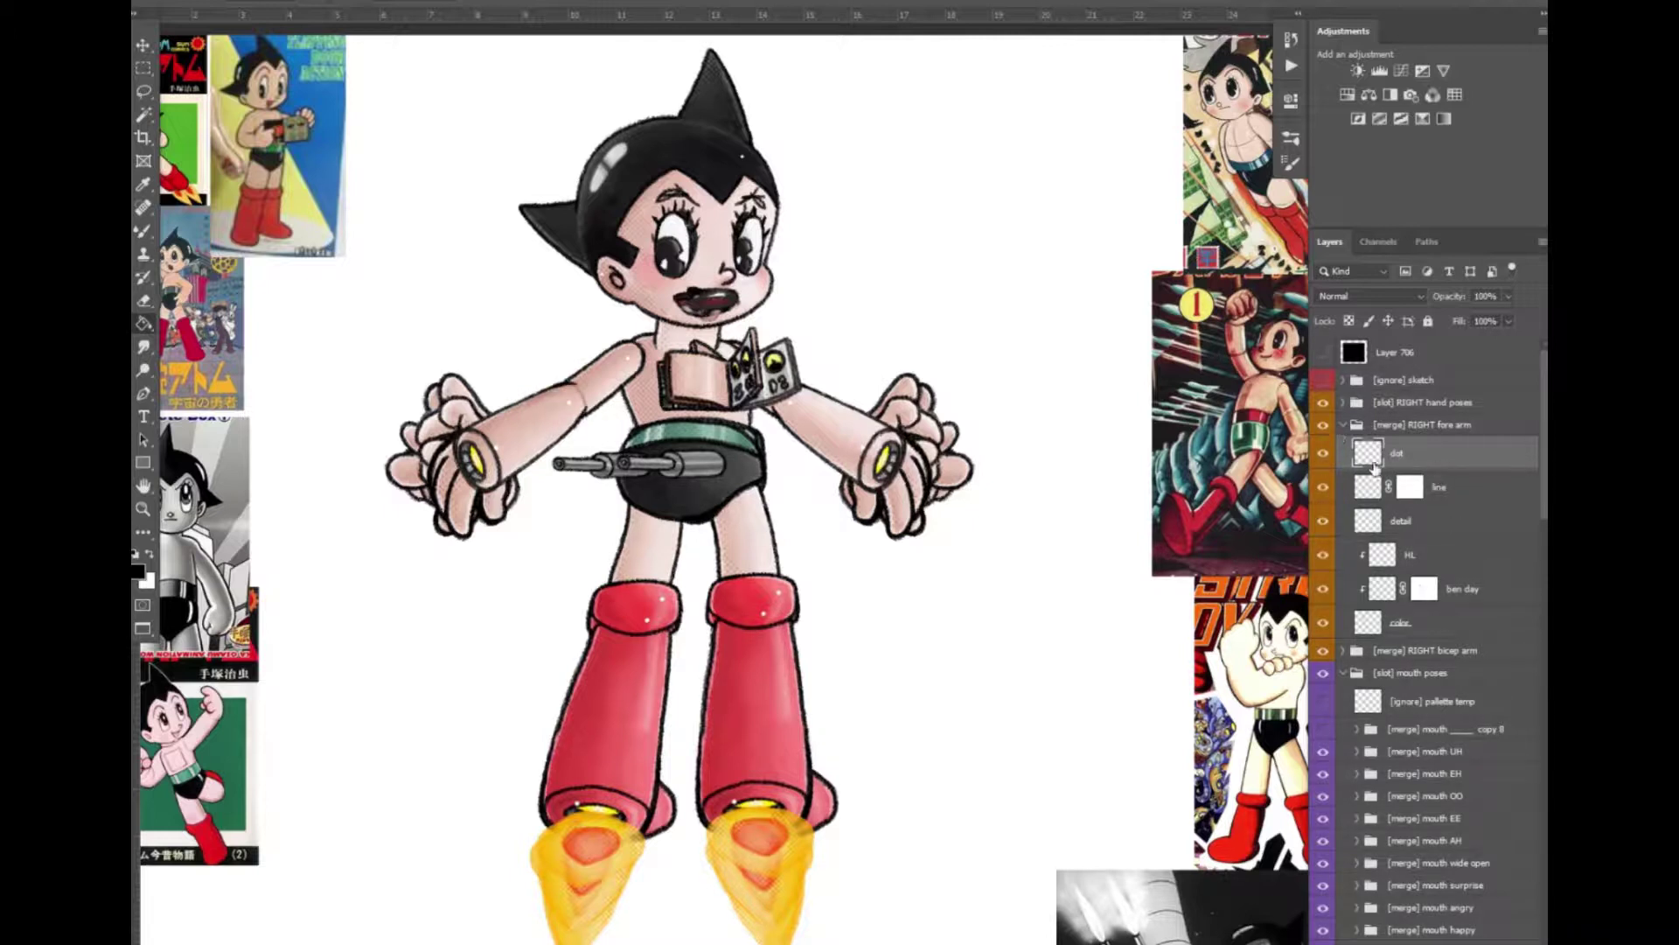
pyautogui.keyDown('alt'); pyautogui.click(1366, 551); pyautogui.keyUp('alt')
pyautogui.click(1344, 426)
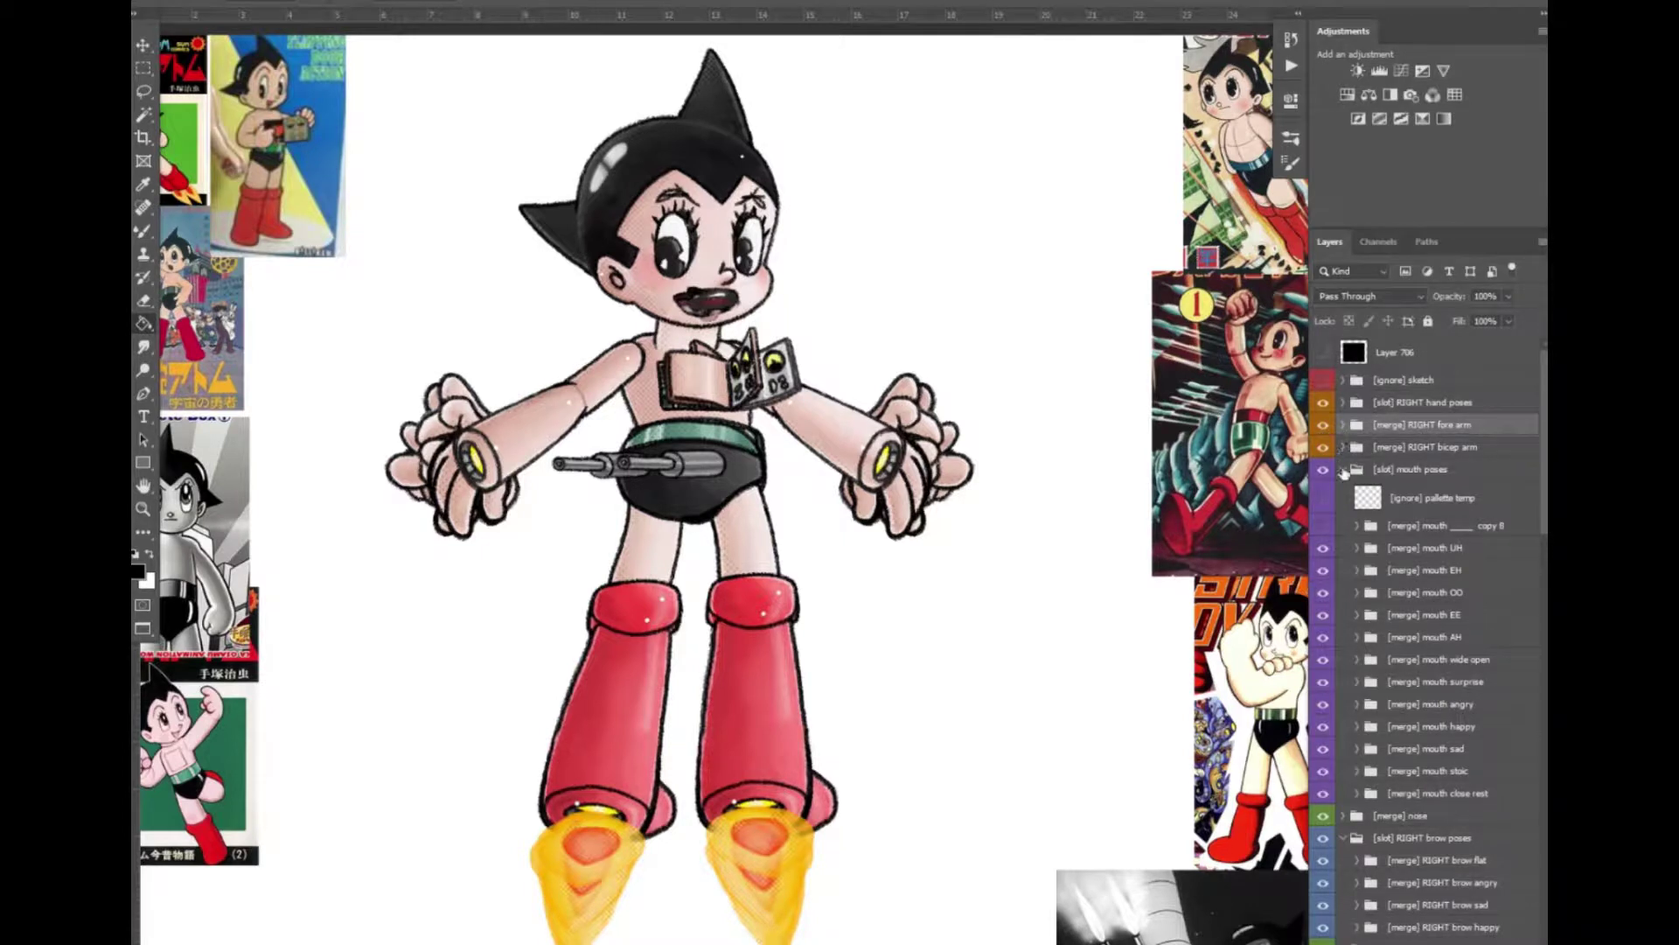
pyautogui.click(1343, 425)
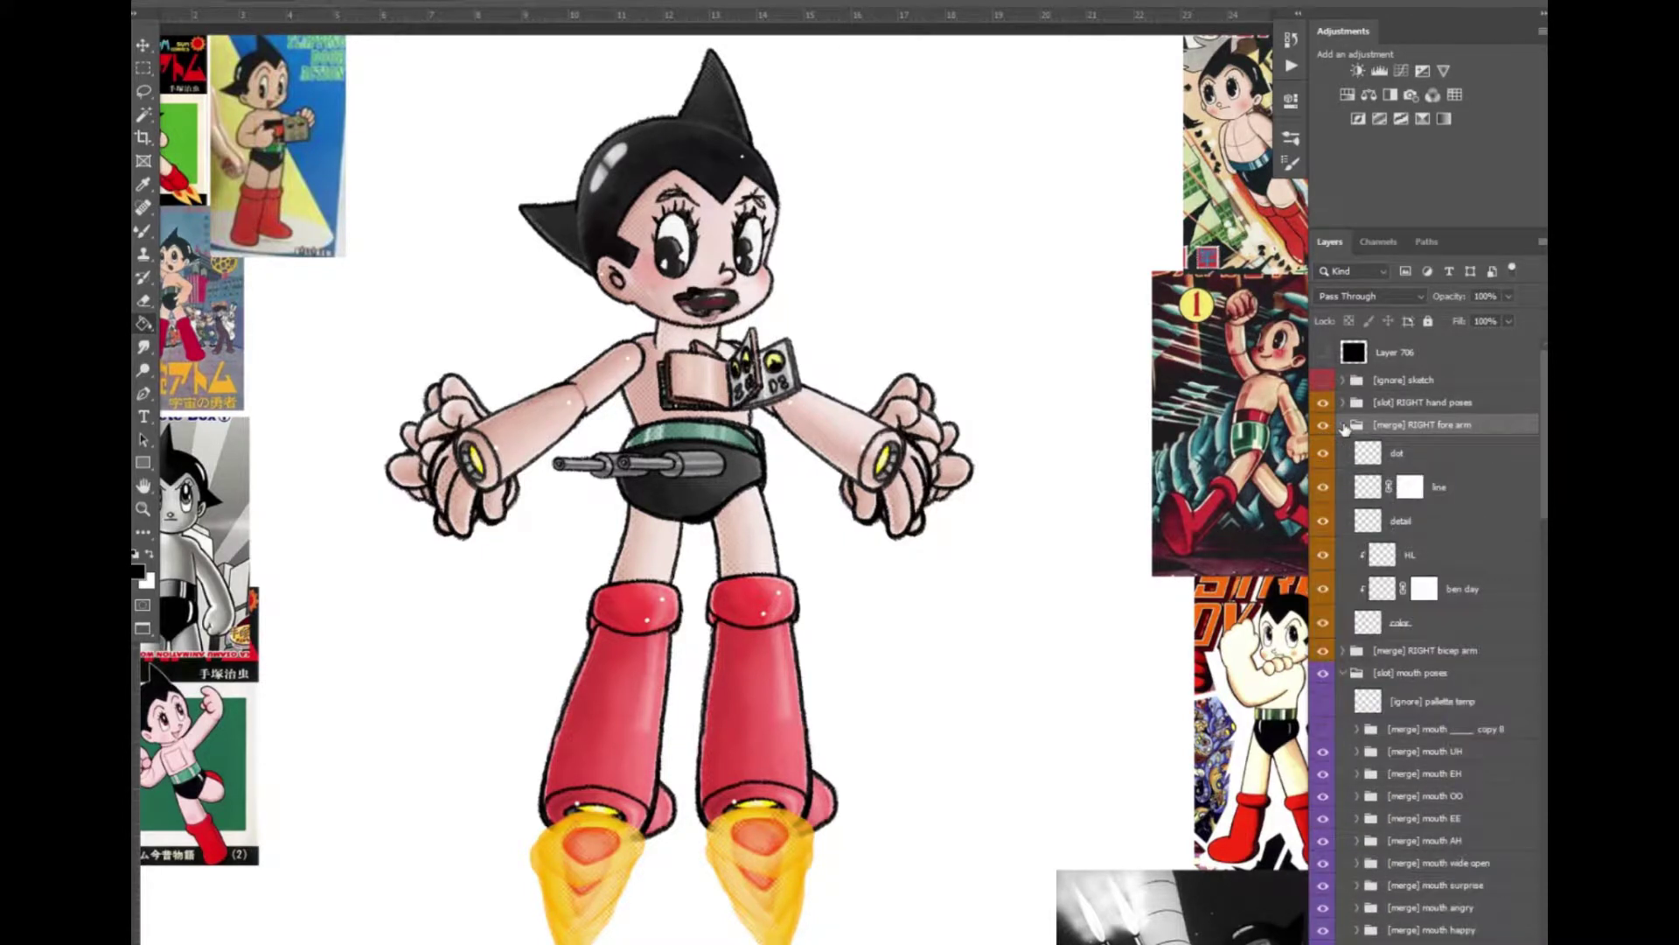
pyautogui.click(1344, 426)
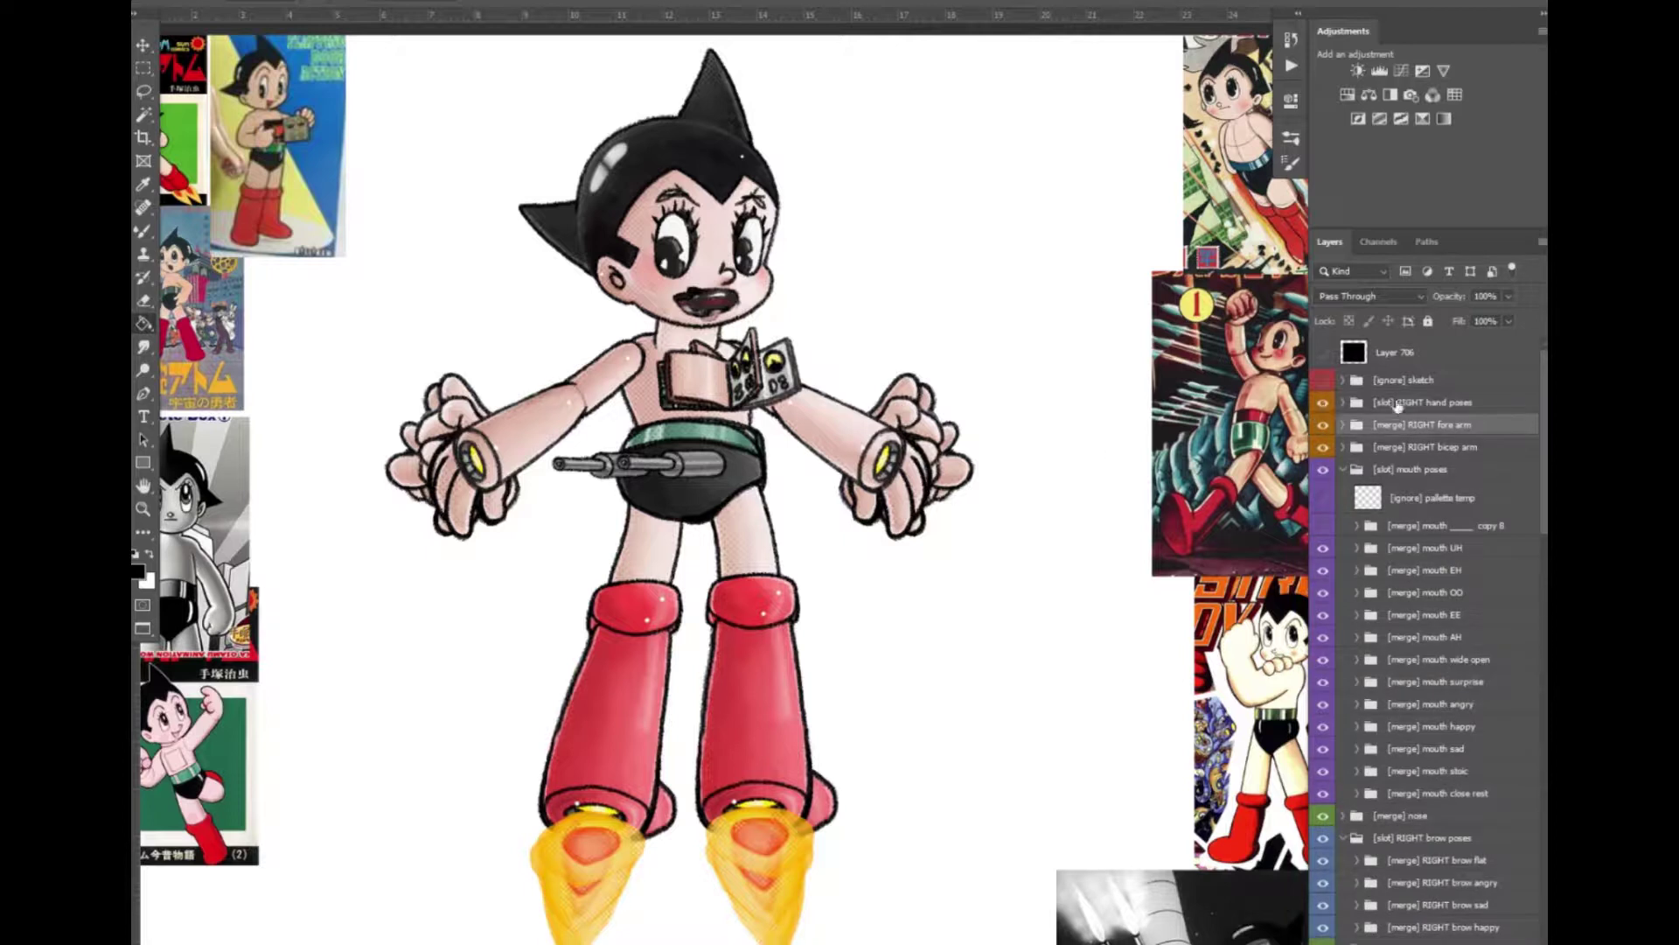
# Preview the open hand by hiding the other poses in the RIGHT hand poses slot, turn them all back on and collapse the slot
pyautogui.click(1370, 402)
pyautogui.click(1344, 402)
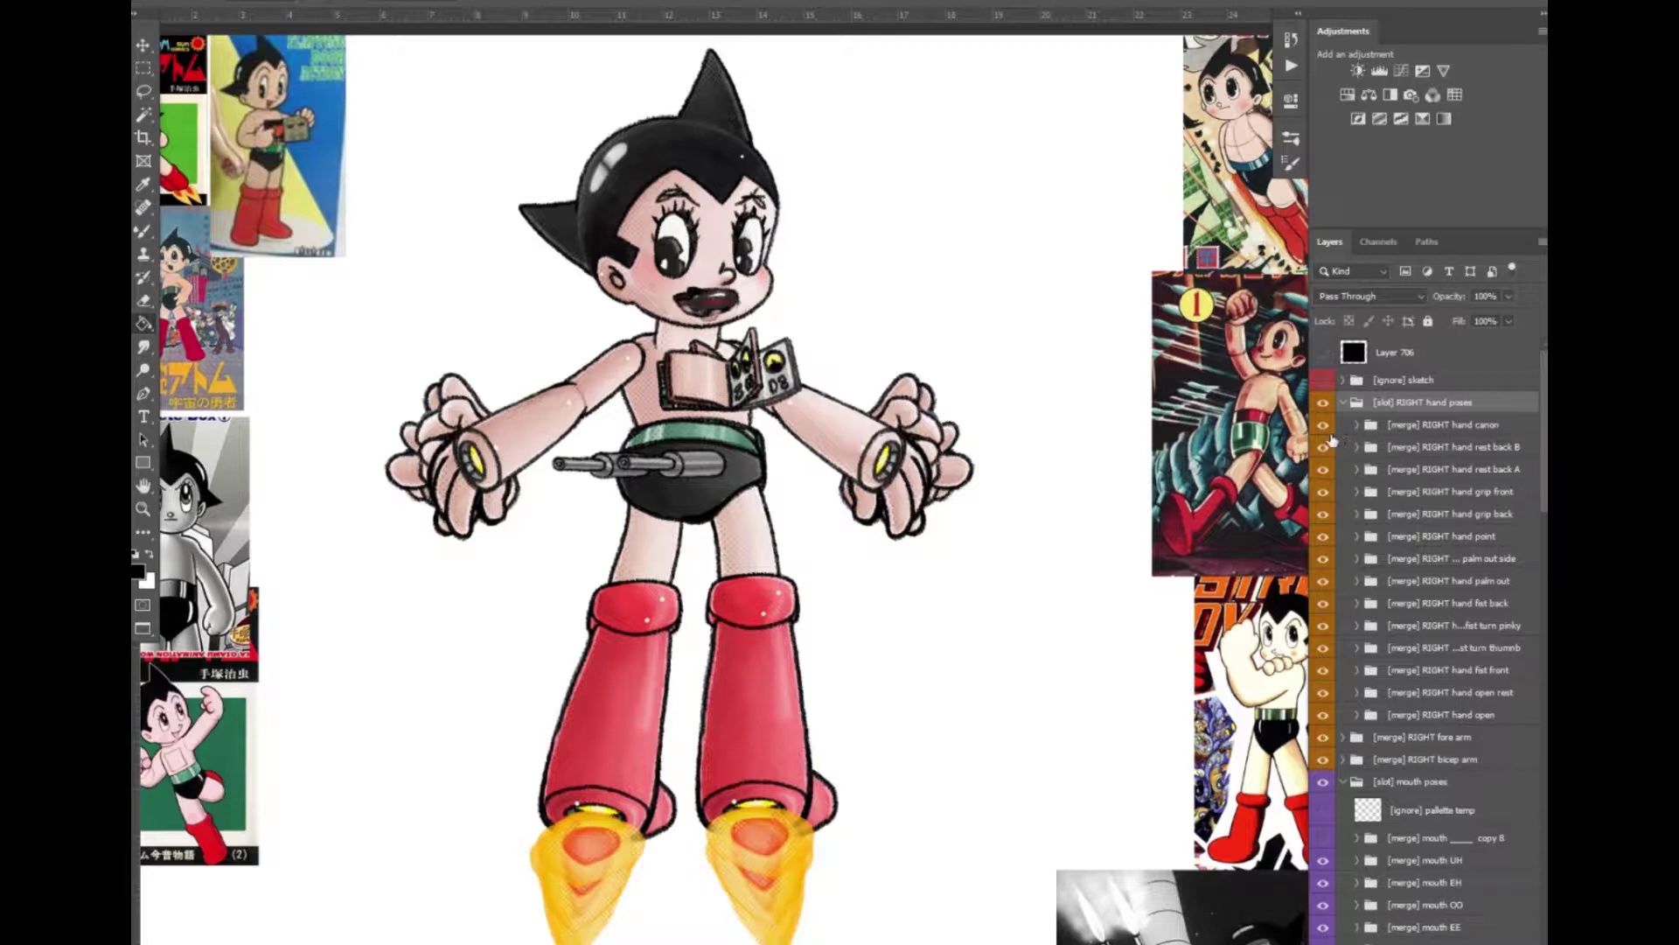
pyautogui.moveTo(1329, 433); pyautogui.dragTo(1322, 697)
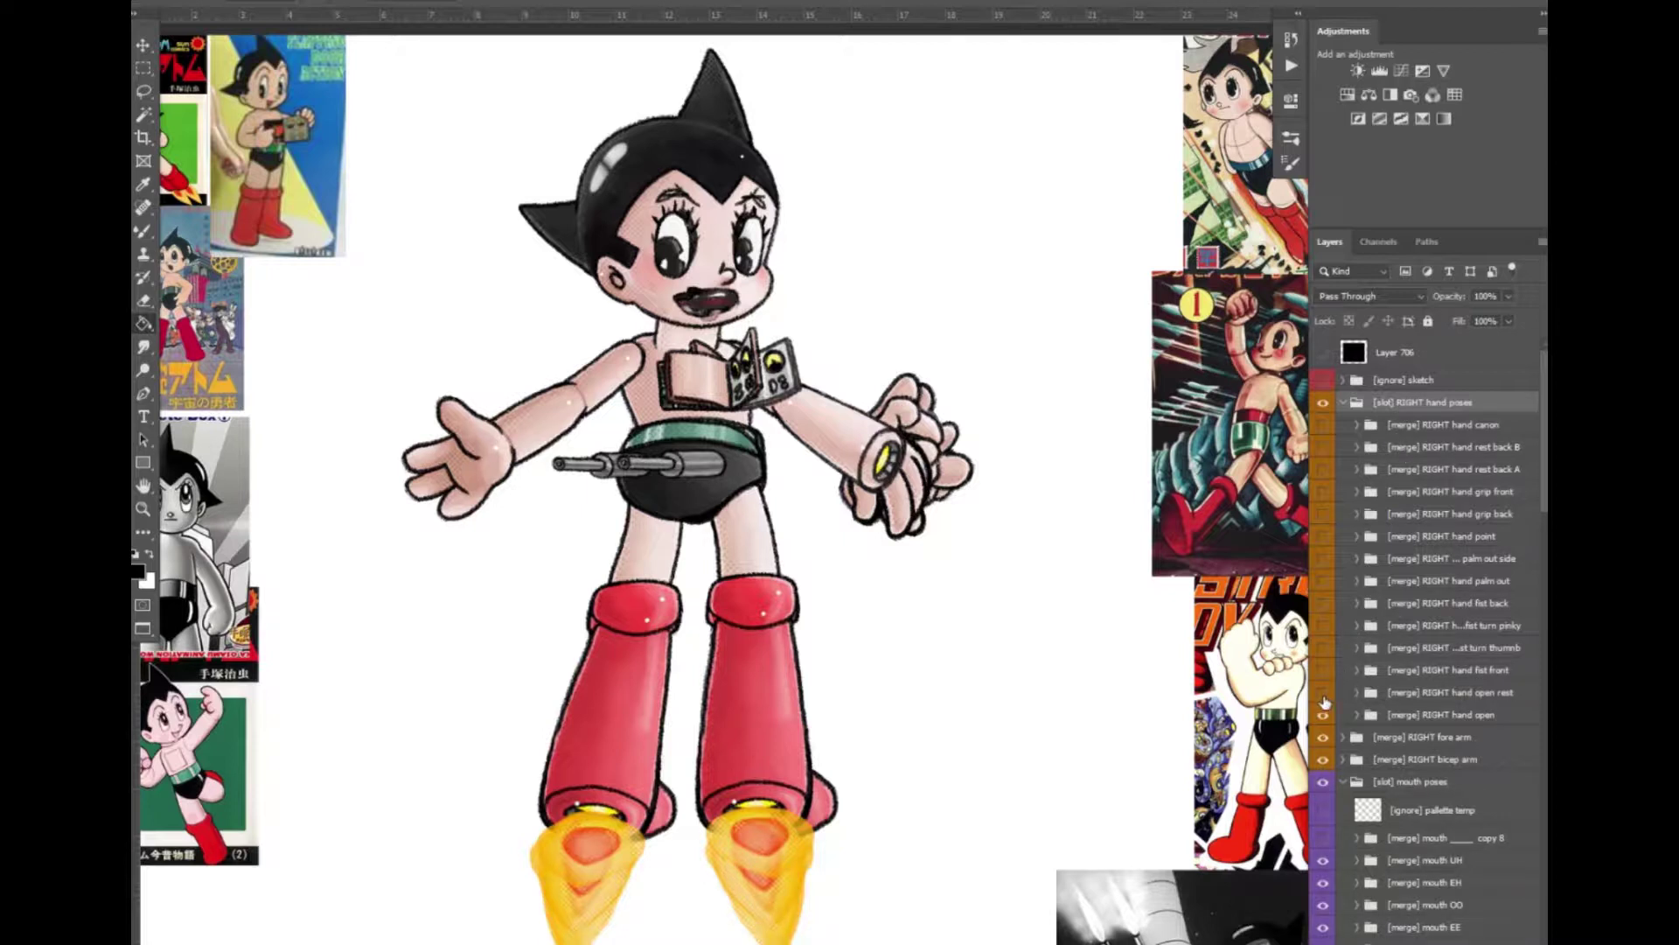
pyautogui.click(1324, 693)
pyautogui.moveTo(1322, 662); pyautogui.dragTo(1323, 426)
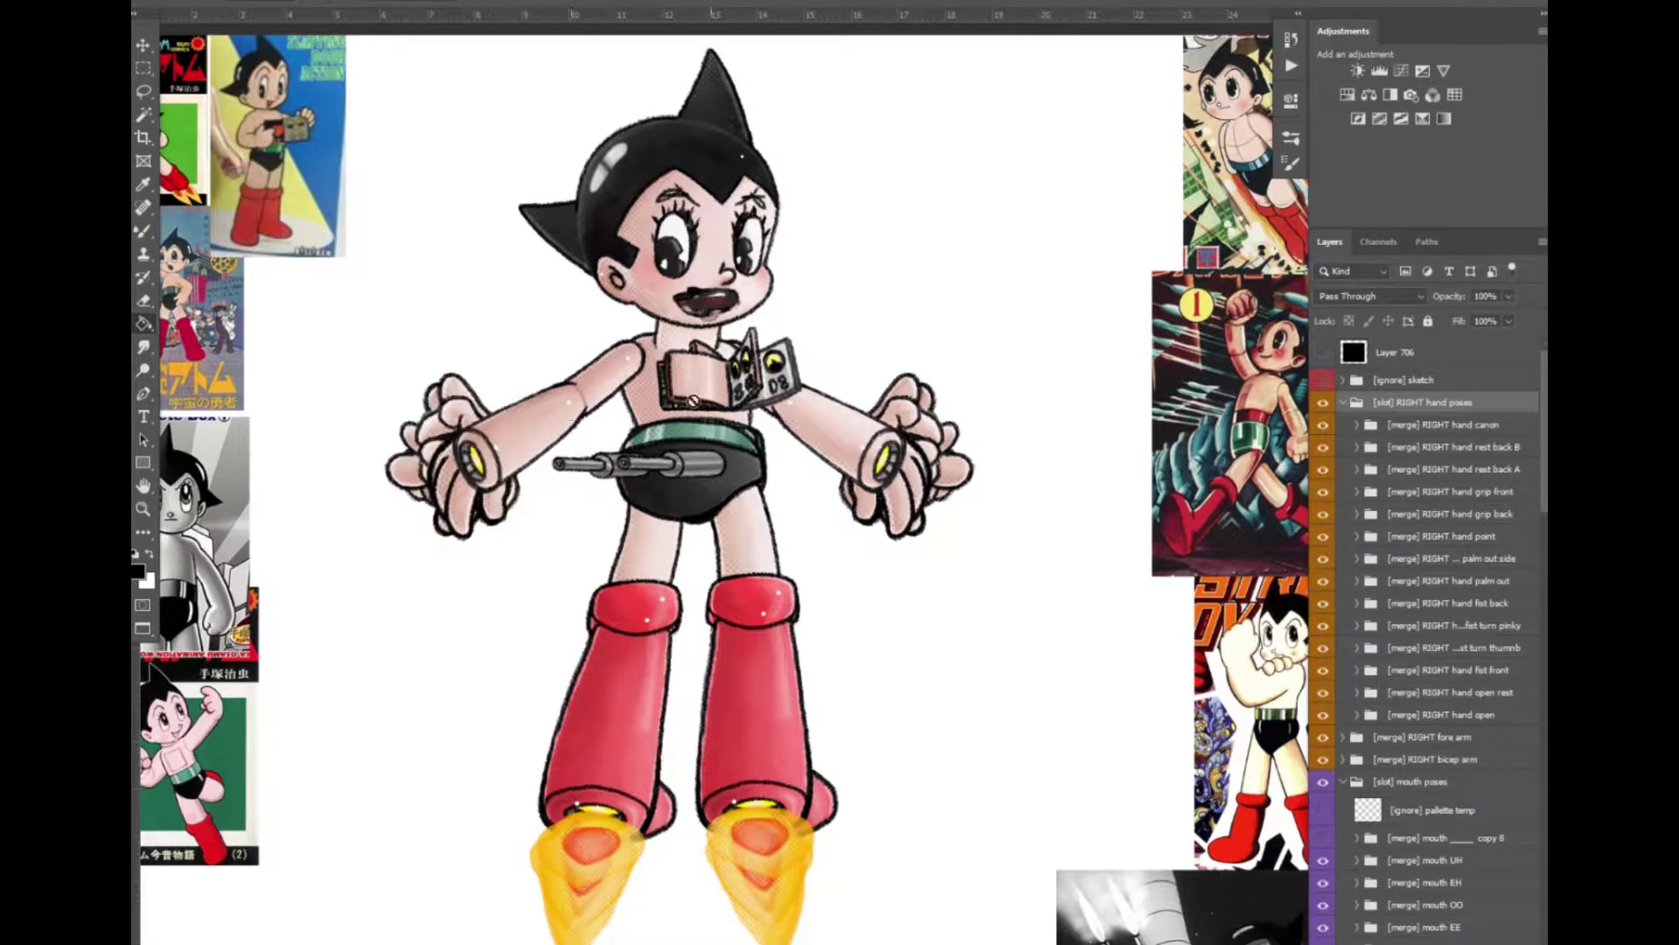
pyautogui.press('v')
pyautogui.click(919, 254)
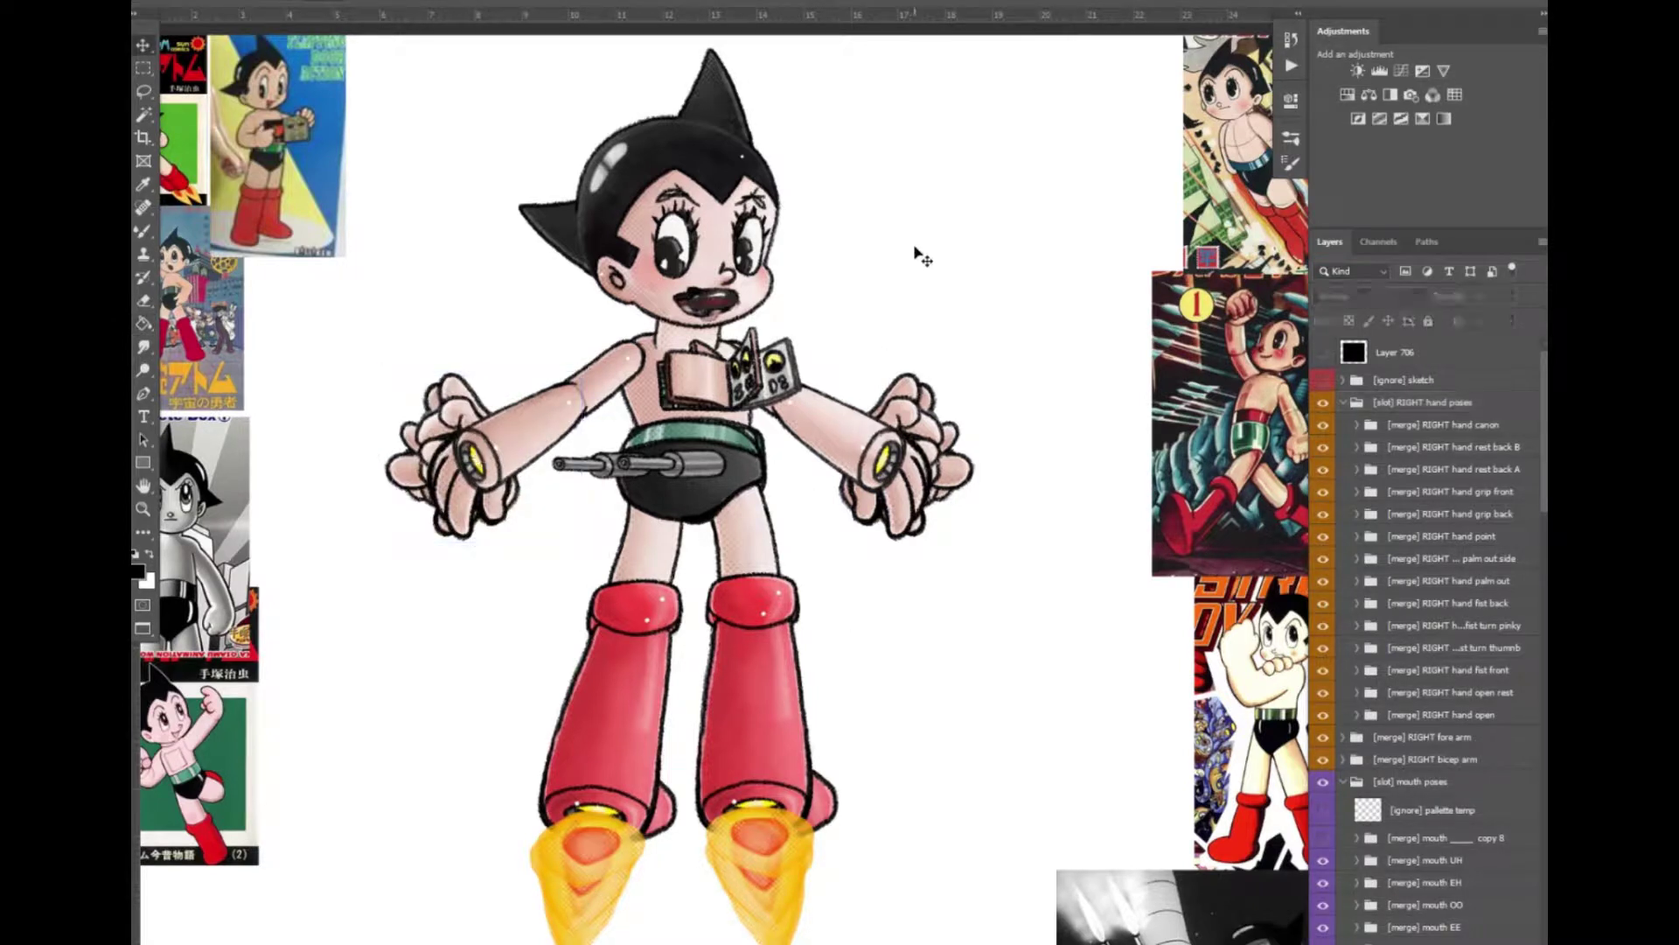
pyautogui.click(1343, 403)
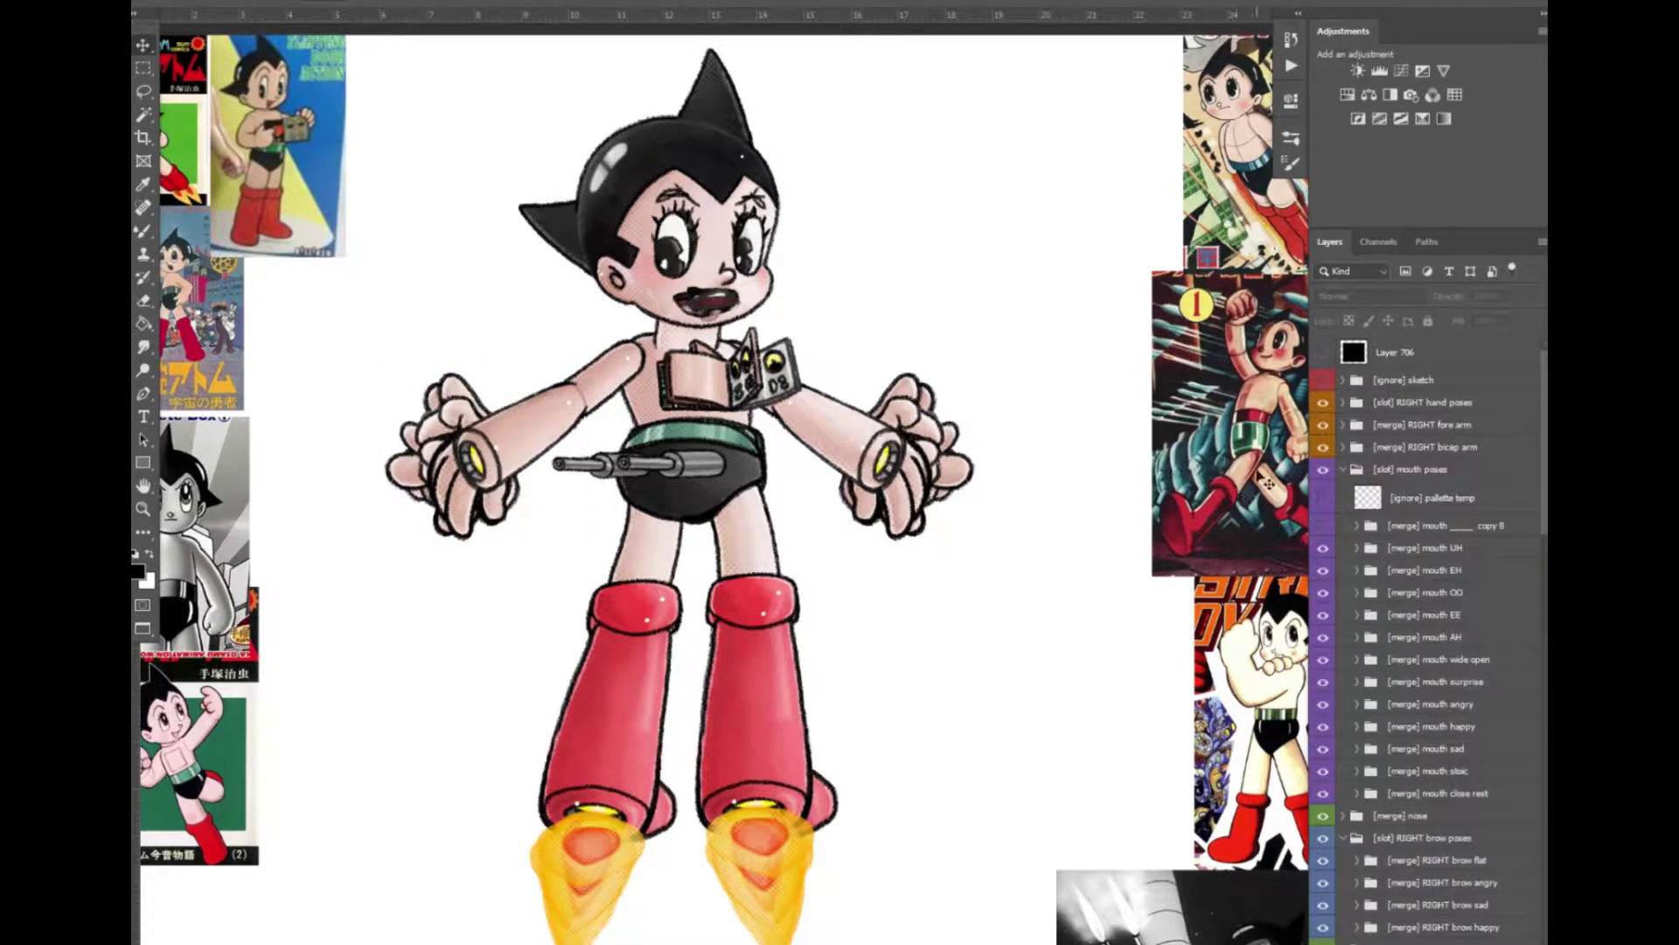
# Hide all mouth poses except mouth happy and all right brow poses except RIGHT brow happy
pyautogui.moveTo(1323, 548); pyautogui.dragTo(1322, 793)
pyautogui.click(1323, 793)
pyautogui.click(1322, 794)
pyautogui.click(1323, 726)
pyautogui.scroll(-4, 1344, 726)
pyautogui.moveTo(1323, 656); pyautogui.dragTo(1322, 701)
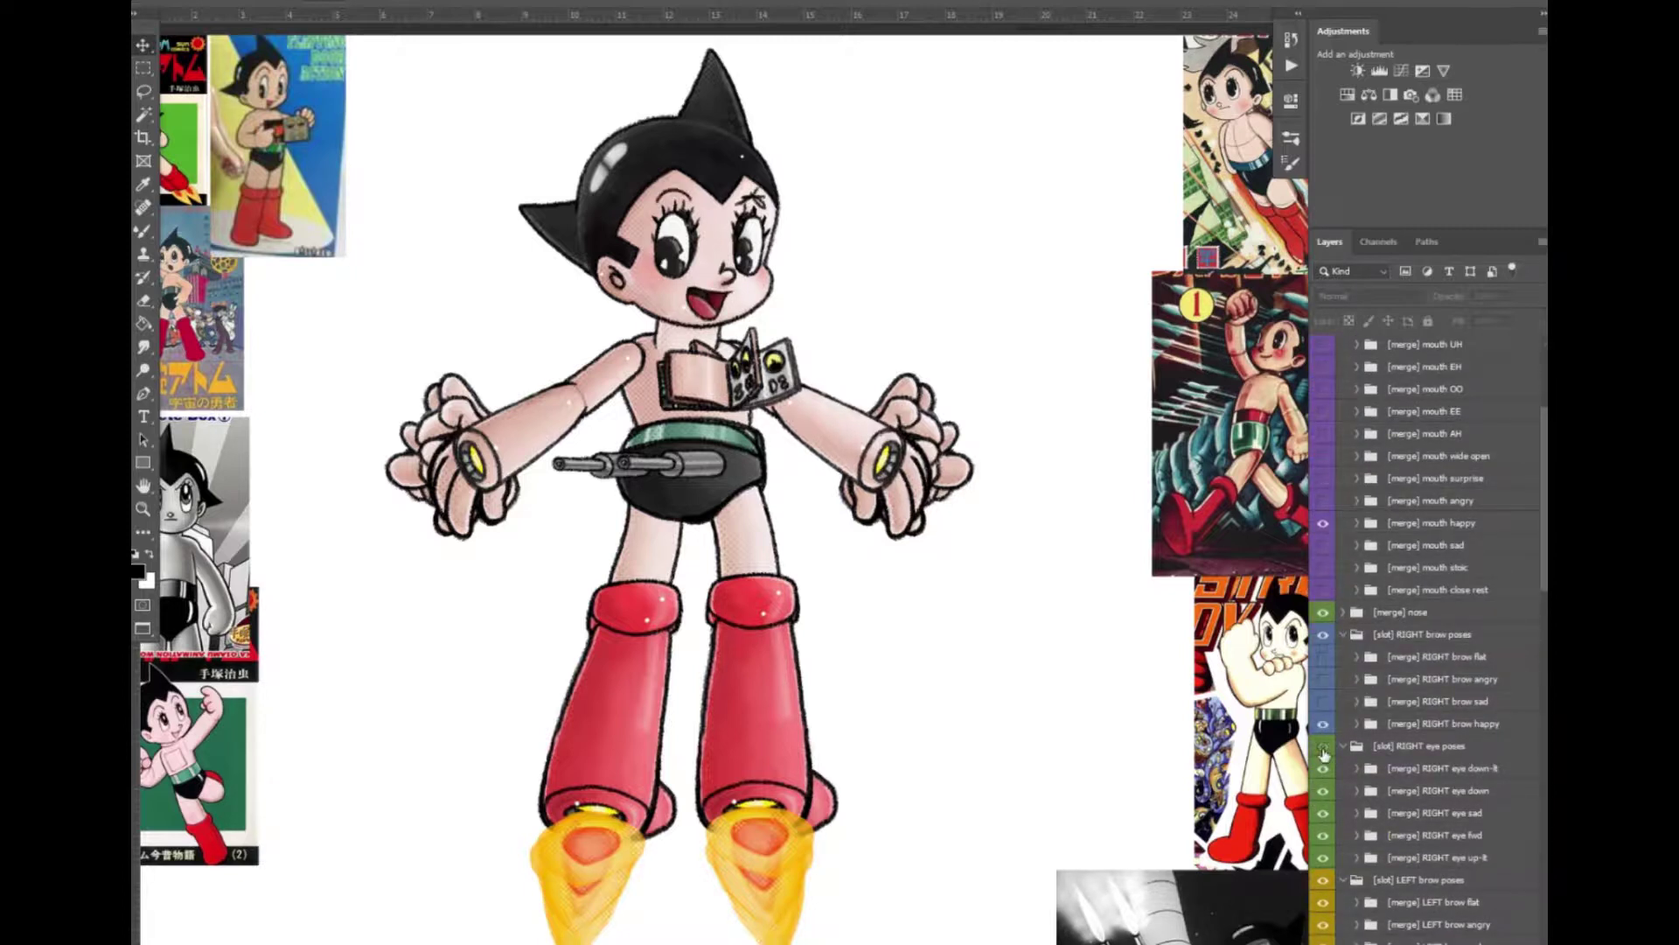
# Leave only RIGHT eye up-lt, LEFT brow happy and the LEFT eye up-lt pose visible in their slots
pyautogui.click(1322, 746)
pyautogui.moveTo(1322, 768); pyautogui.dragTo(1327, 845)
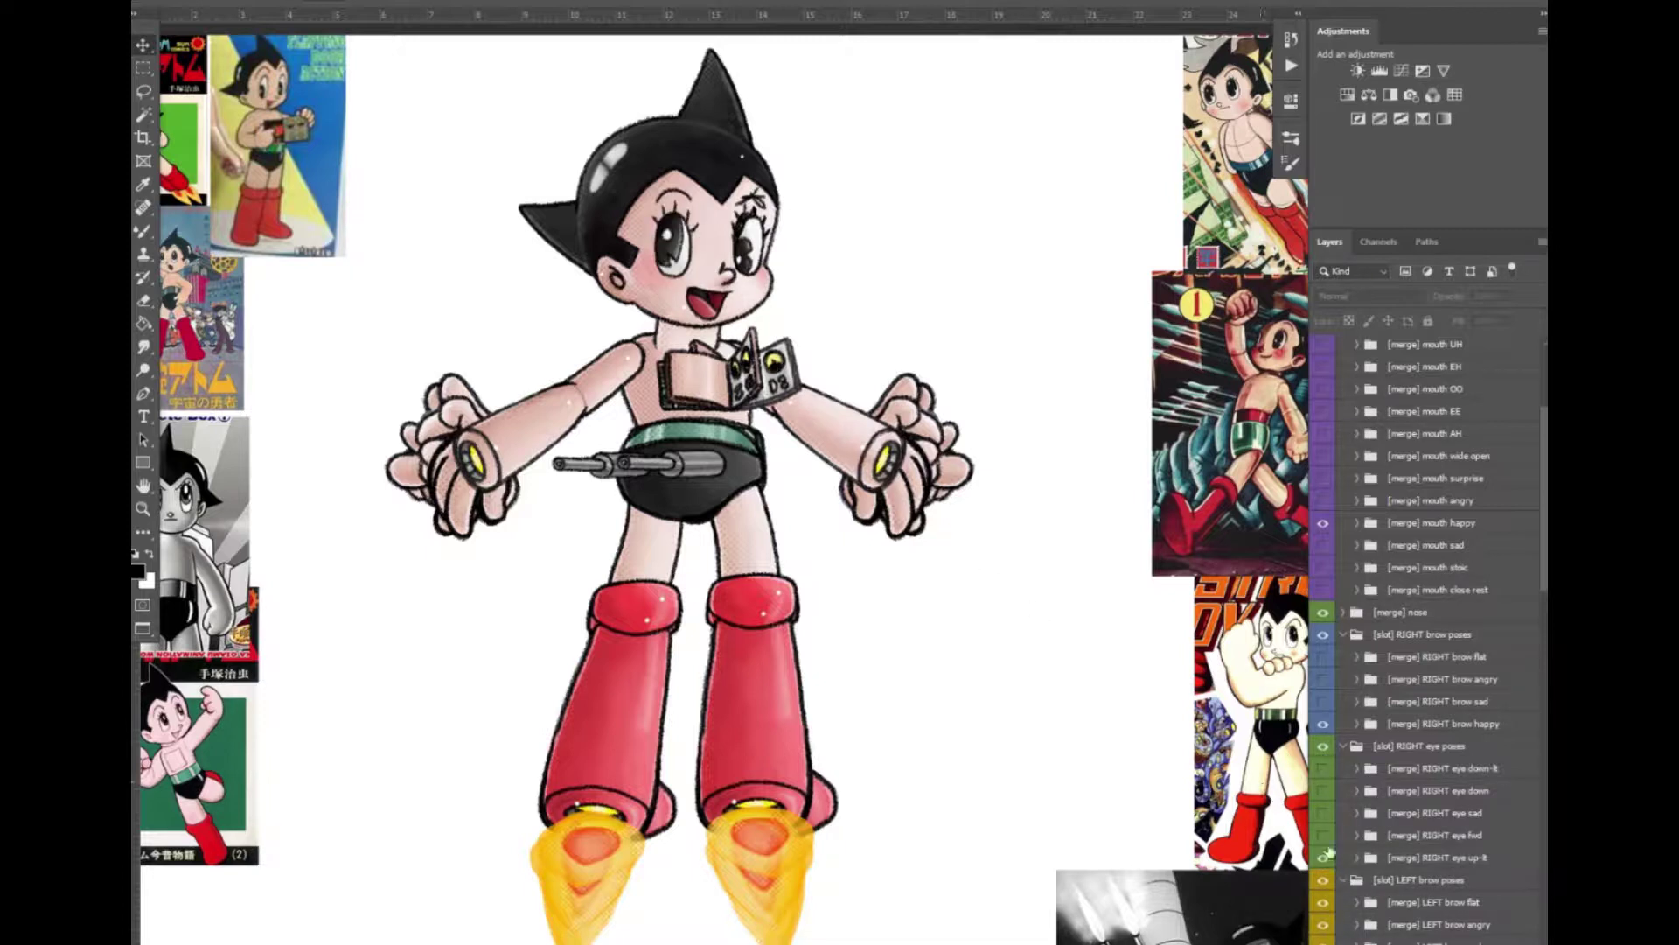
pyautogui.scroll(-3, 1400, 822)
pyautogui.moveTo(1323, 766); pyautogui.dragTo(1325, 838)
pyautogui.scroll(-1, 1328, 883)
pyautogui.scroll(-2, 1327, 883)
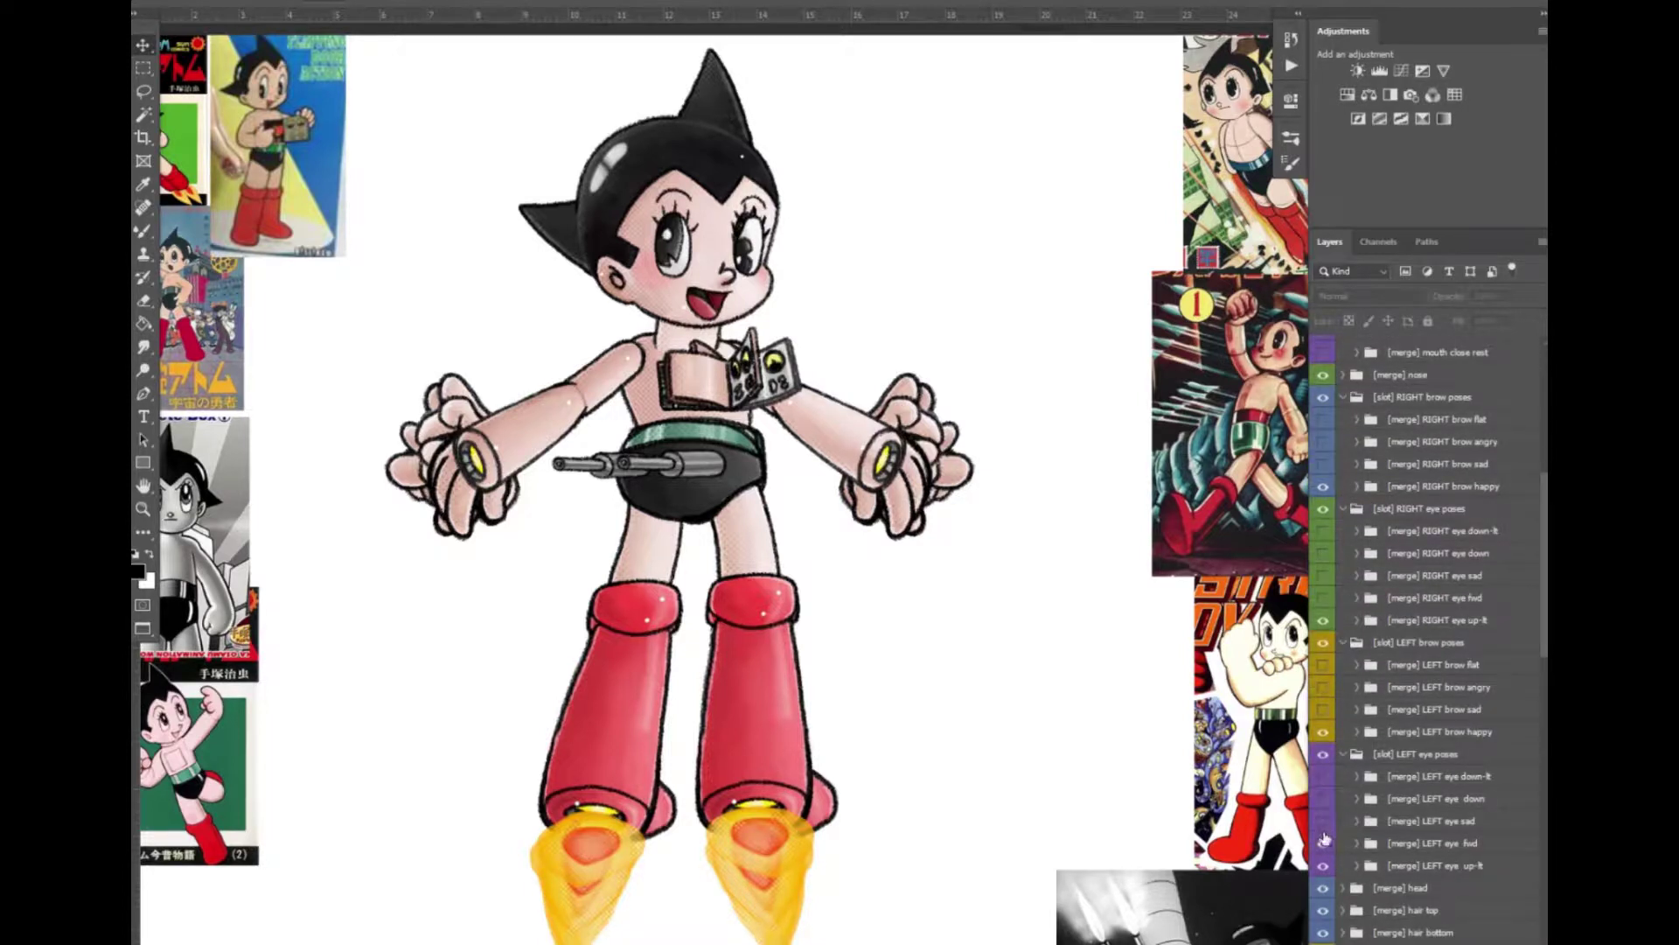
# Toggle the LEFT eye fwd pose to compare it with the LEFT eye up-lt pose
pyautogui.click(1322, 842)
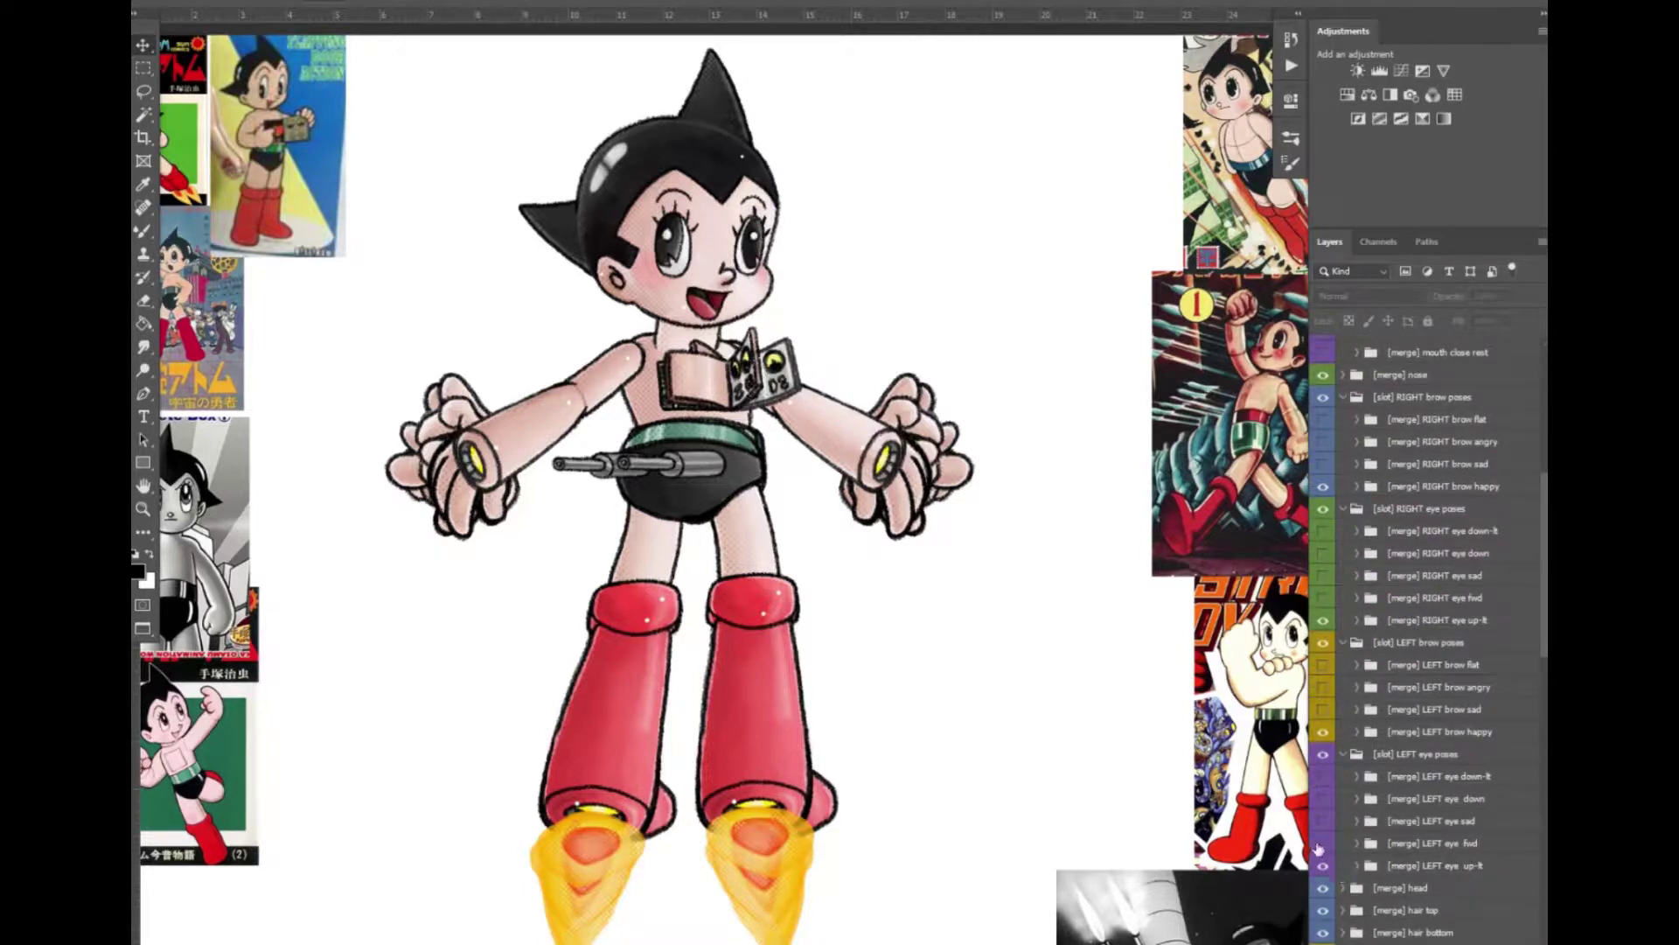
pyautogui.click(1321, 844)
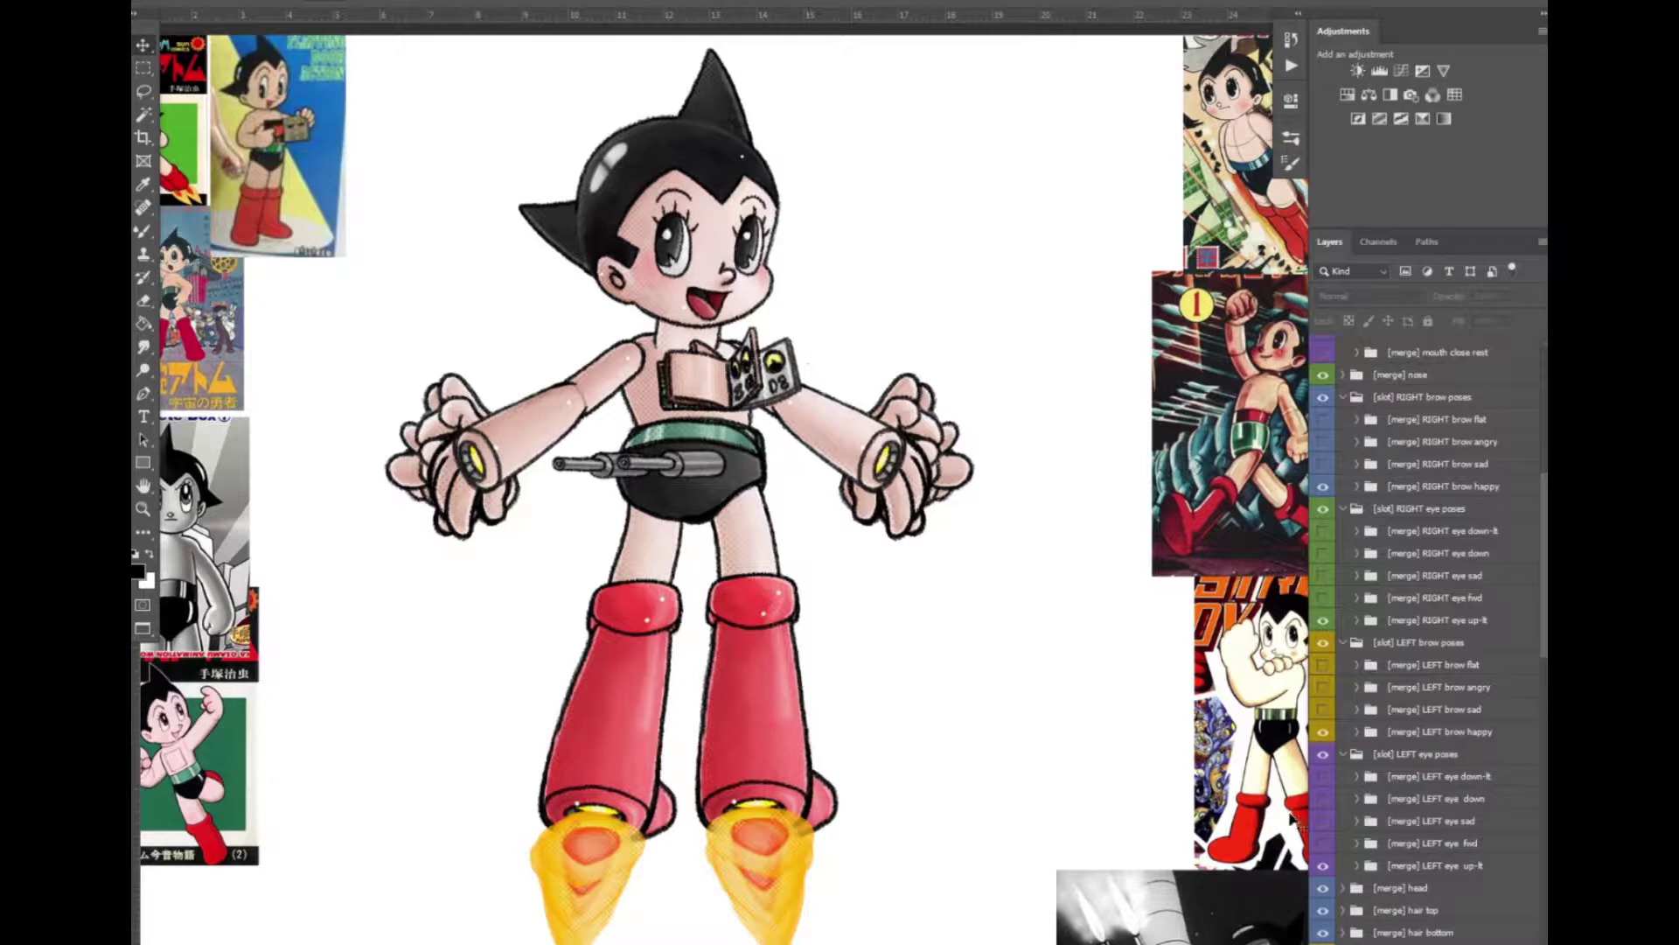
pyautogui.click(1322, 843)
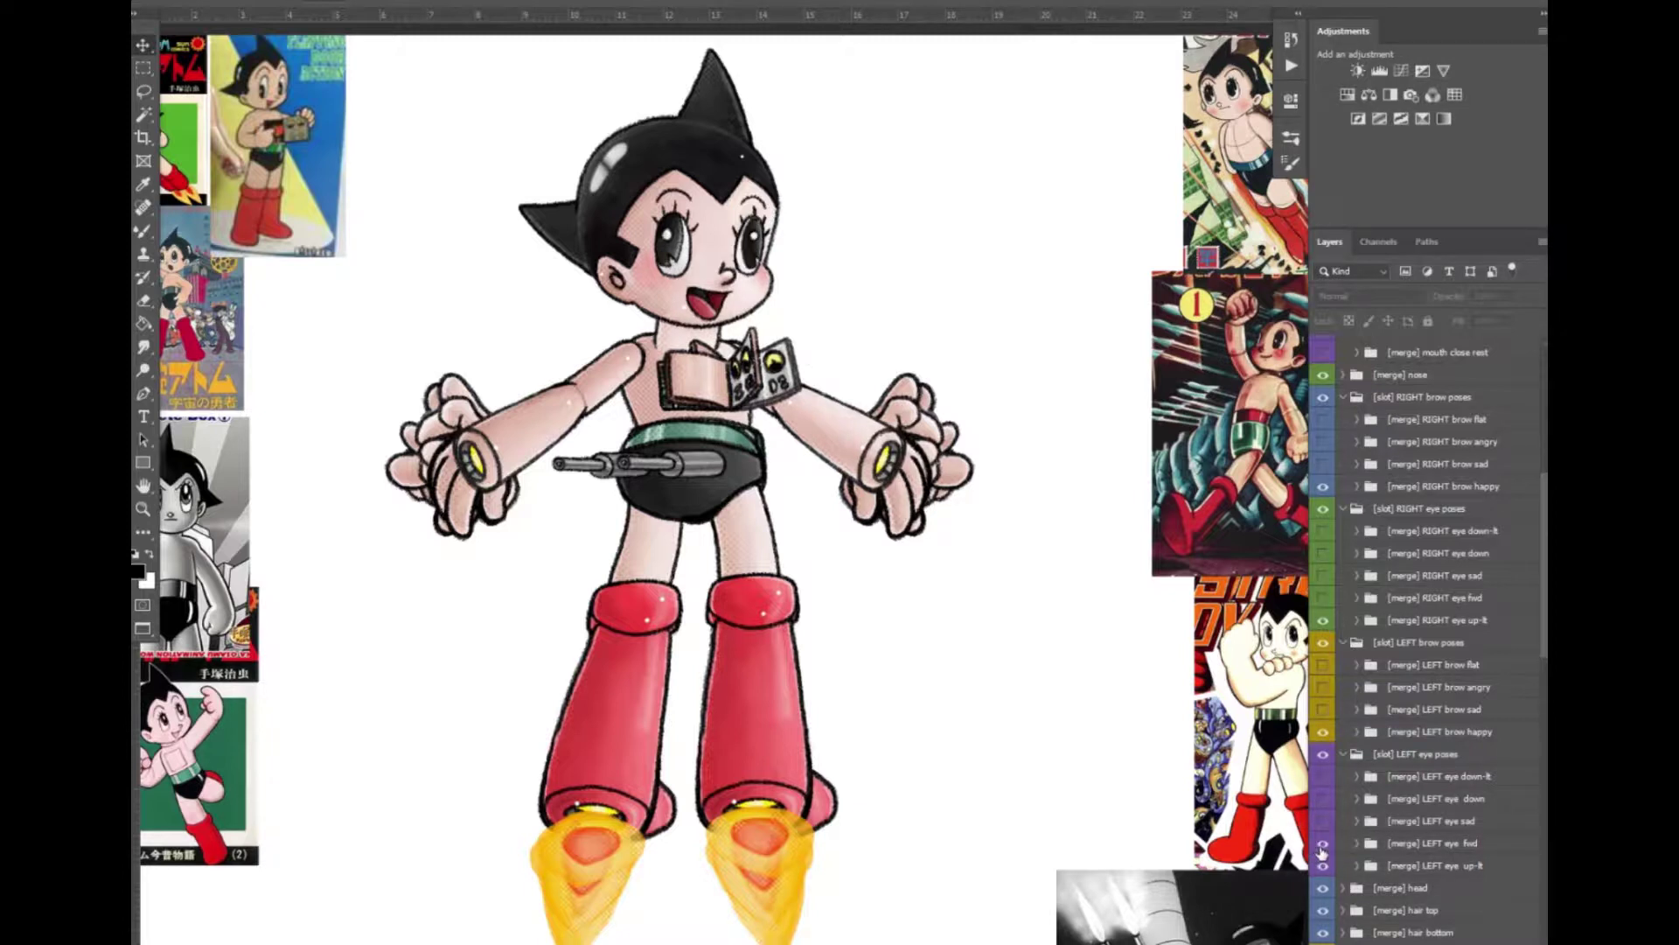
pyautogui.click(1322, 843)
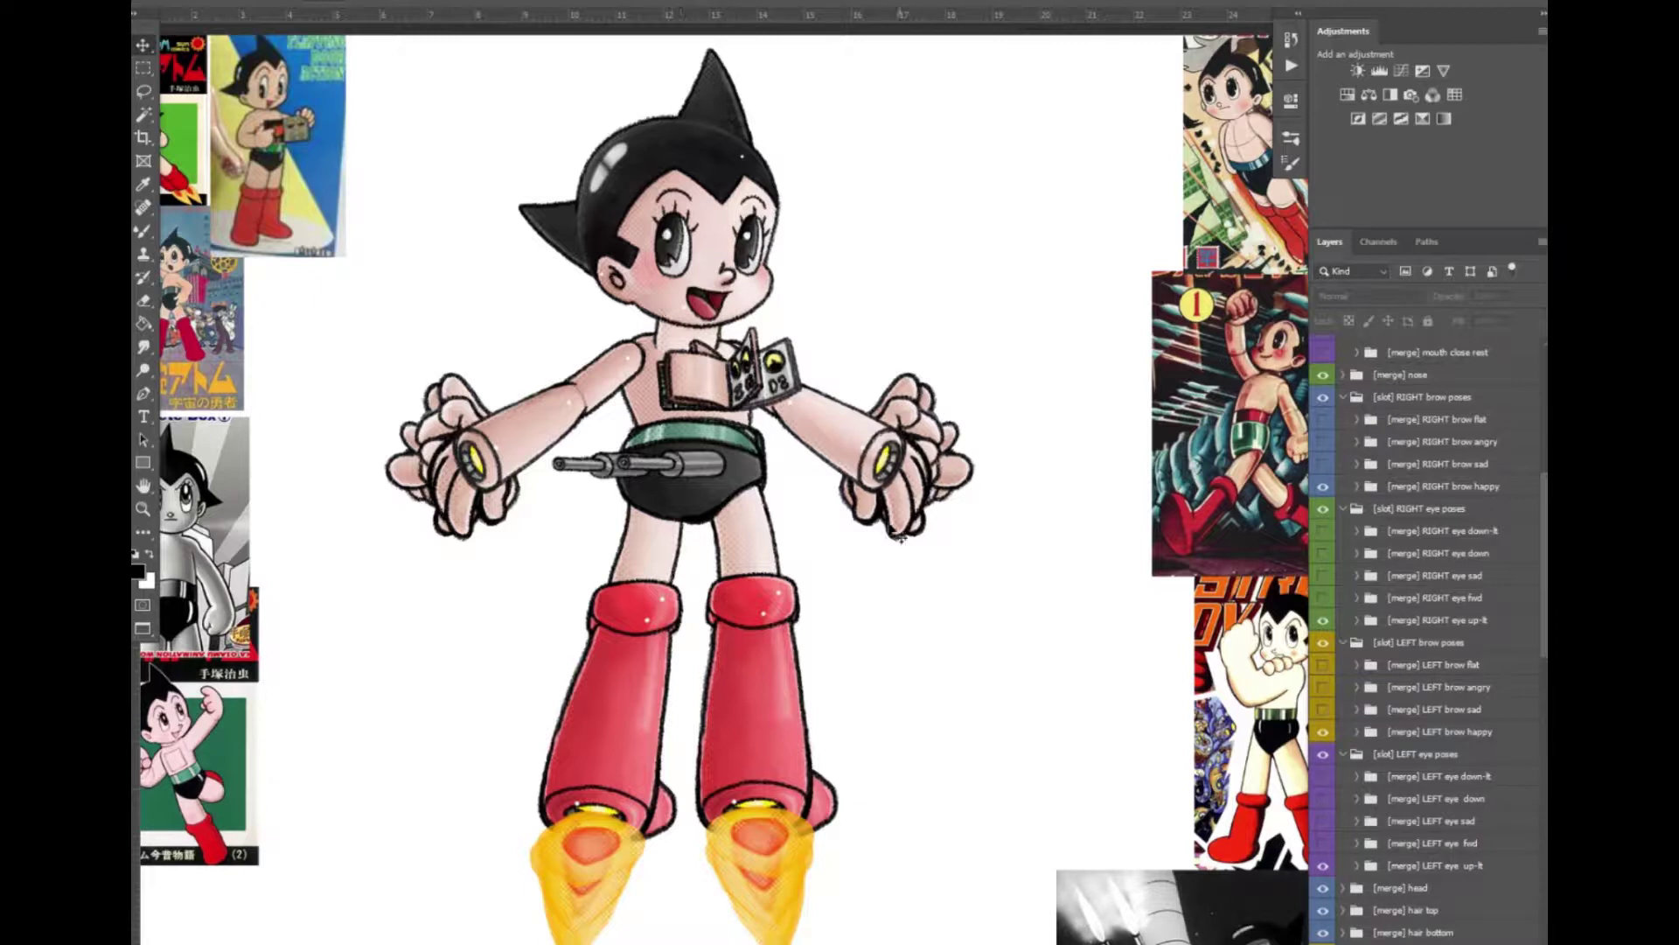
# Locate the chest door artwork's group from the canvas and hide all four frames of the chest door anim slot
pyautogui.click(710, 385)
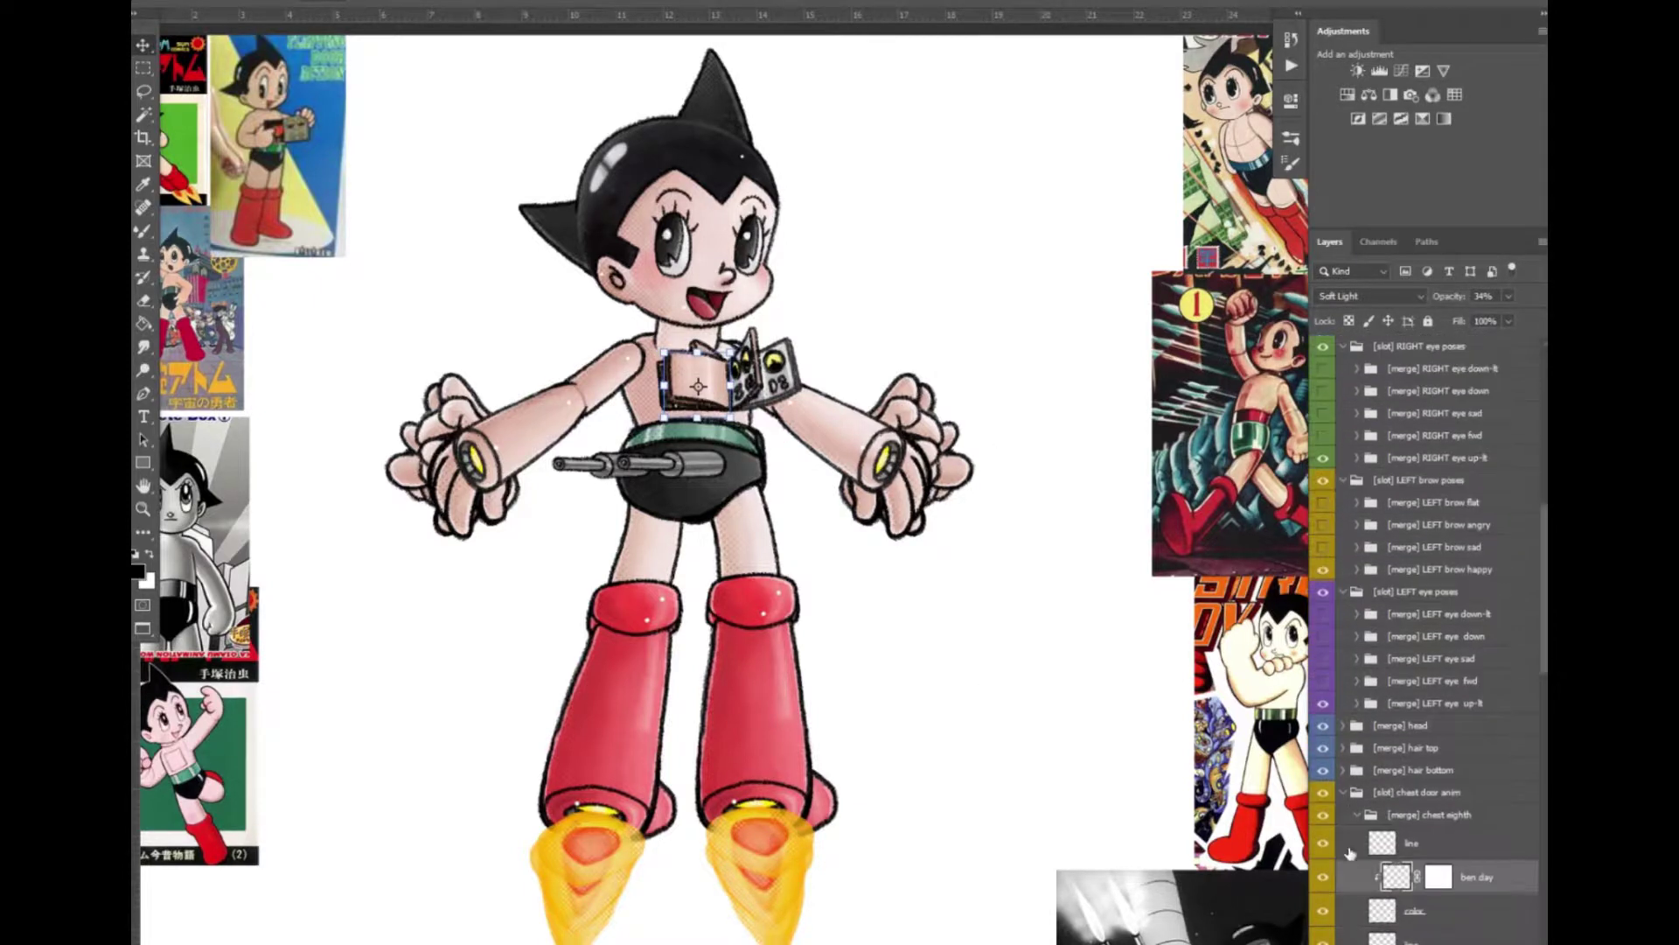
pyautogui.click(1356, 816)
pyautogui.scroll(-4, 1338, 744)
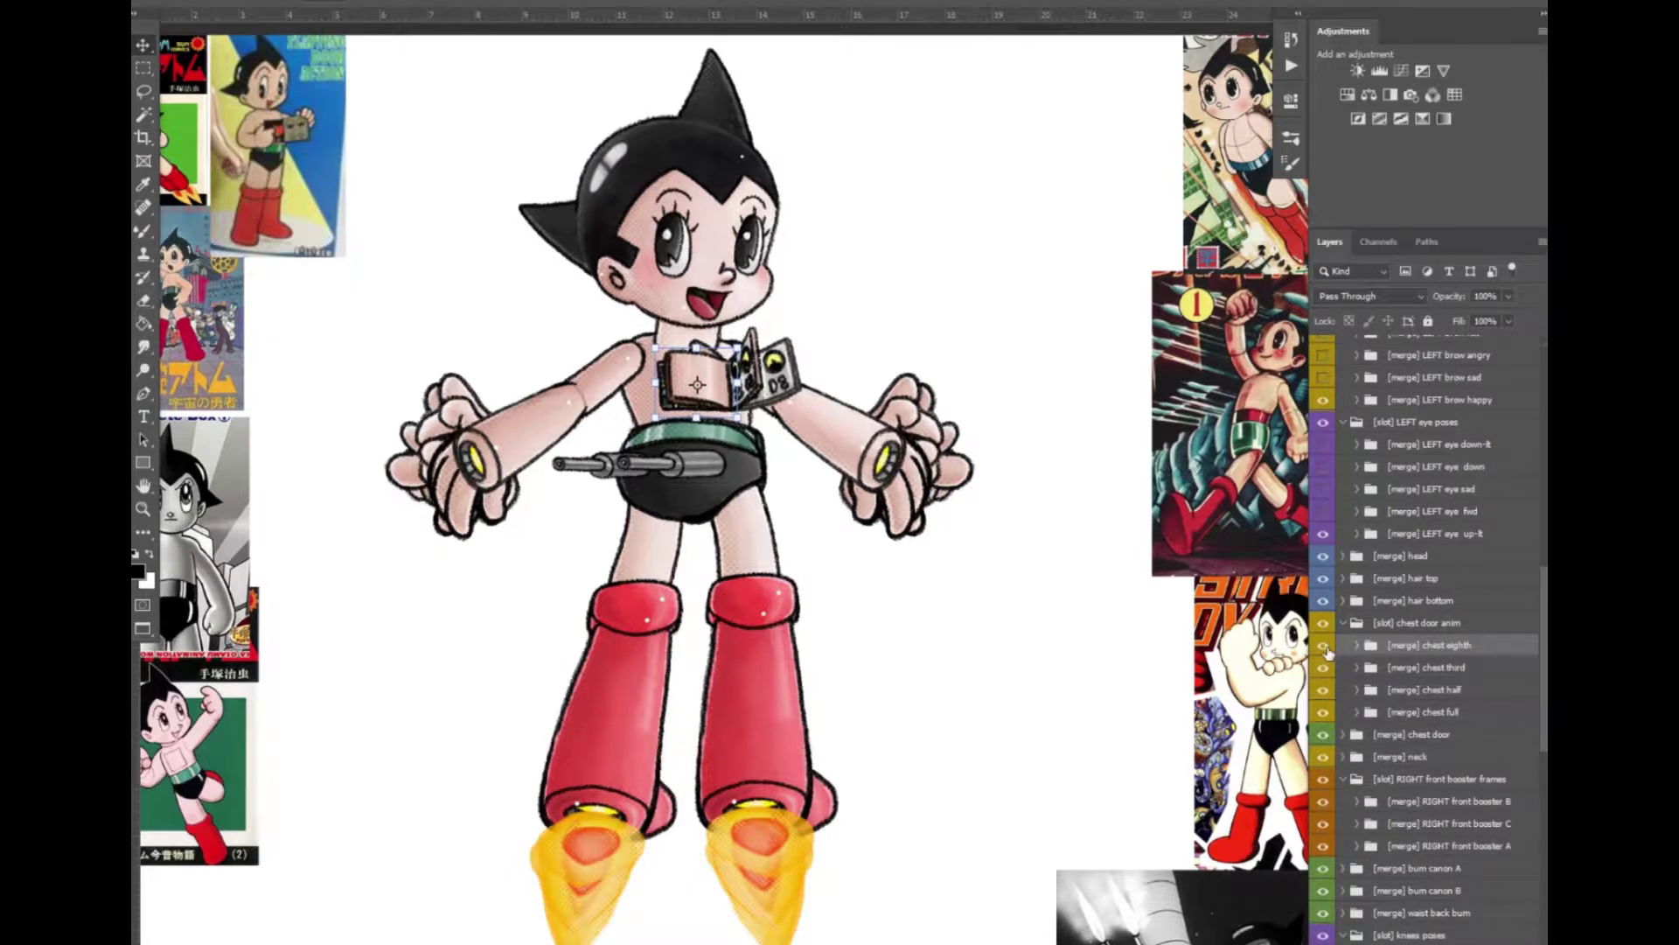
pyautogui.moveTo(1323, 646); pyautogui.dragTo(1322, 712)
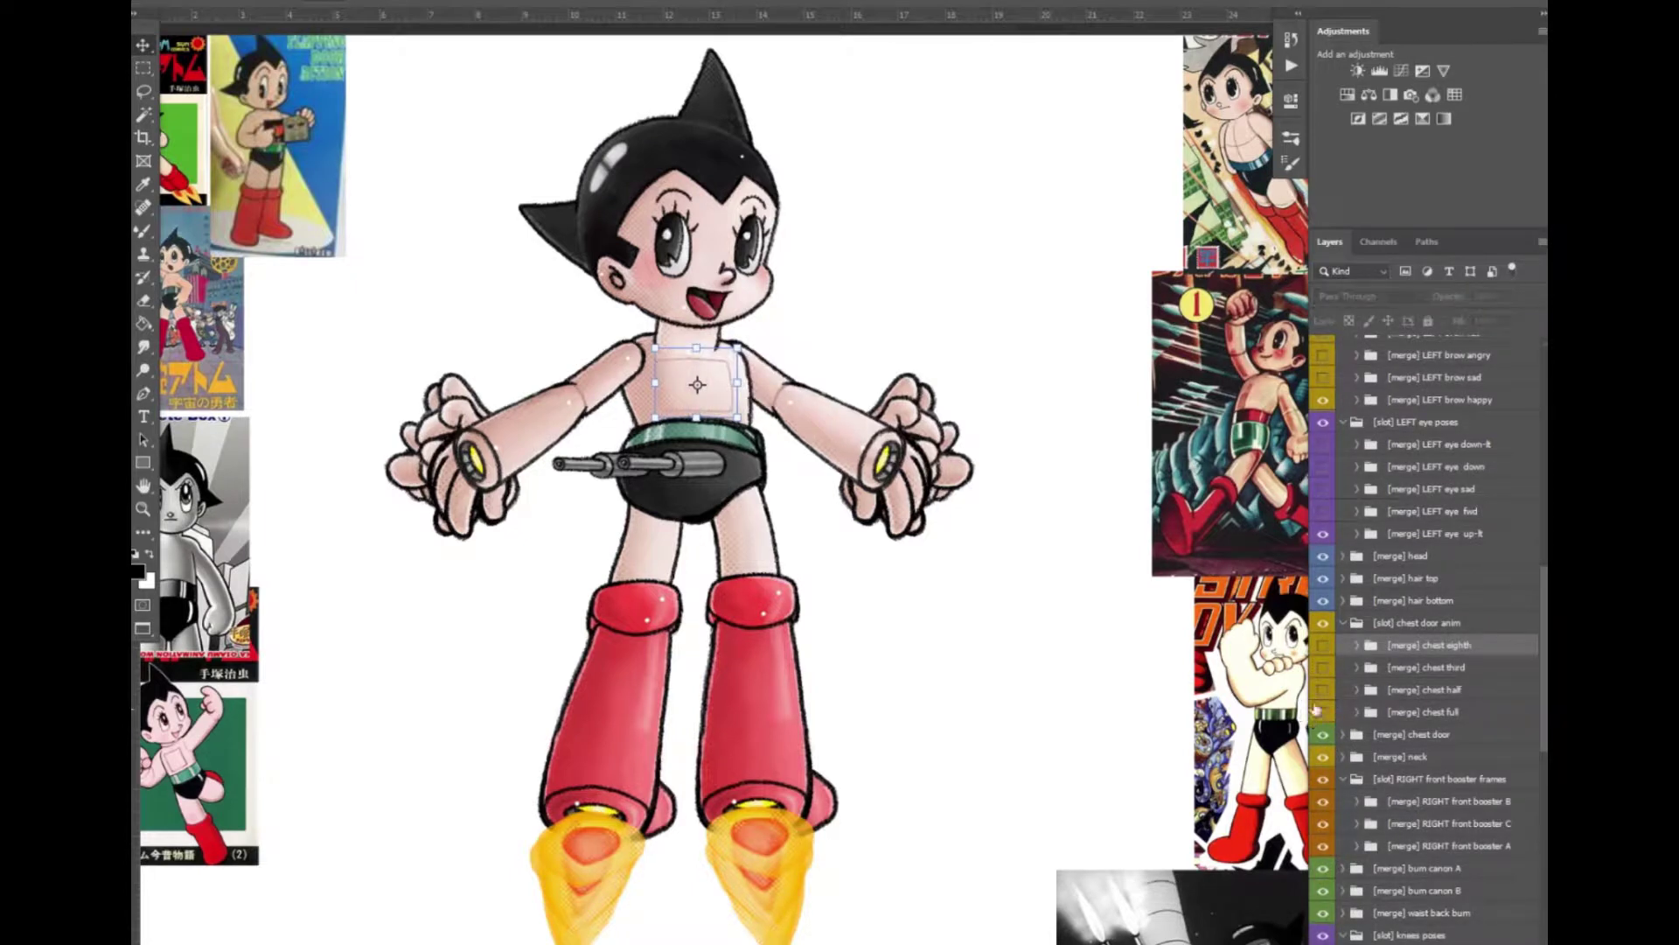
pyautogui.click(1321, 713)
pyautogui.click(1322, 711)
# Preview the chest door opening frame by frame through chest eighth, third, half and full, ending with every frame hidden
pyautogui.click(1323, 652)
pyautogui.click(1324, 649)
pyautogui.click(1324, 669)
pyautogui.click(1322, 690)
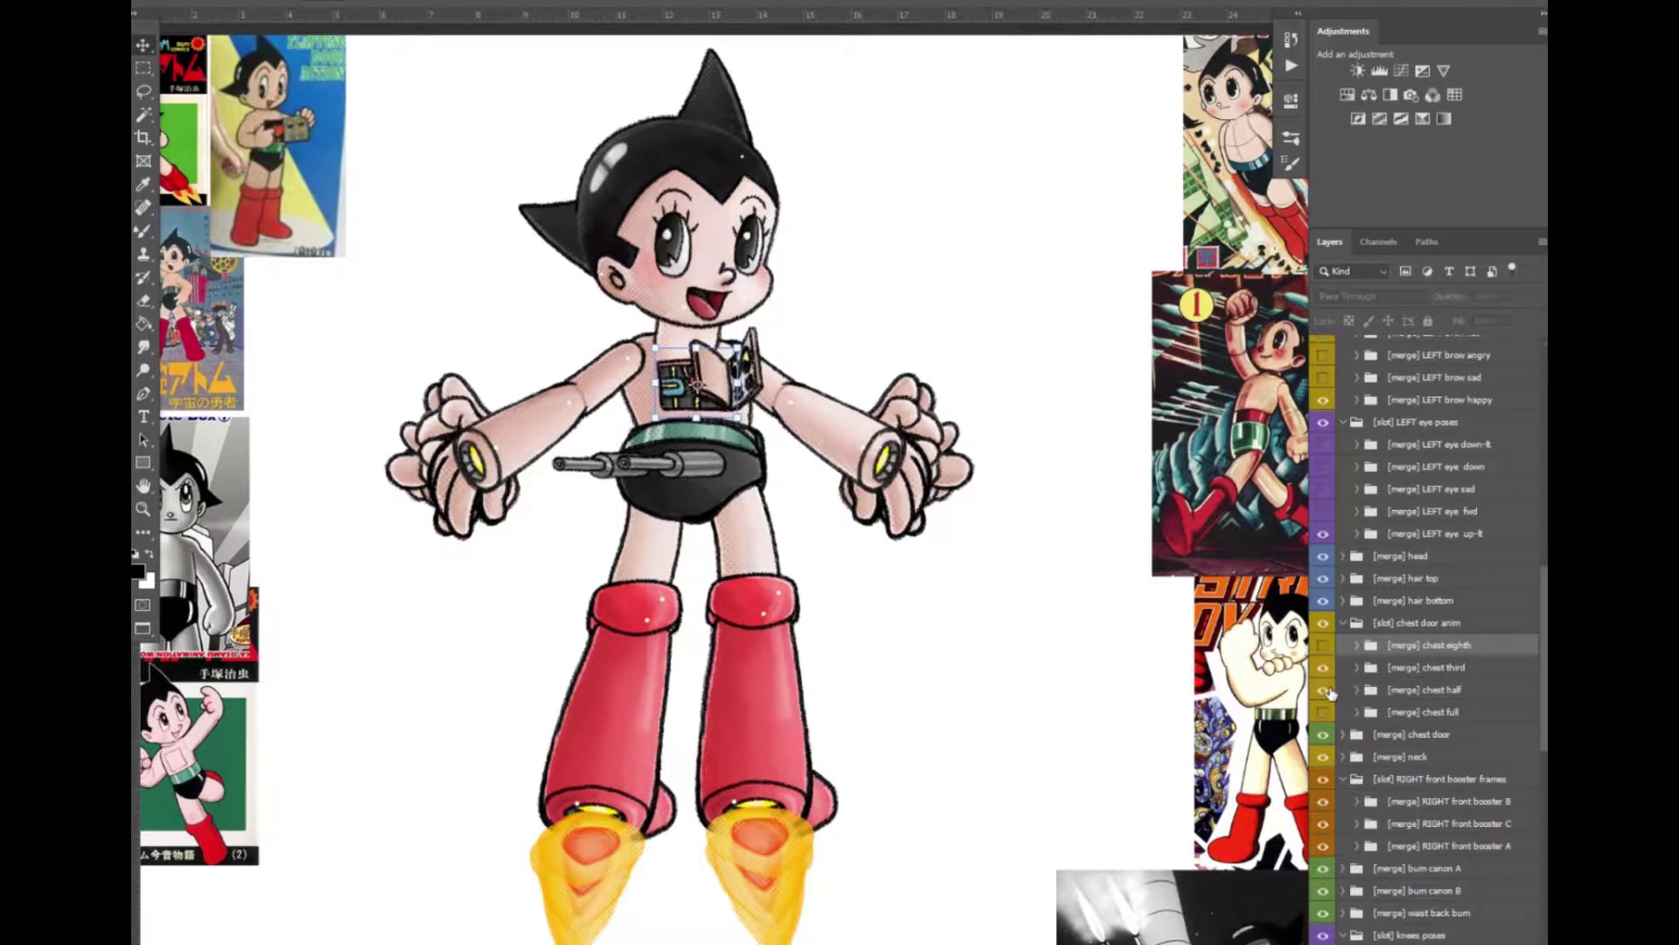
pyautogui.click(1322, 668)
pyautogui.click(1323, 711)
pyautogui.click(1324, 690)
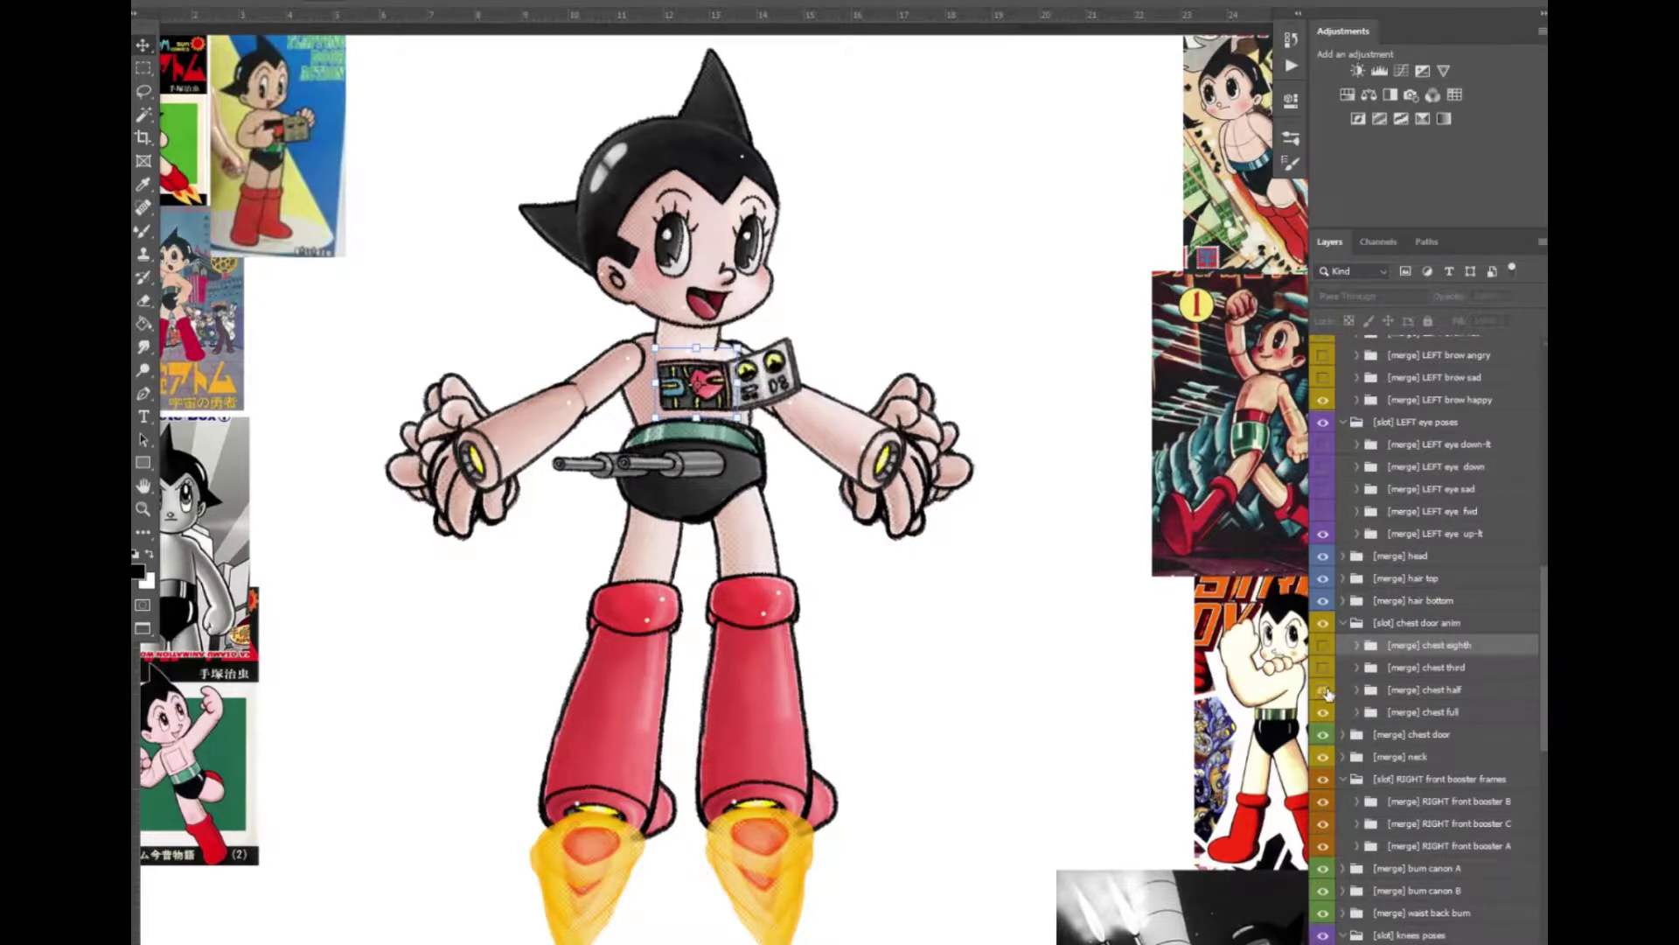
pyautogui.click(1322, 644)
pyautogui.click(1324, 711)
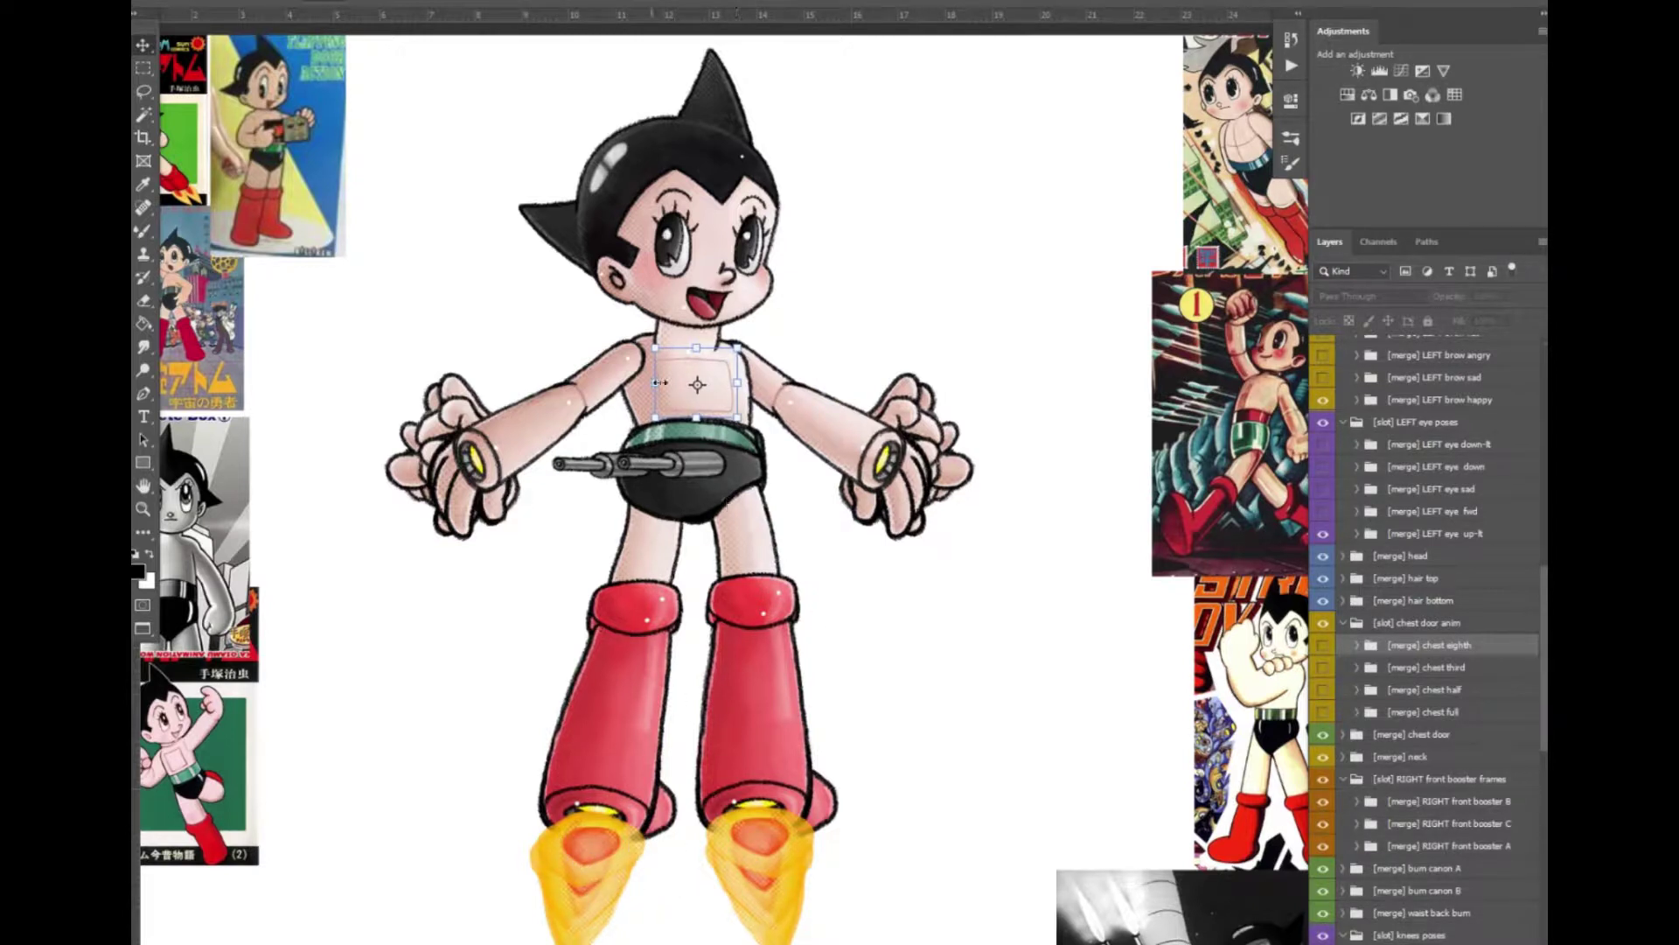
# Turn on all chest door frames and all left and right eye and brow poses again
pyautogui.moveTo(1329, 648); pyautogui.dragTo(1322, 713)
pyautogui.moveTo(1323, 517); pyautogui.dragTo(1324, 445)
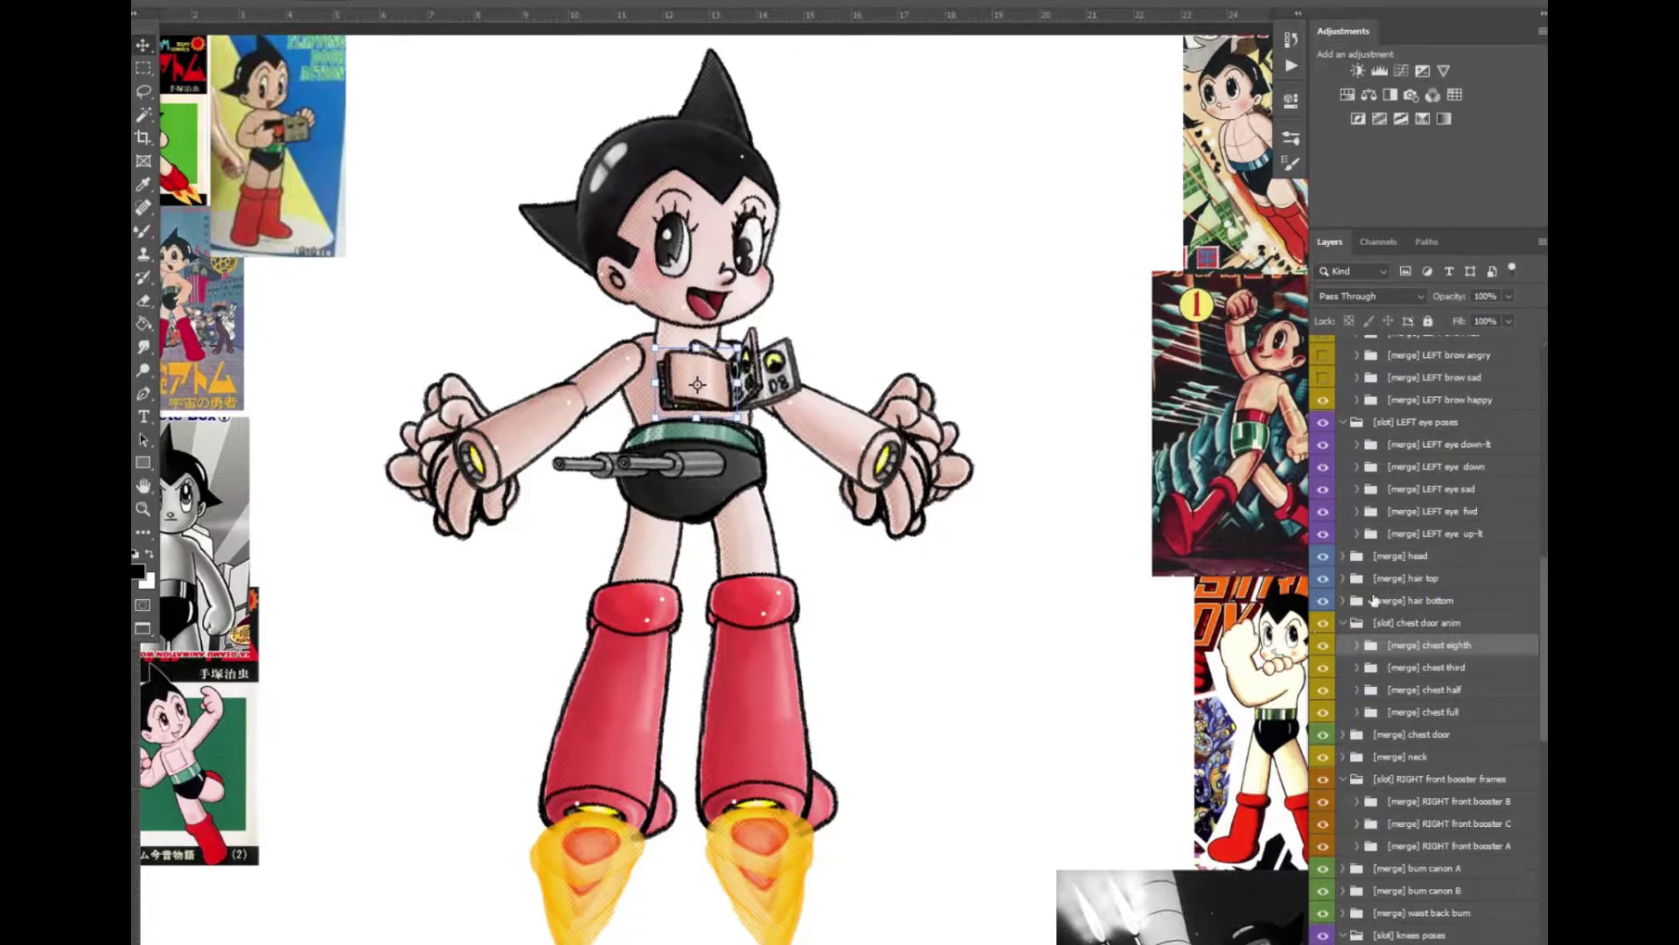
pyautogui.scroll(5, 1327, 752)
pyautogui.moveTo(1327, 752); pyautogui.dragTo(1325, 705)
pyautogui.moveTo(1324, 641); pyautogui.dragTo(1323, 573)
pyautogui.moveTo(1322, 461); pyautogui.dragTo(1322, 507)
# Turn on every mouth pose from mouth UH to mouth close rest, keep the palette temp layer hidden, and deselect all layers
pyautogui.scroll(3, 1363, 507)
pyautogui.click(1434, 472)
pyautogui.scroll(-3, 1338, 568)
pyautogui.scroll(6, 1341, 645)
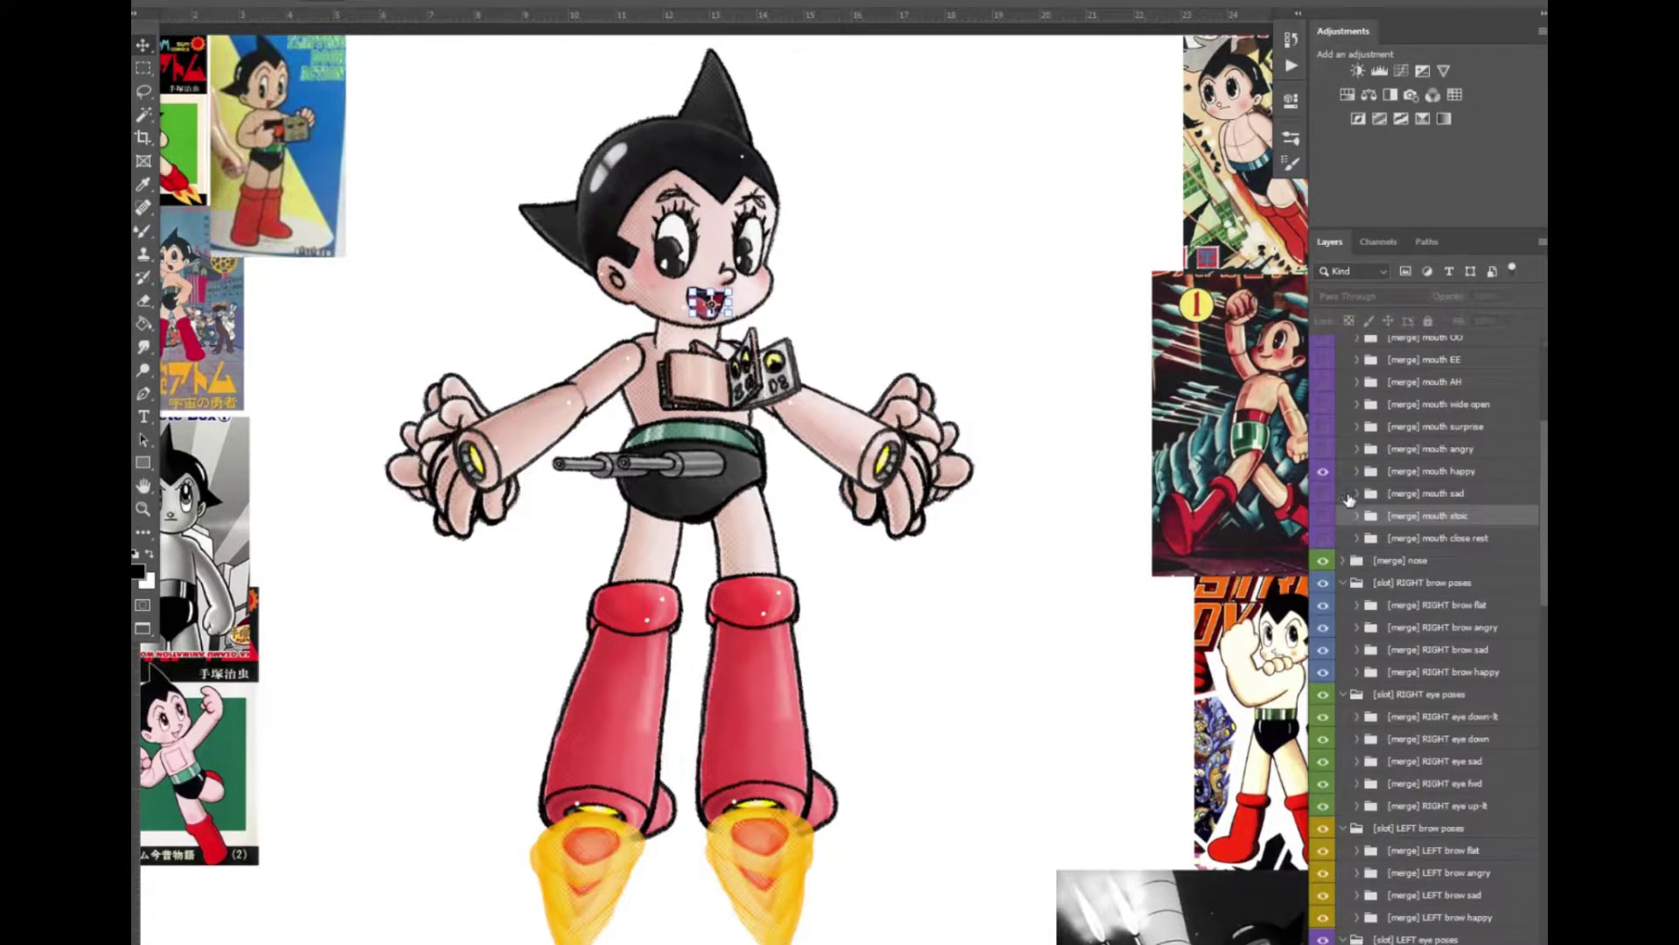
pyautogui.moveTo(1322, 639); pyautogui.dragTo(1323, 372)
pyautogui.scroll(1, 1345, 470)
pyautogui.click(1323, 404)
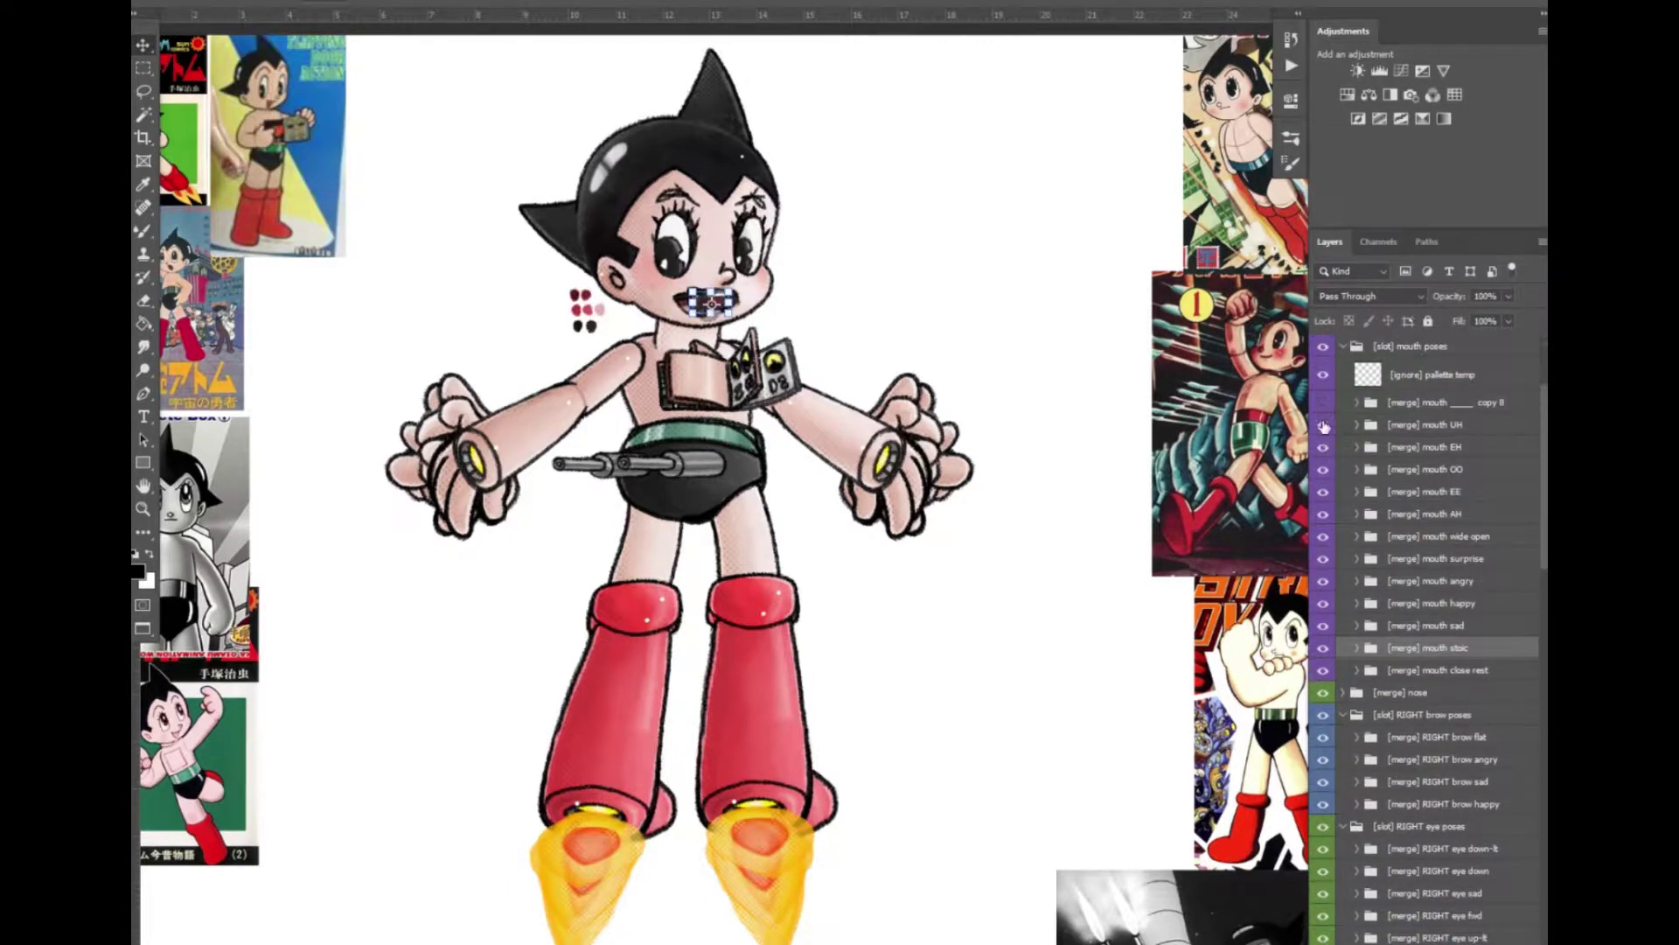
pyautogui.click(1323, 426)
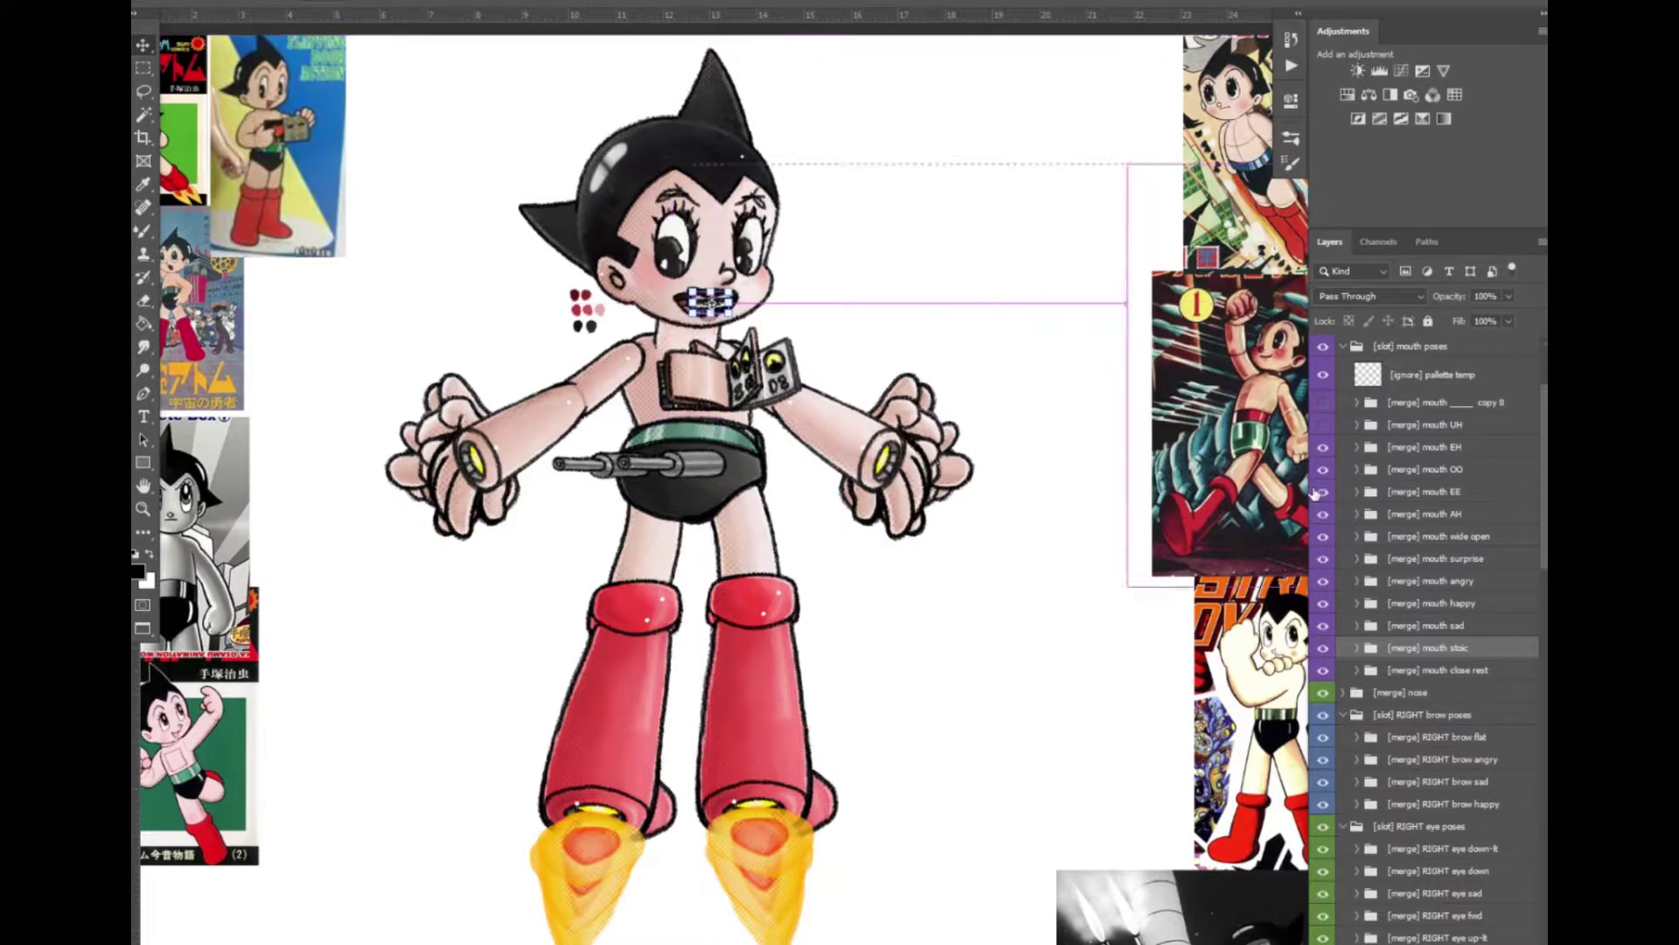
pyautogui.click(1323, 375)
pyautogui.click(1323, 426)
pyautogui.click(924, 271)
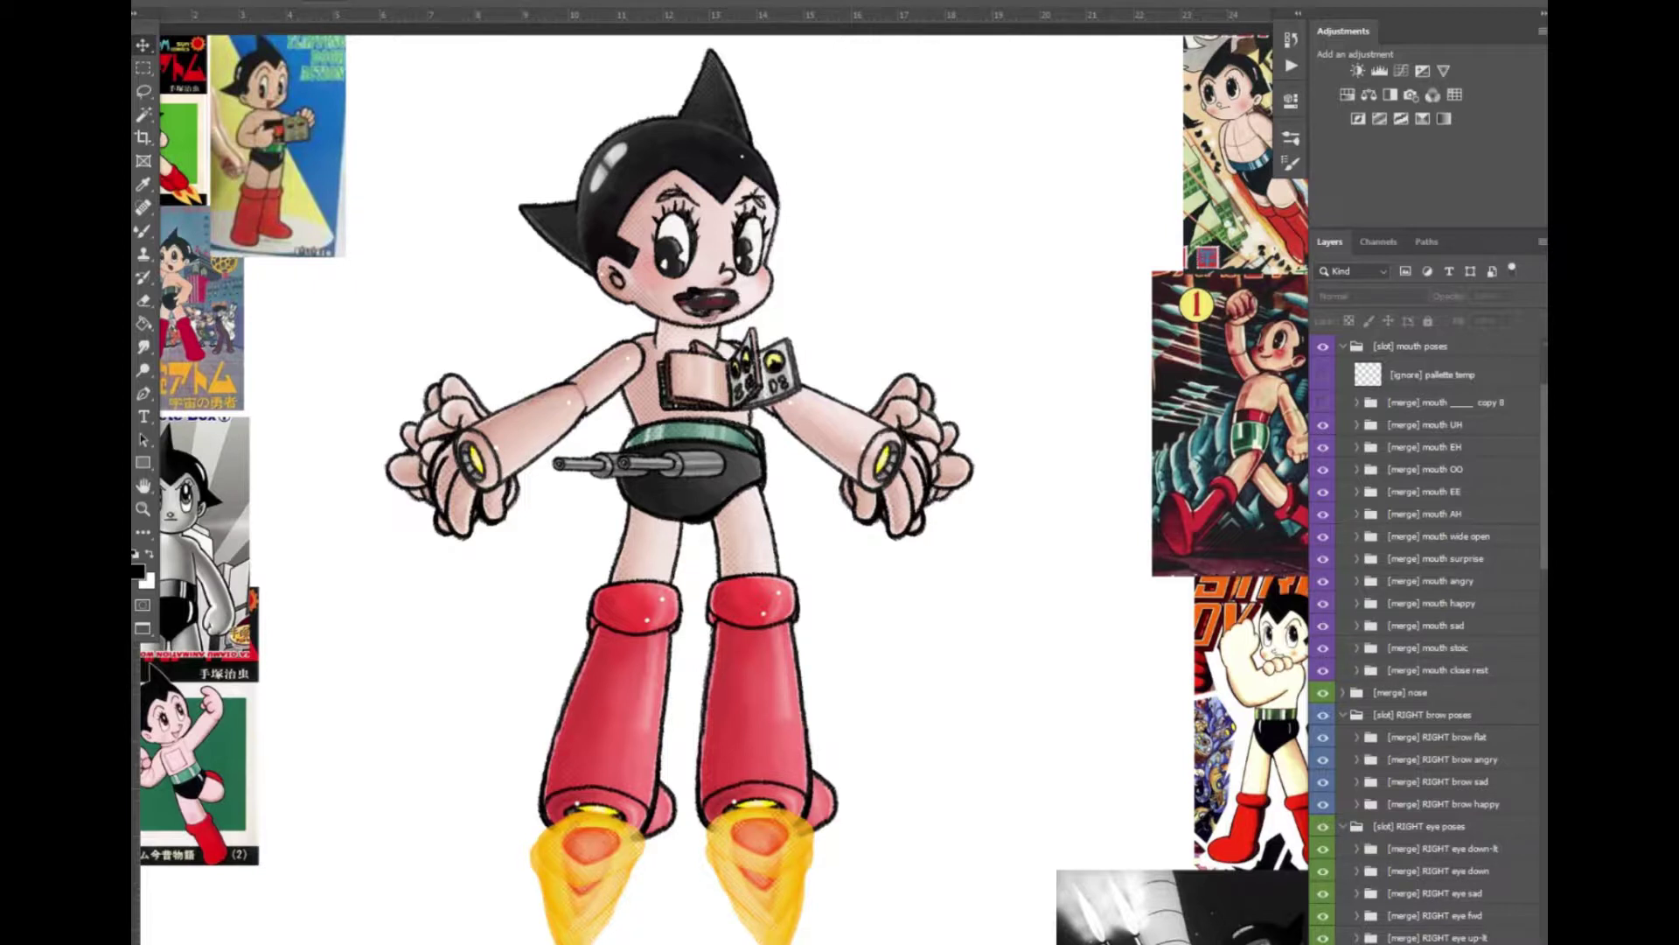
pyautogui.hotkey('alt', 'f')
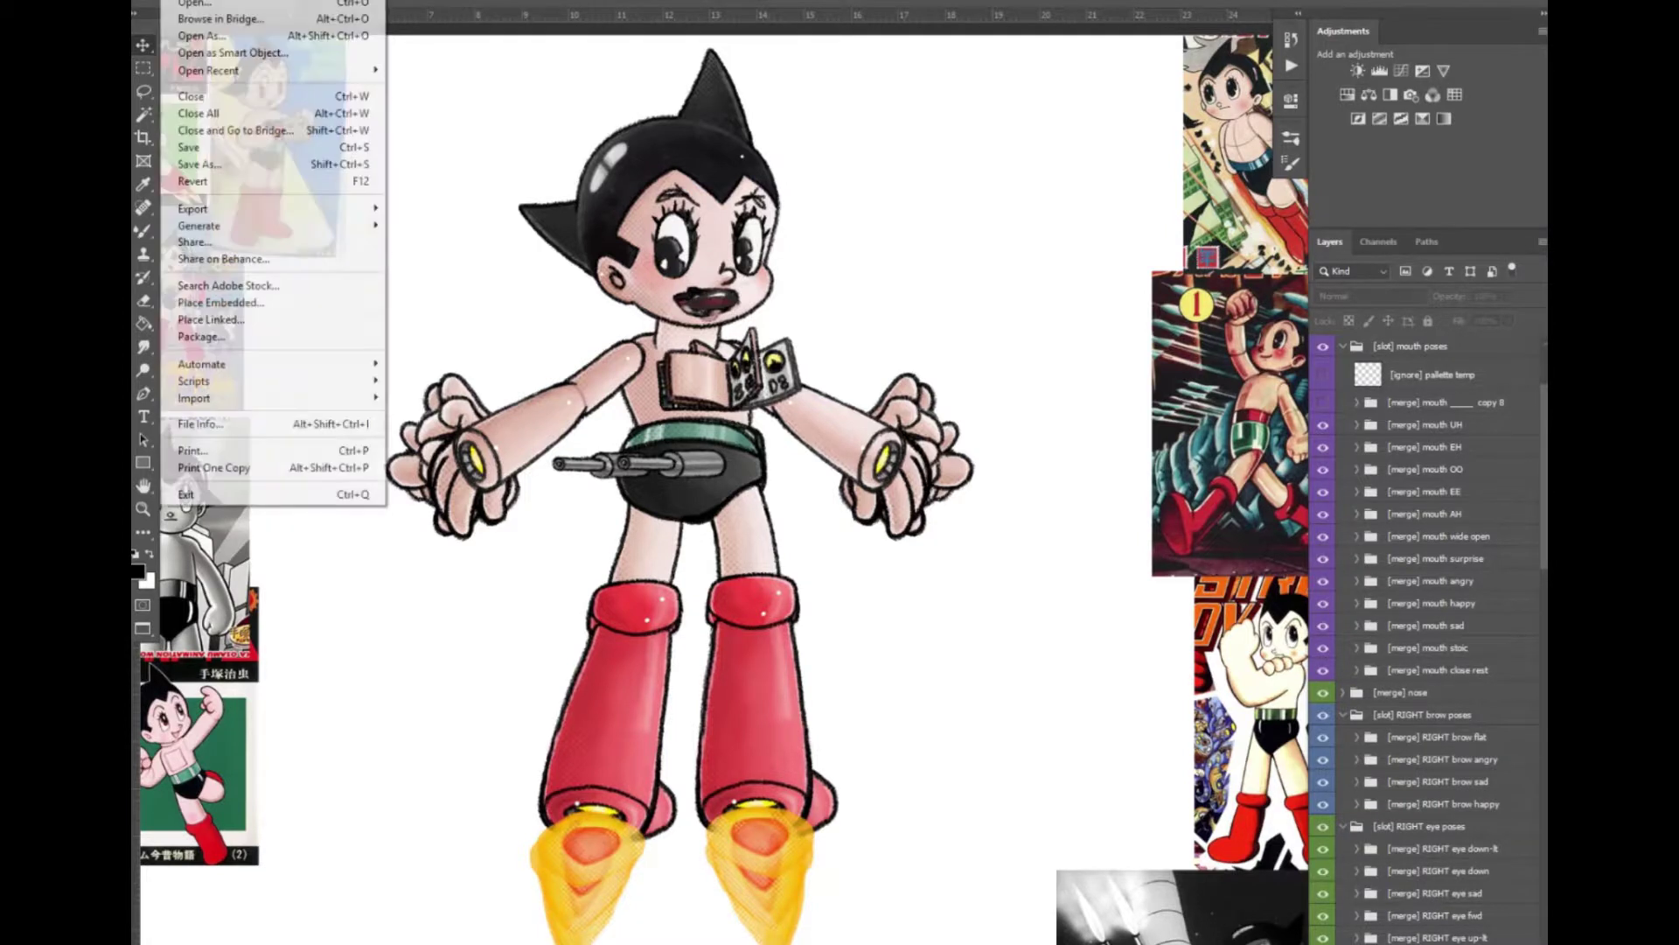
pyautogui.moveTo(258, 387)
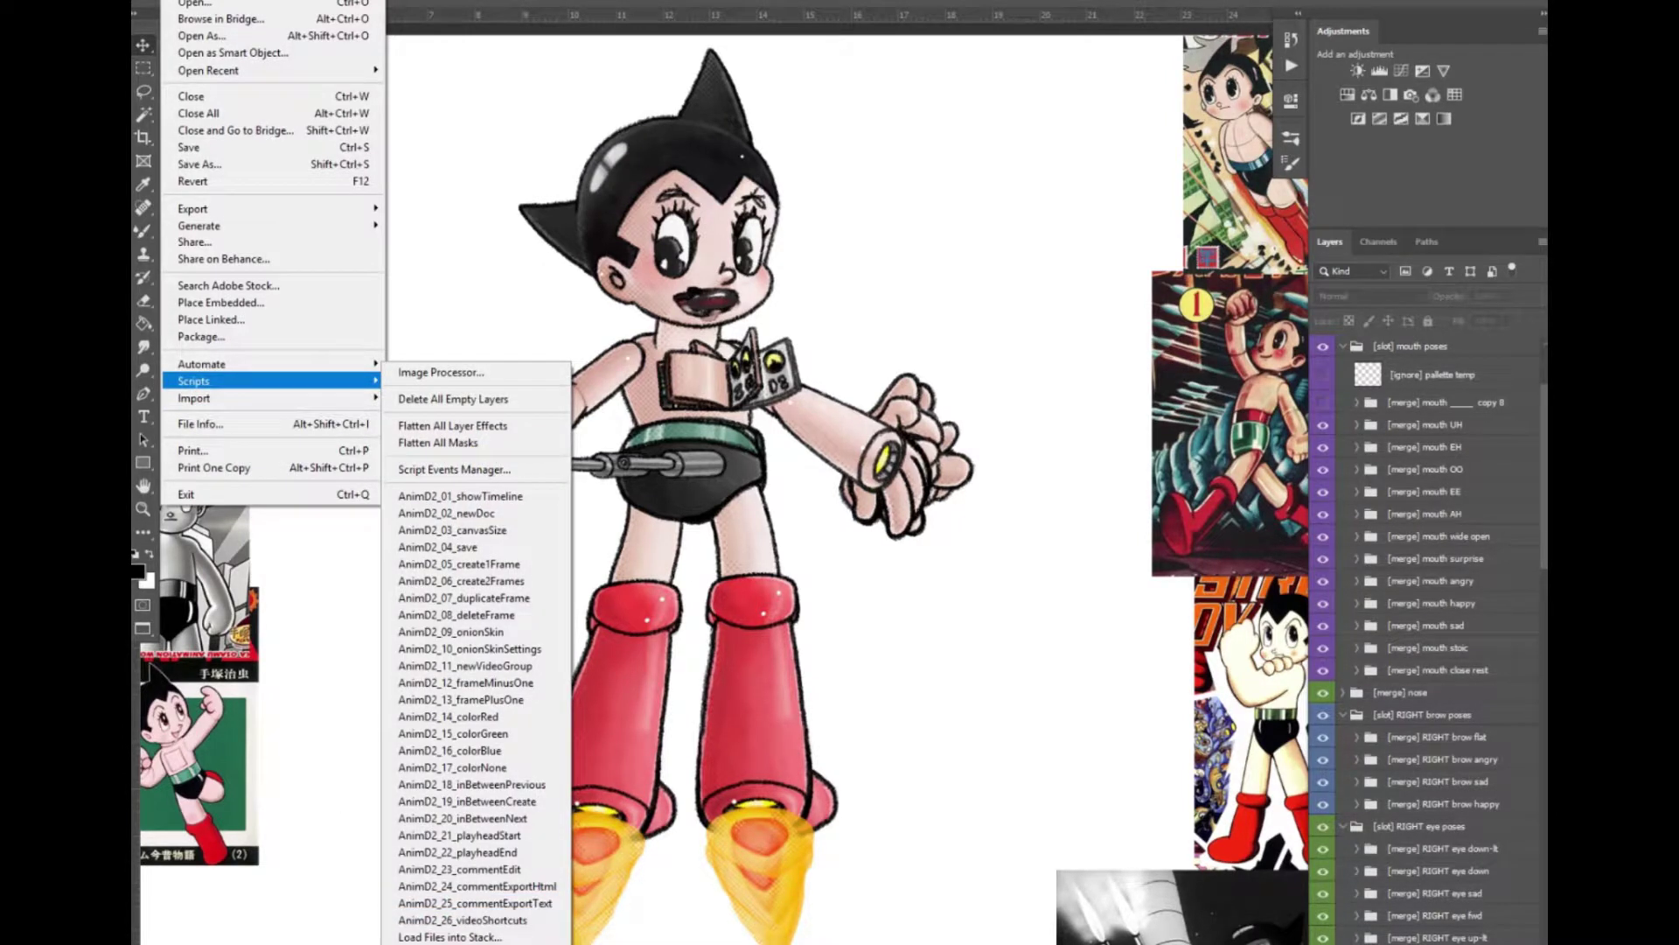
pyautogui.click(455, 941)
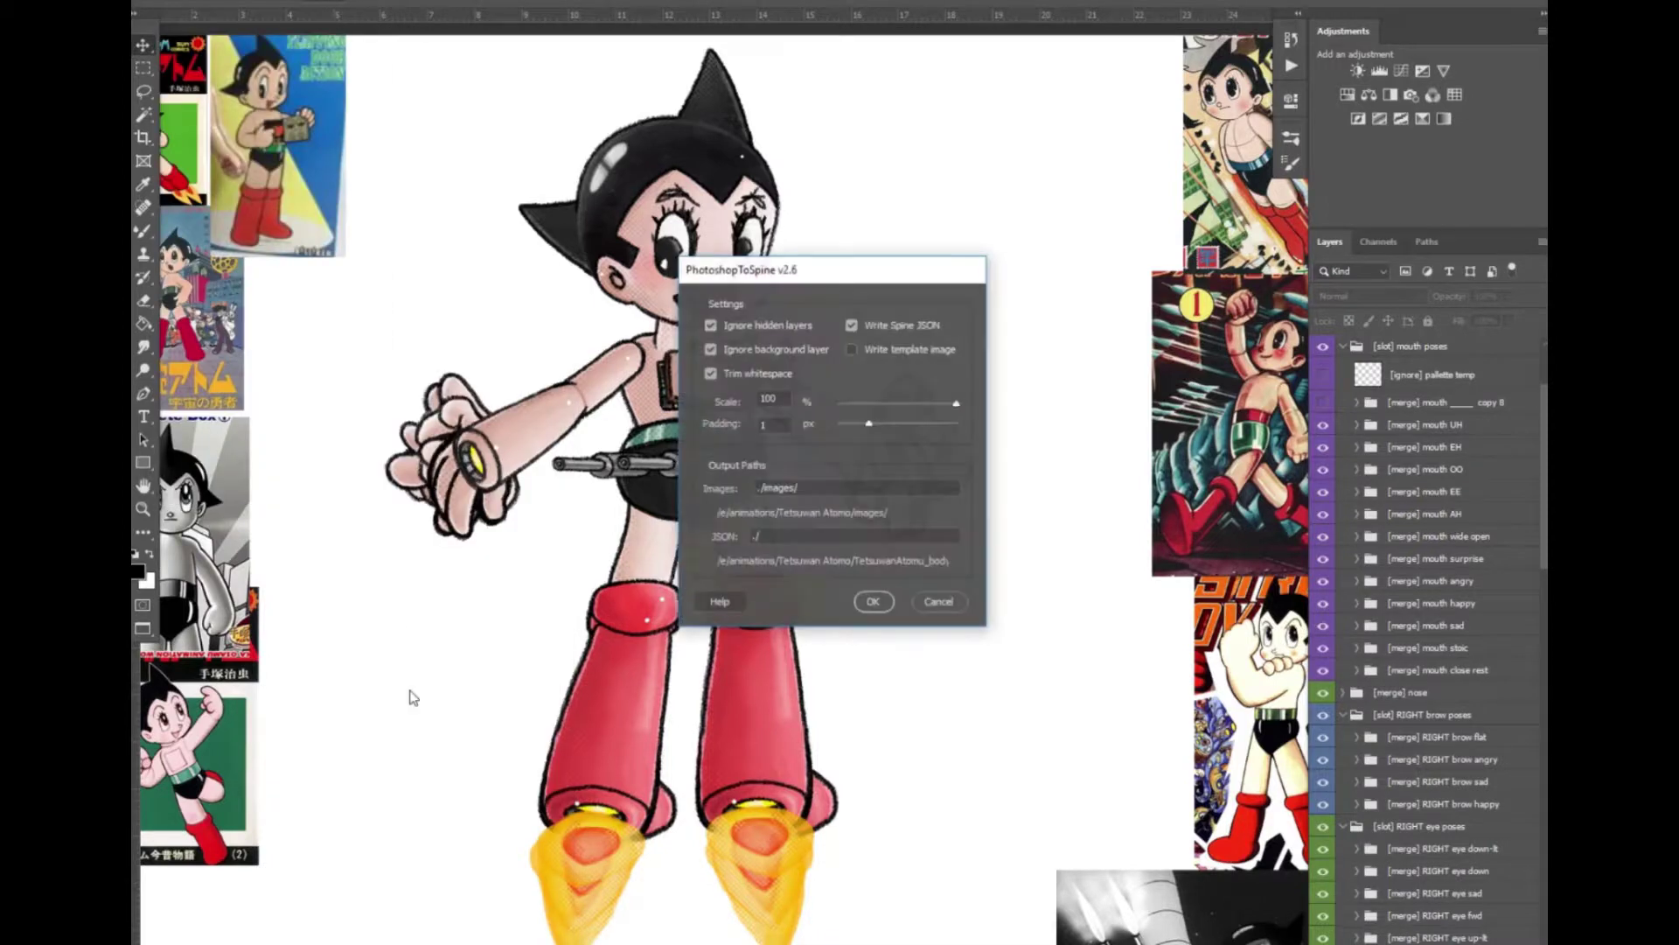
pyautogui.moveTo(823, 280); pyautogui.dragTo(729, 257)
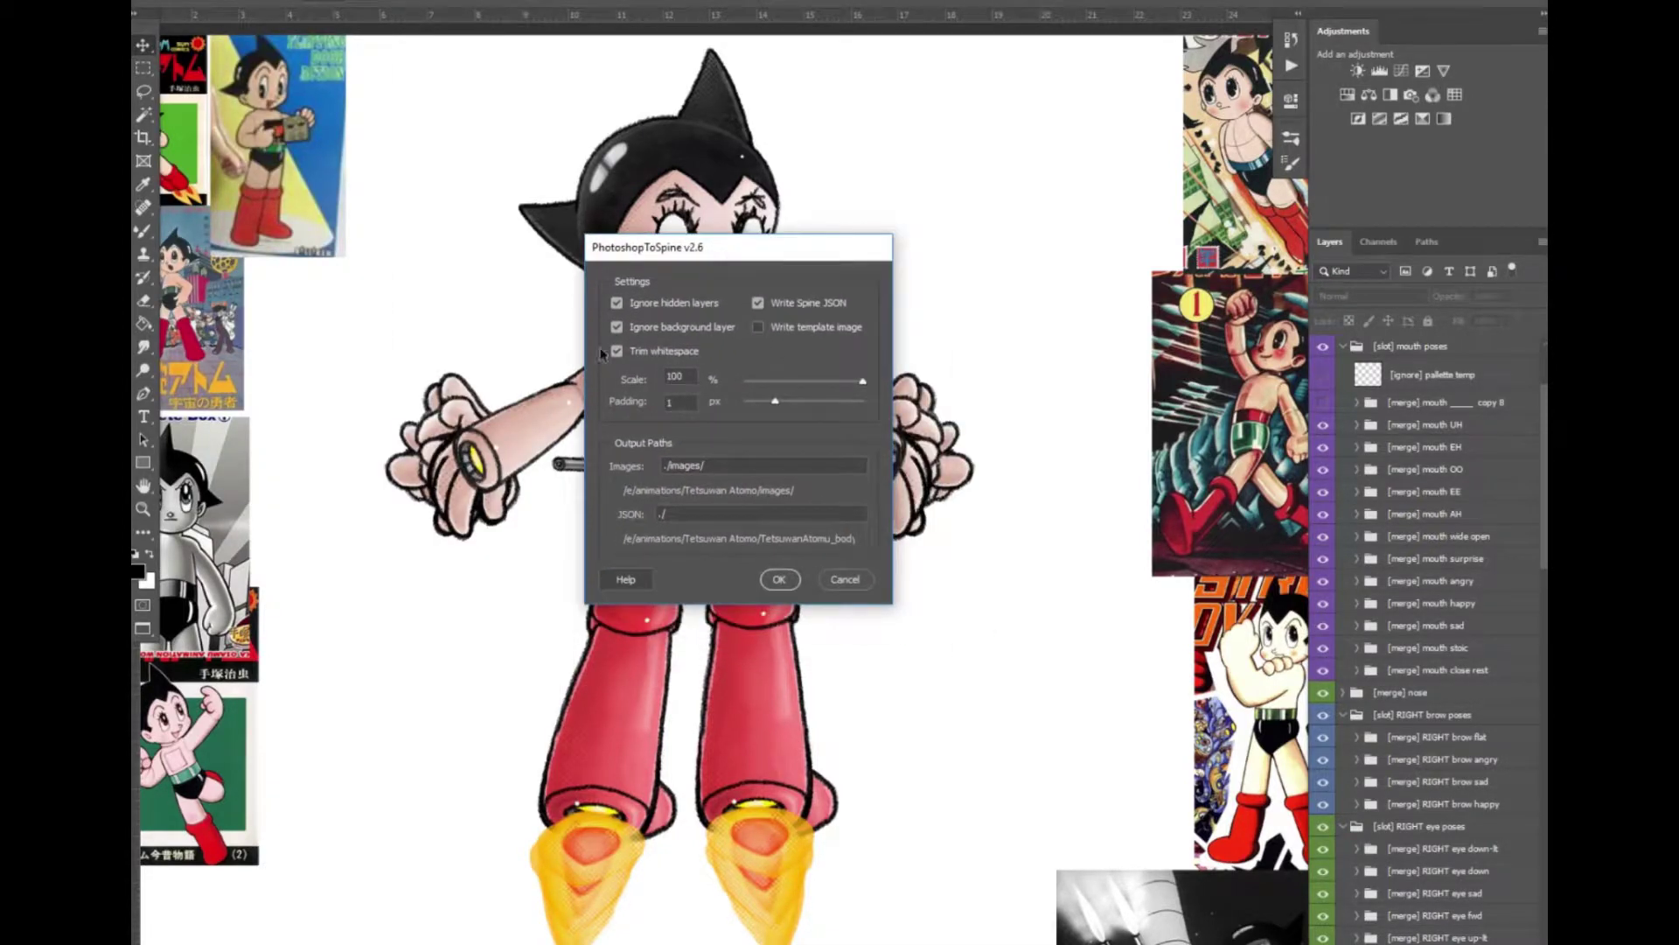
pyautogui.click(649, 306)
pyautogui.click(845, 579)
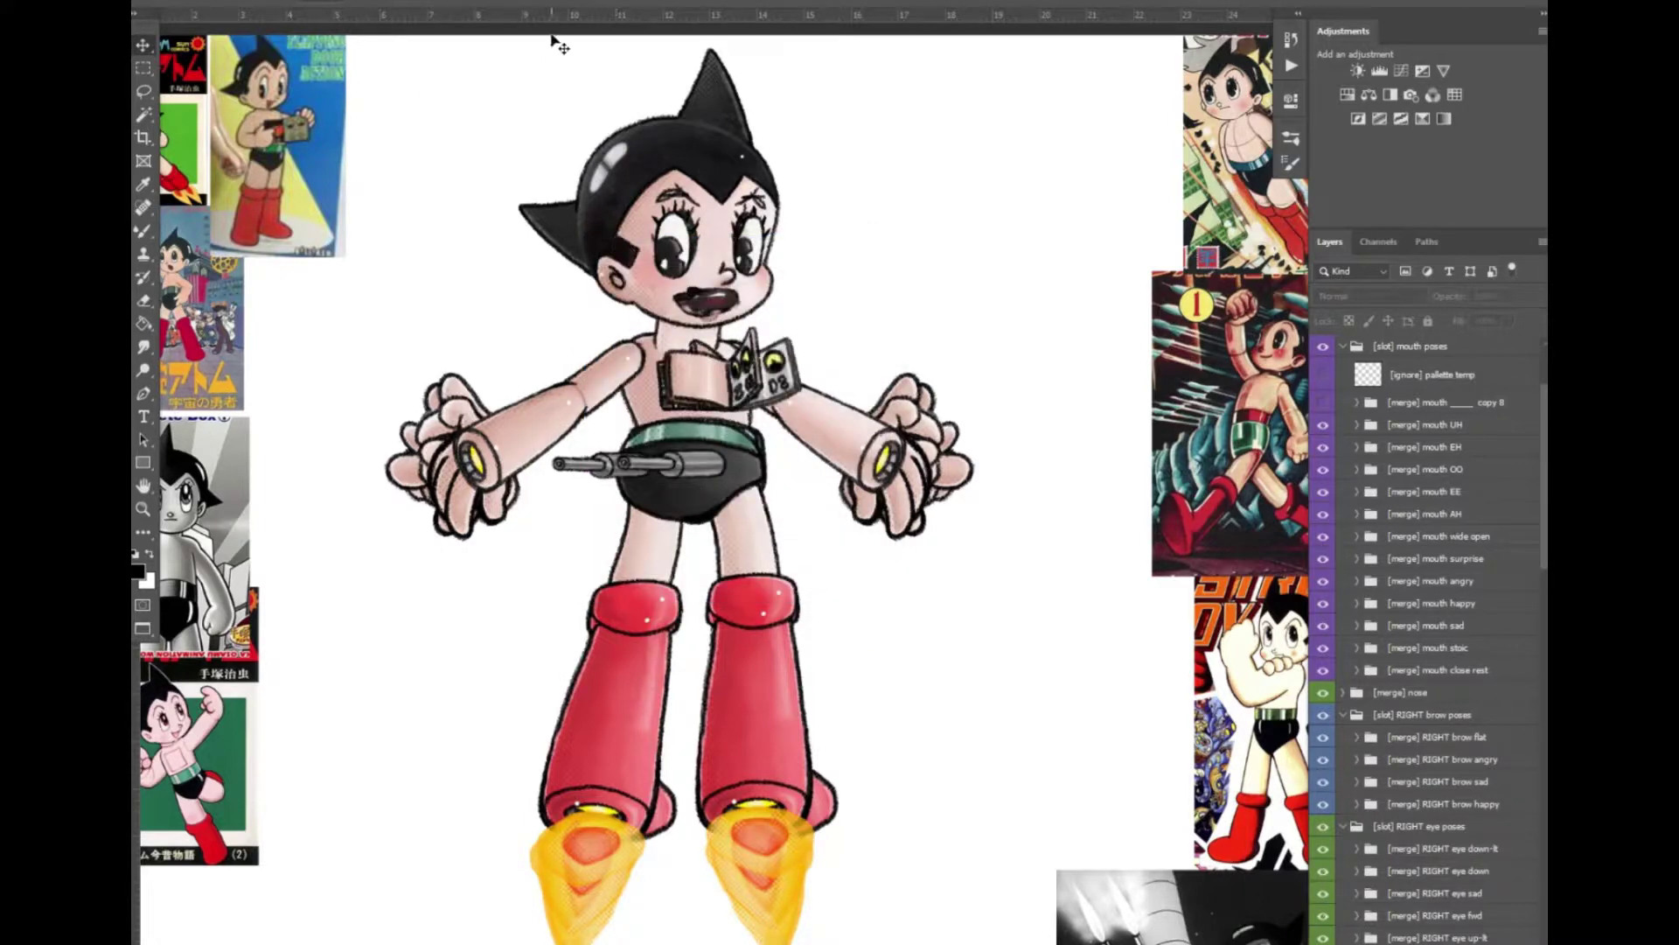
# Turn on the display of the guides over the character artwork
pyautogui.moveTo(551, 82); pyautogui.dragTo(528, 22)
pyautogui.moveTo(149, 21); pyautogui.dragTo(147, 103)
pyautogui.moveTo(140, 14); pyautogui.dragTo(365, 258)
pyautogui.click(456, 2)
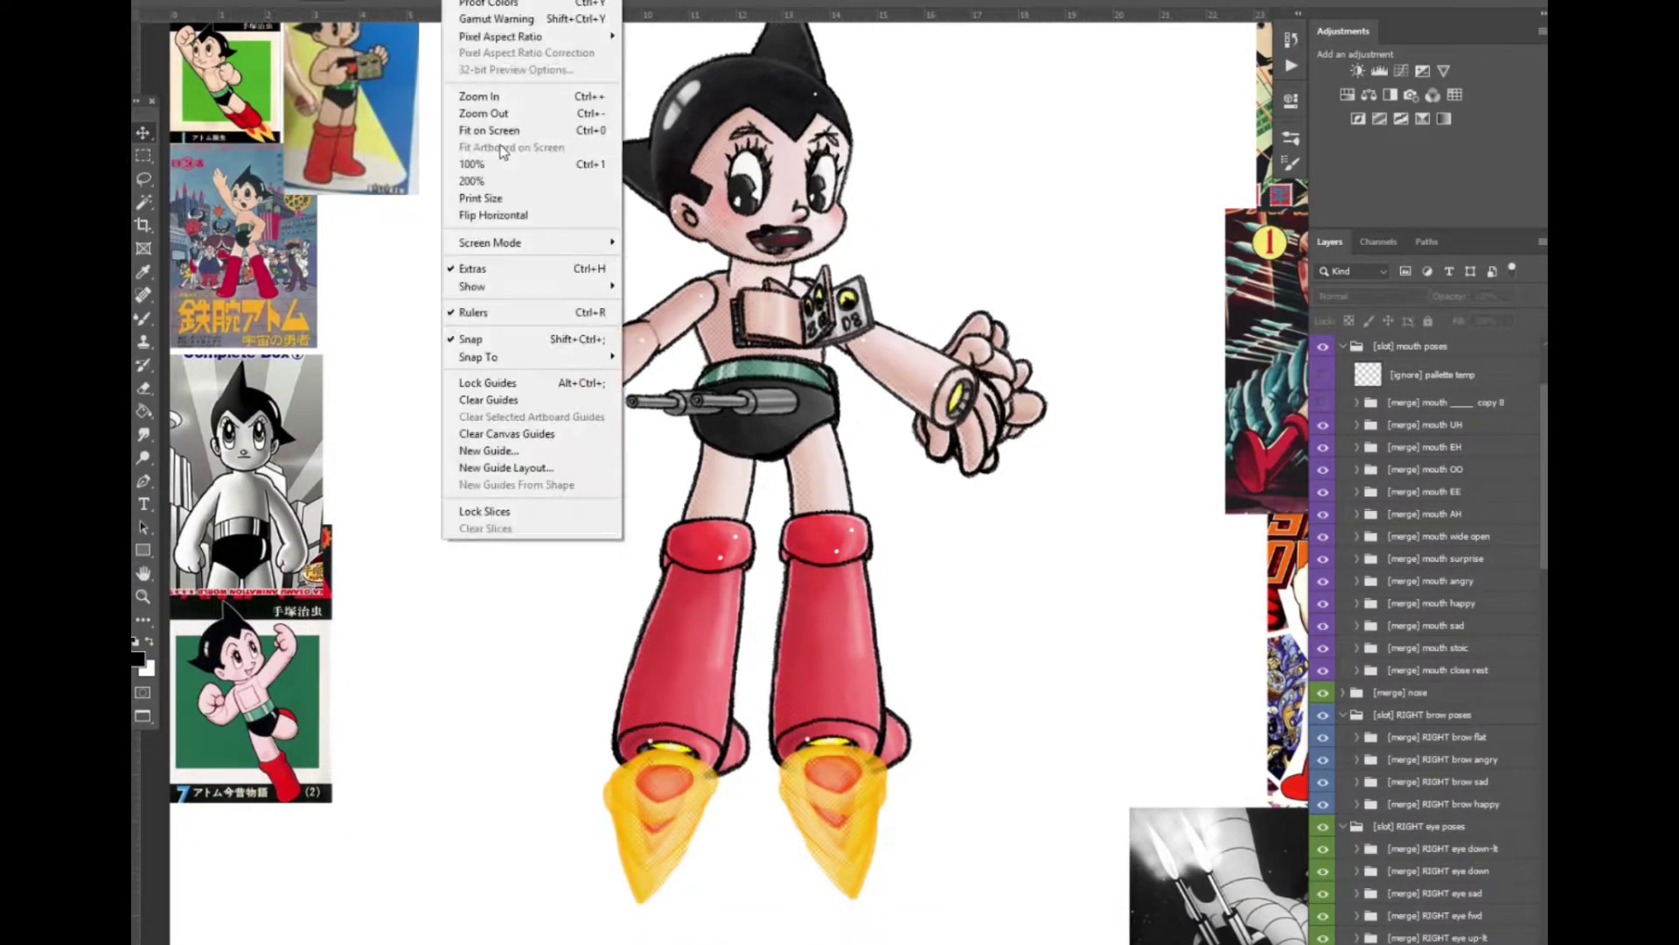
pyautogui.moveTo(495, 291)
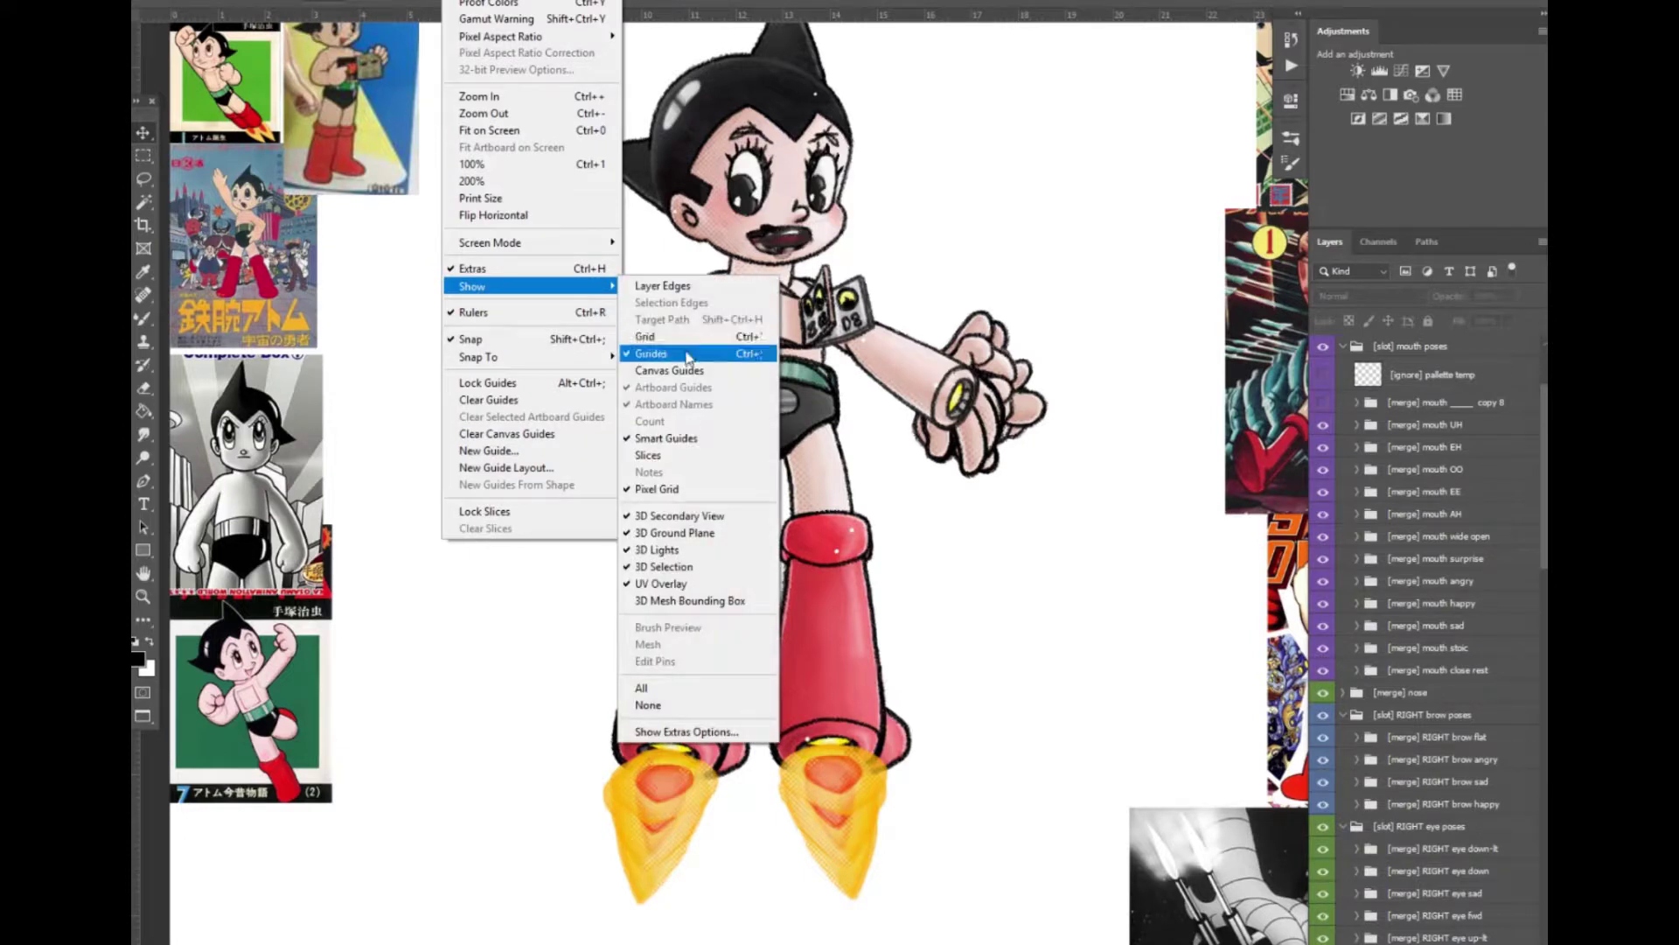
pyautogui.click(685, 354)
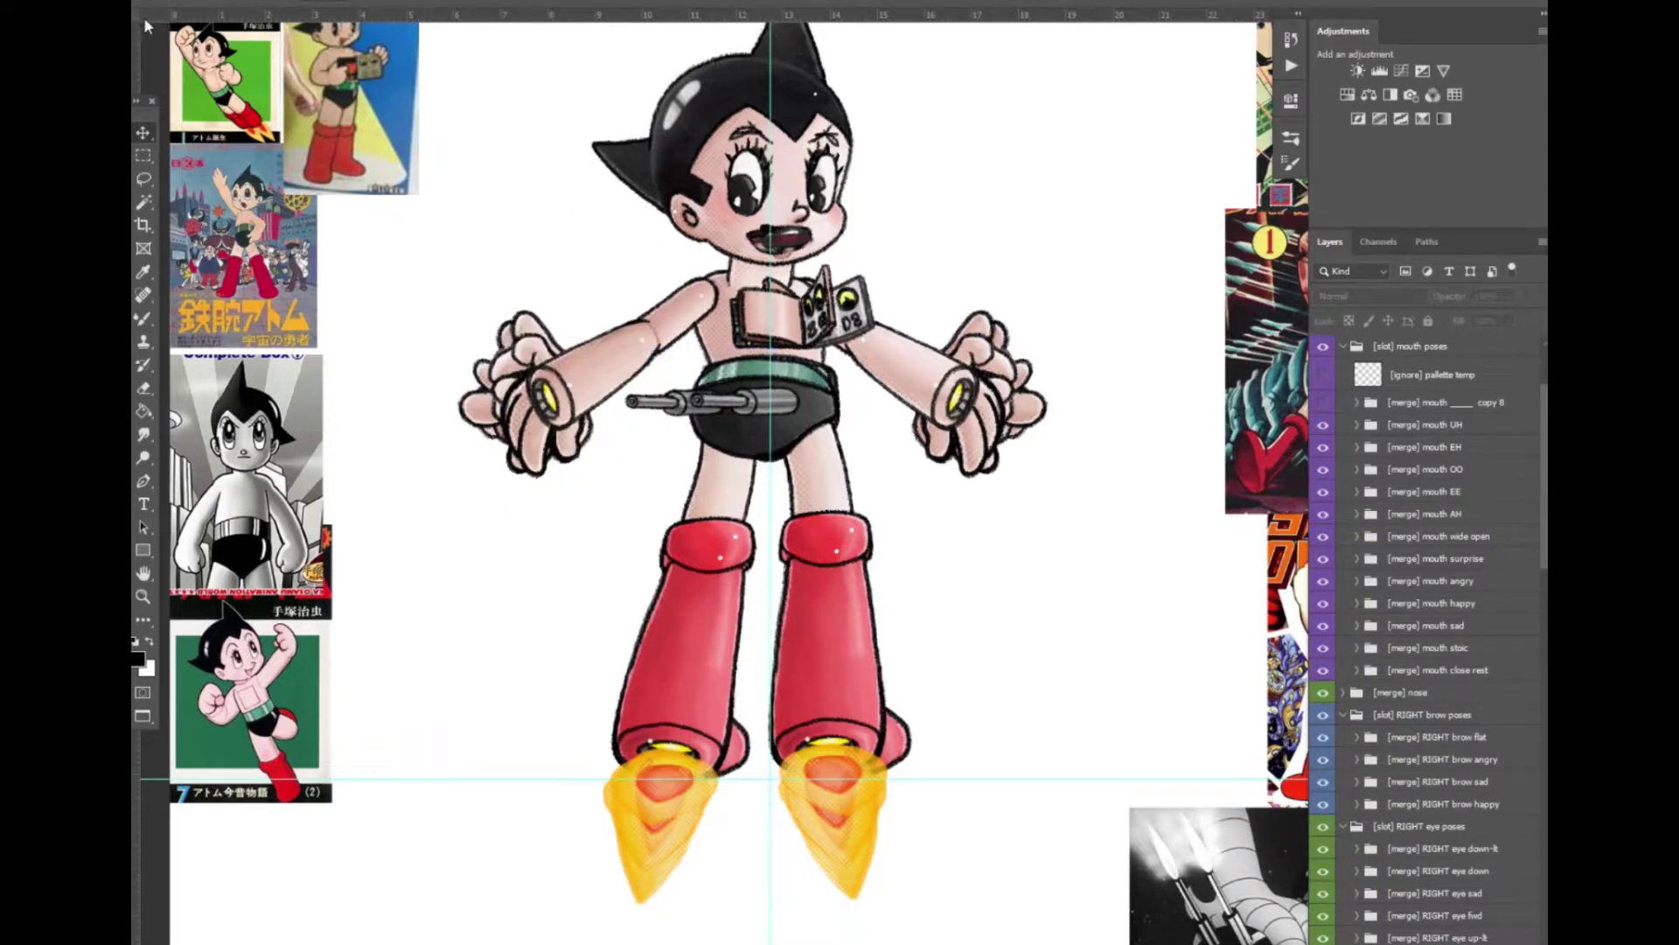
# Set the ruler origin at the intersection of the two guides between the character's feet
pyautogui.moveTo(135, 17); pyautogui.dragTo(769, 778)
pyautogui.scroll(1, 700, 534)
pyautogui.hscroll(1, 700, 533)
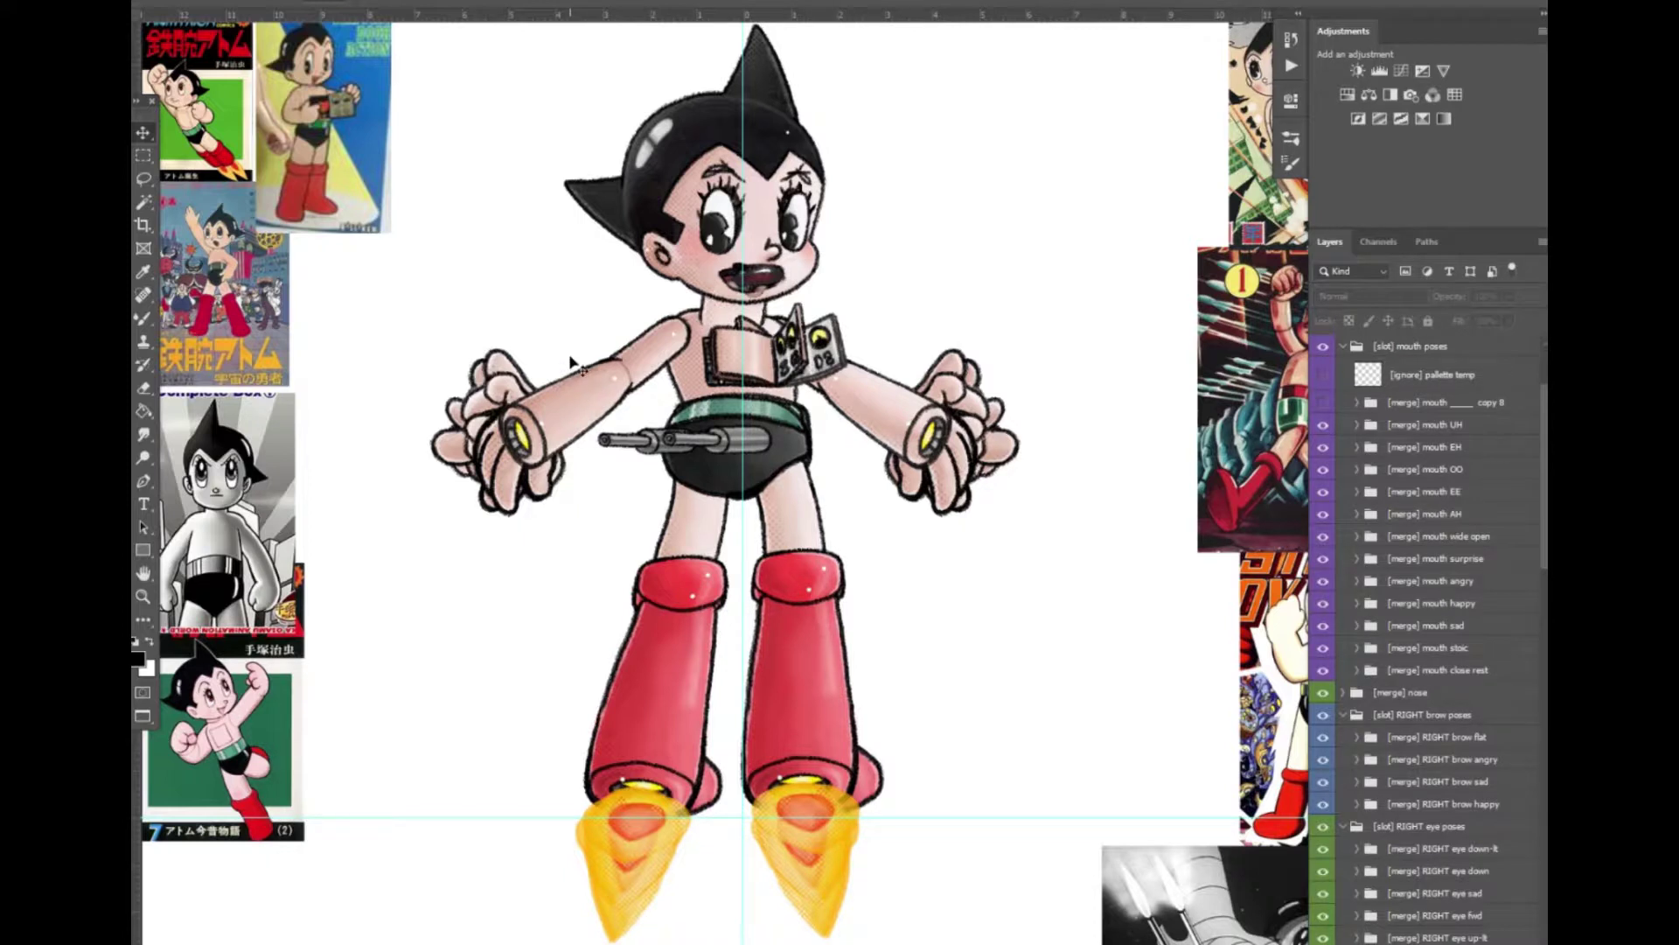
# Run the PhotoshopToSpine export at 100% scale with 1 px padding, writing images to ./images/ and the Spine JSON to ./
pyautogui.press('F5')
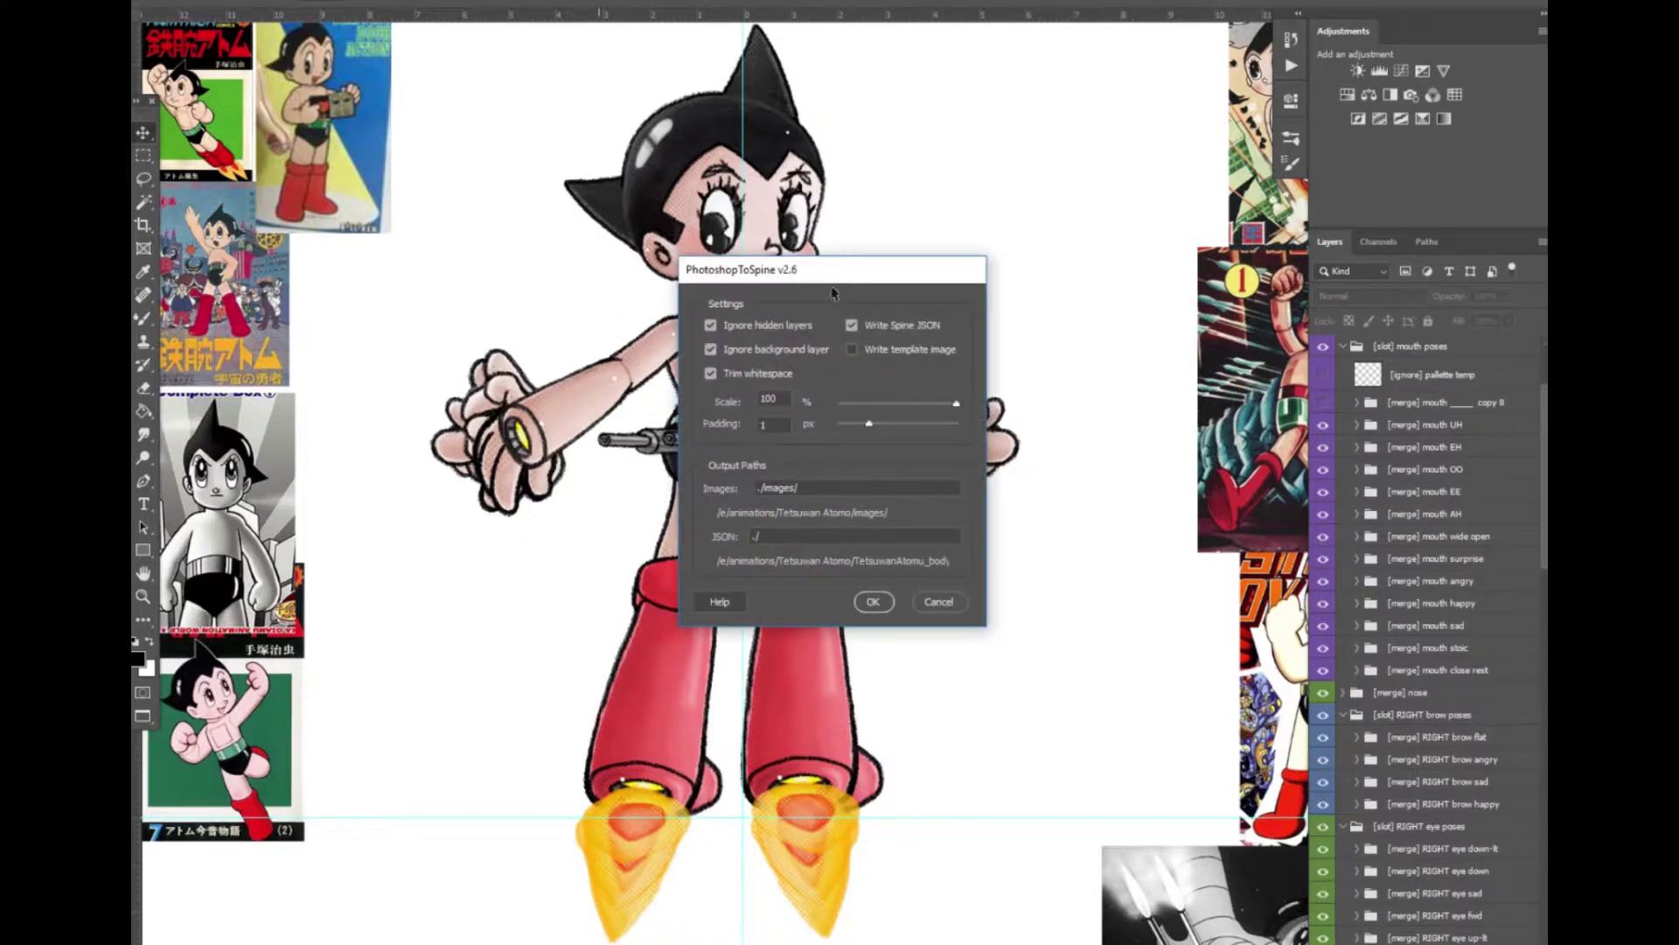
pyautogui.moveTo(817, 282); pyautogui.dragTo(487, 217)
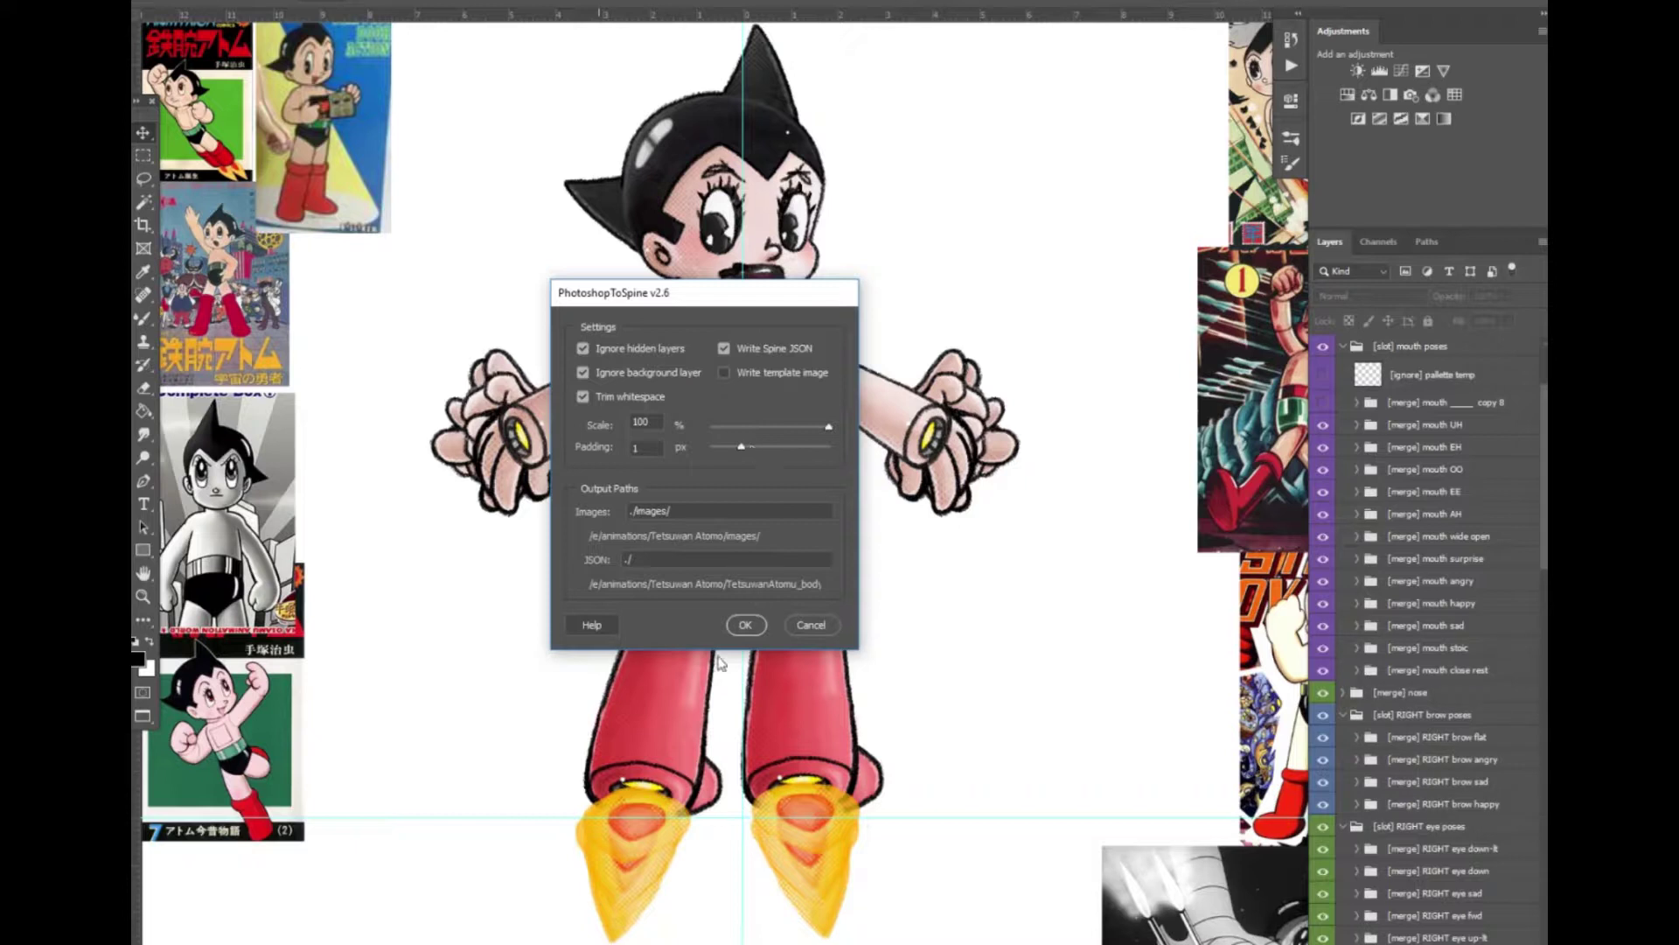
pyautogui.click(685, 510)
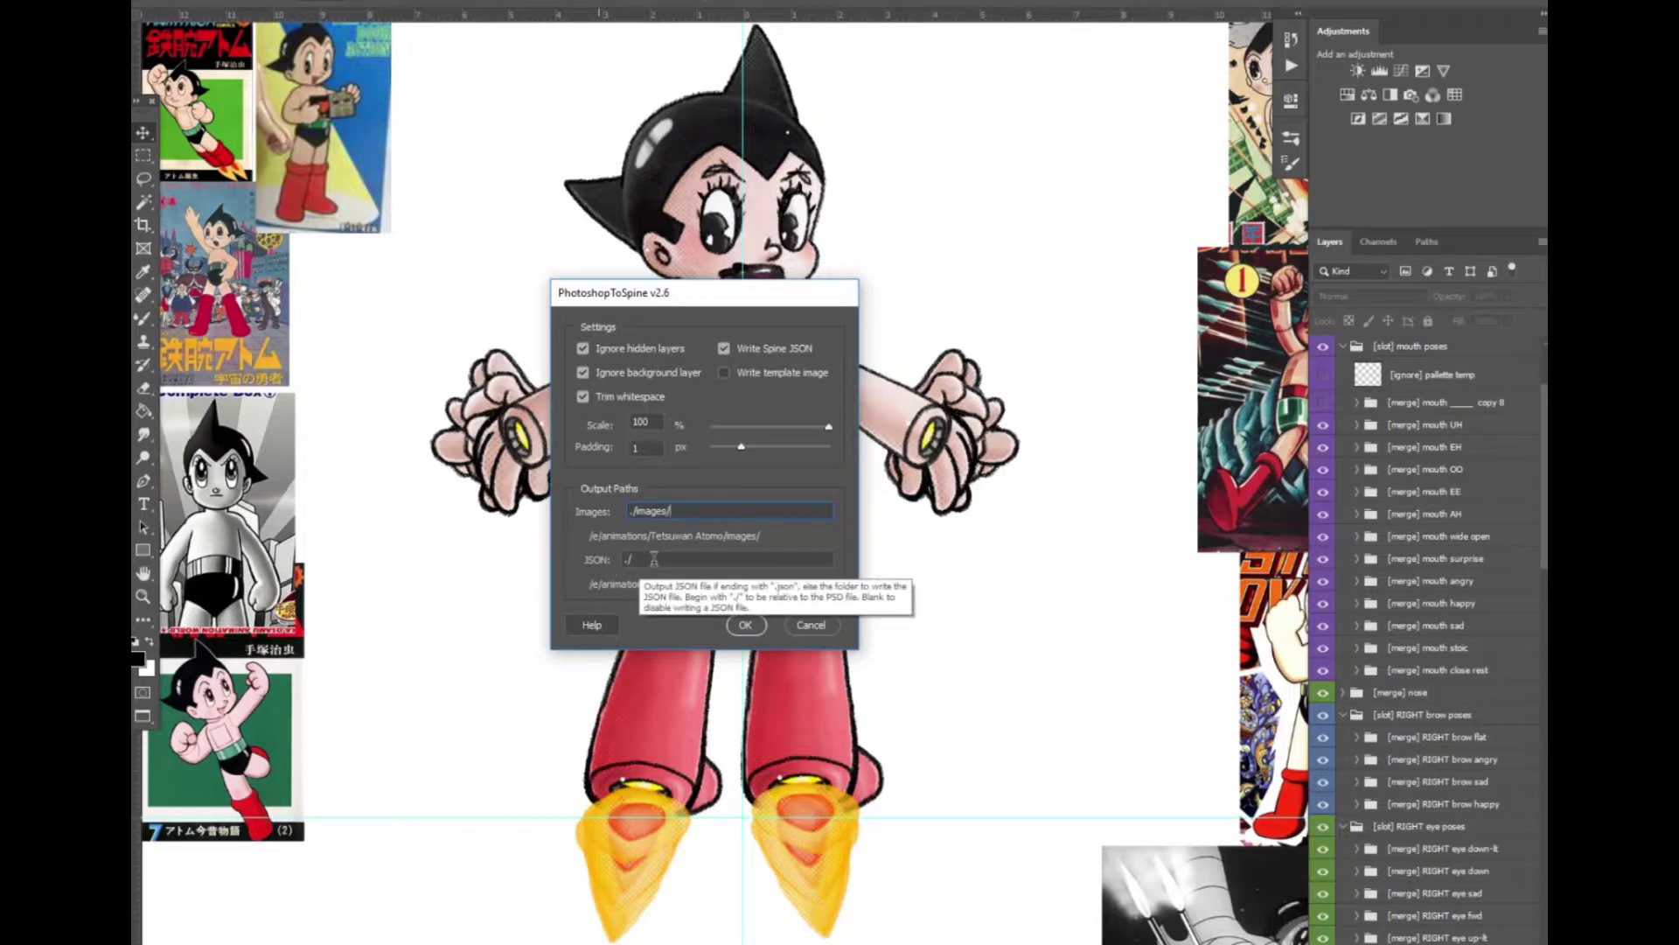
pyautogui.click(746, 626)
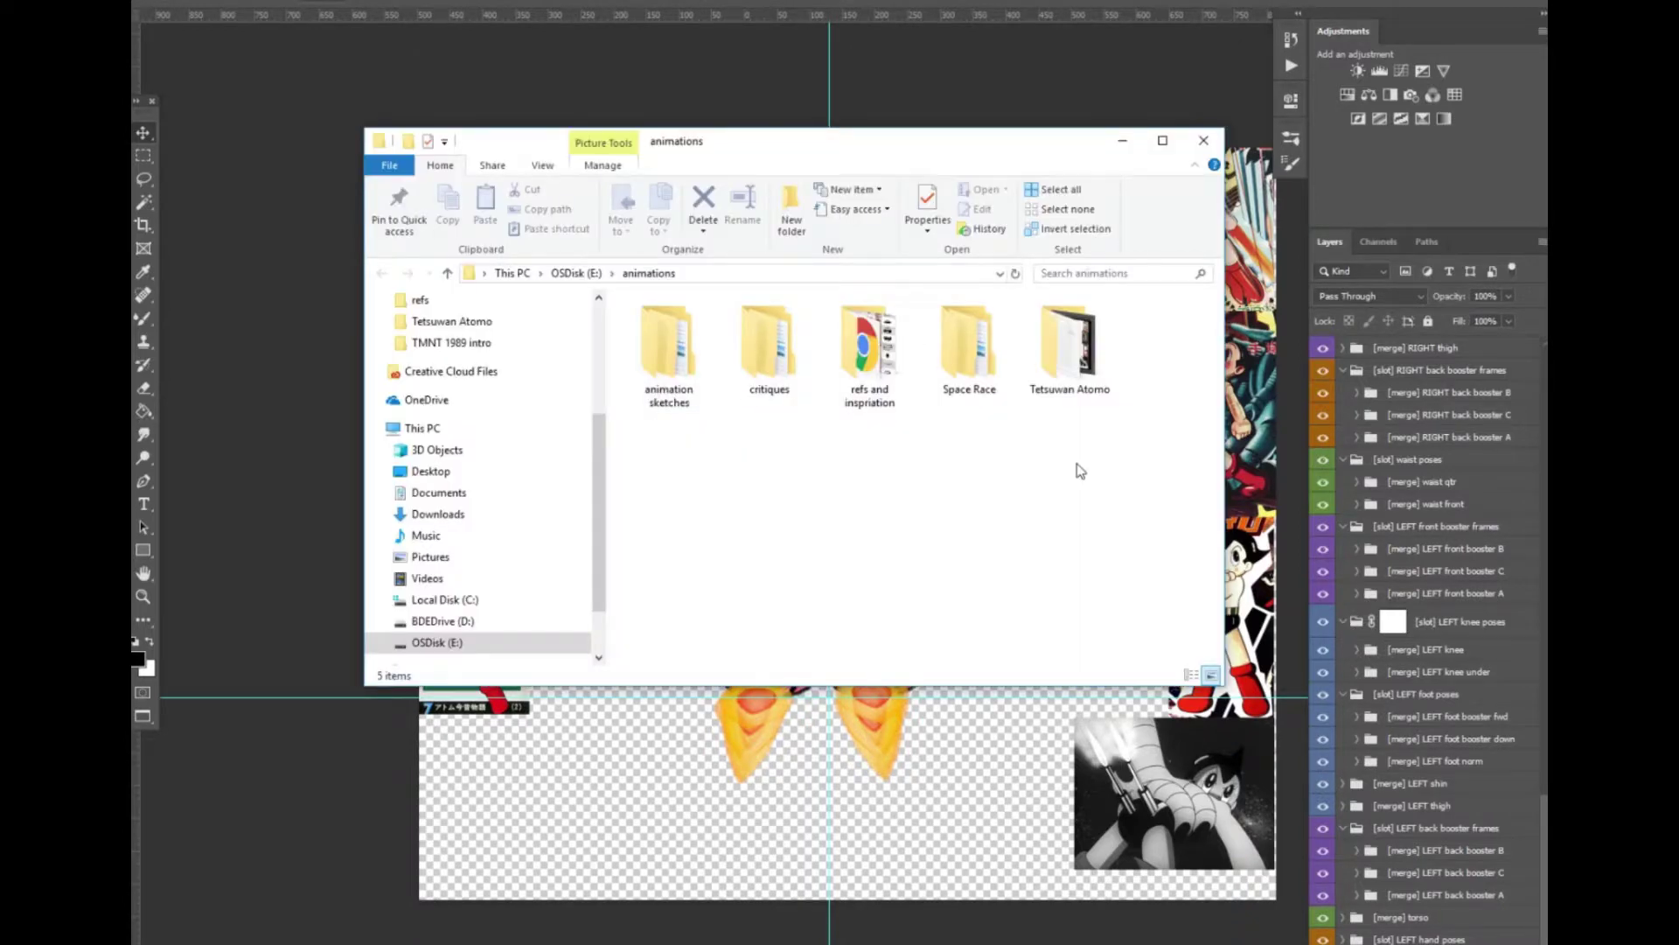
# Switch to File Explorer and open the images folder inside Tetsuwan Atomo
pyautogui.doubleClick(1078, 351)
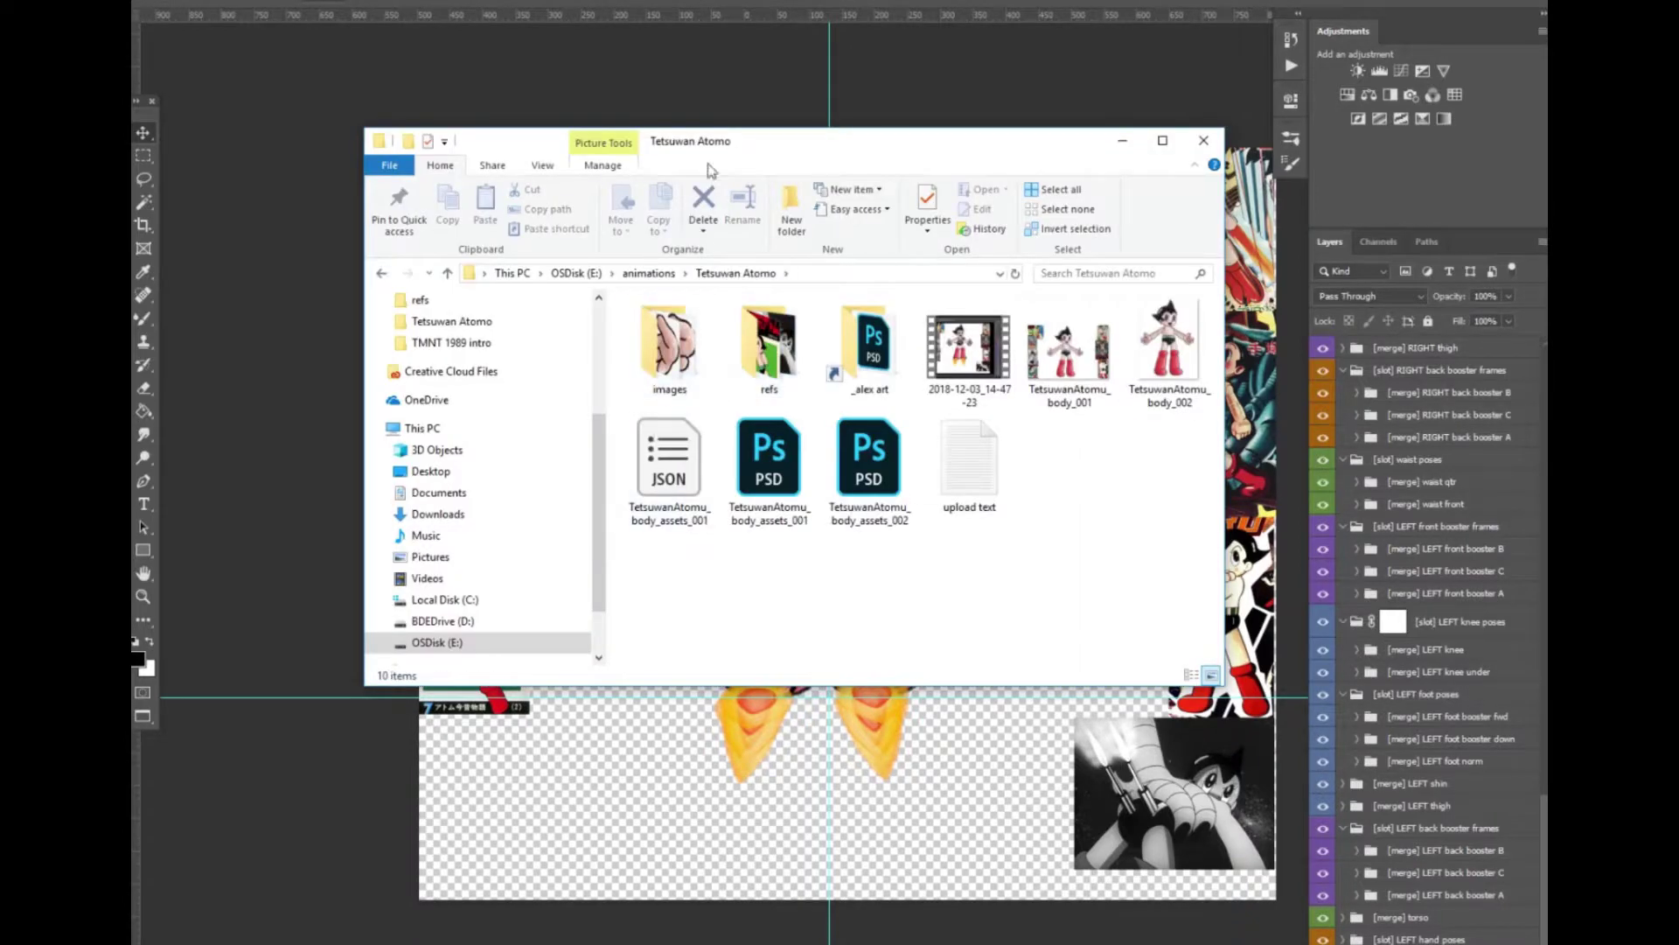
pyautogui.moveTo(1001, 143); pyautogui.dragTo(835, 372)
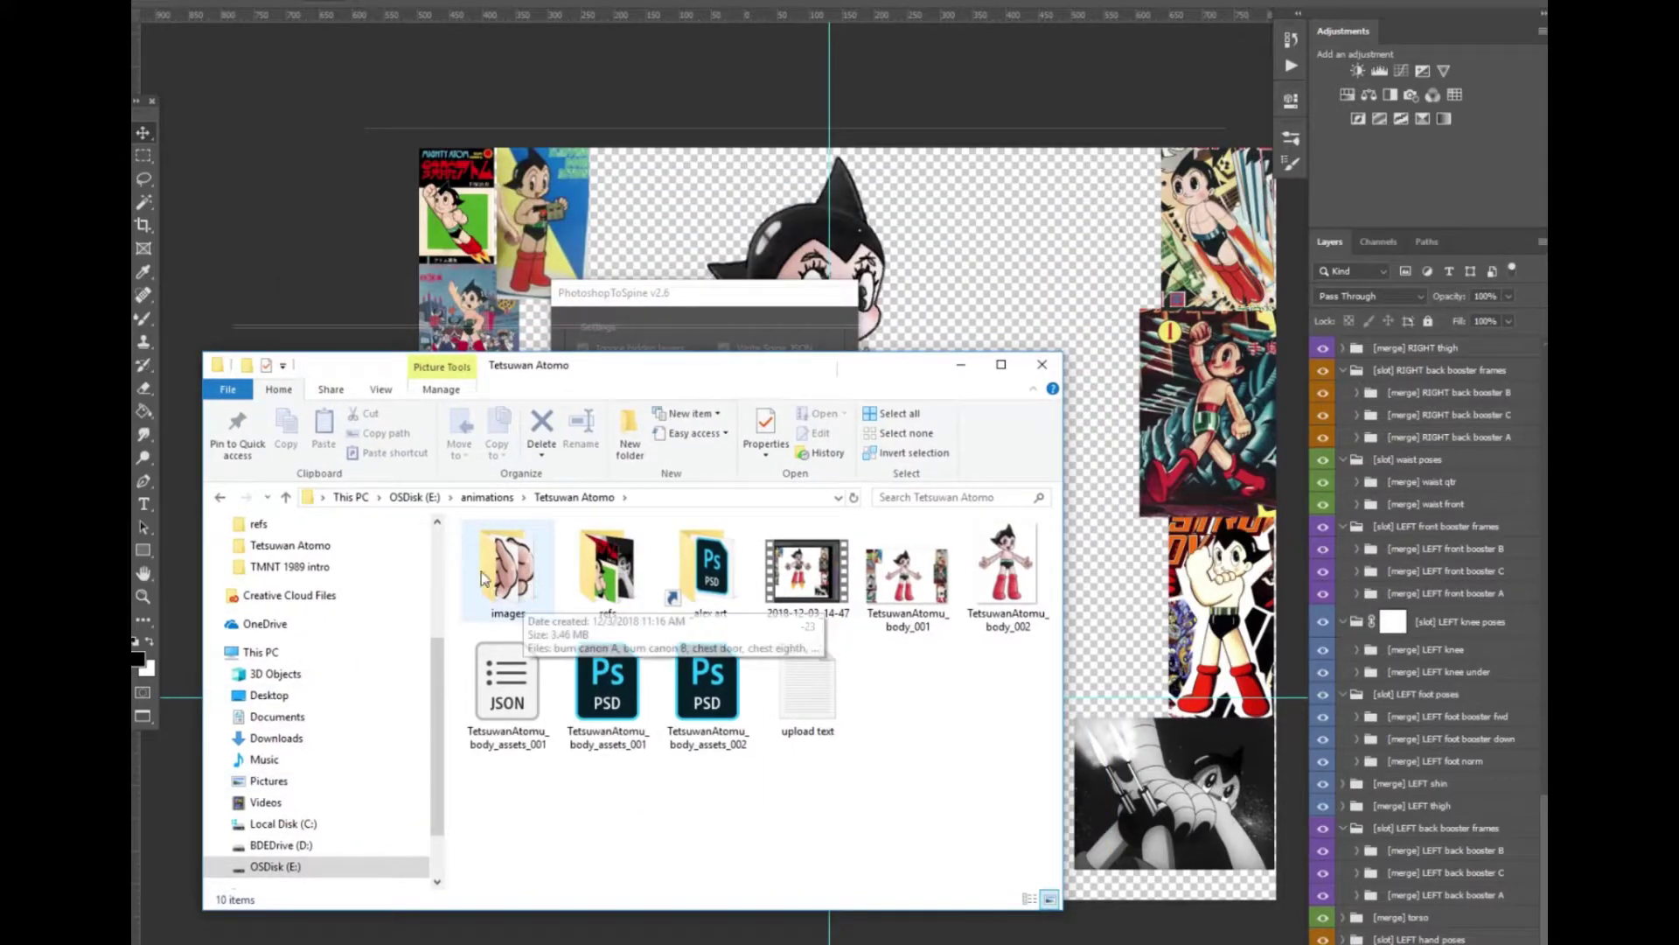
pyautogui.doubleClick(505, 568)
# Look through the exported body part PNGs, from the burn canon and chest door images to the waist poses
pyautogui.scroll(-10, 717, 634)
pyautogui.scroll(-2, 717, 634)
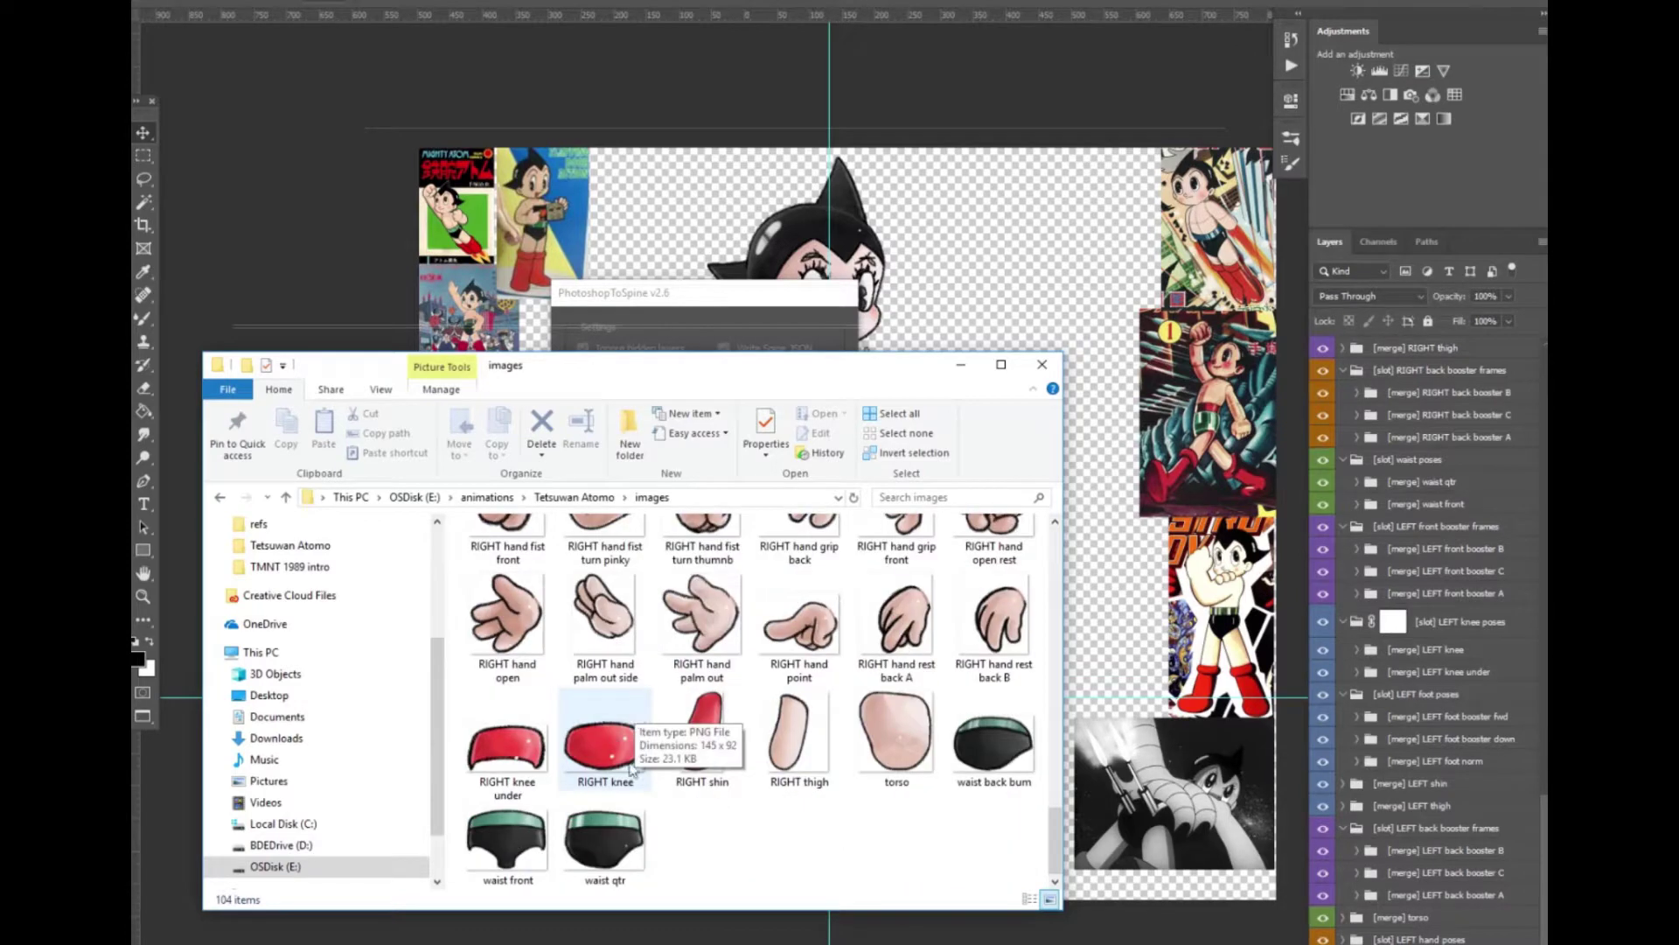
pyautogui.scroll(10, 693, 721)
pyautogui.moveTo(746, 374); pyautogui.dragTo(720, 58)
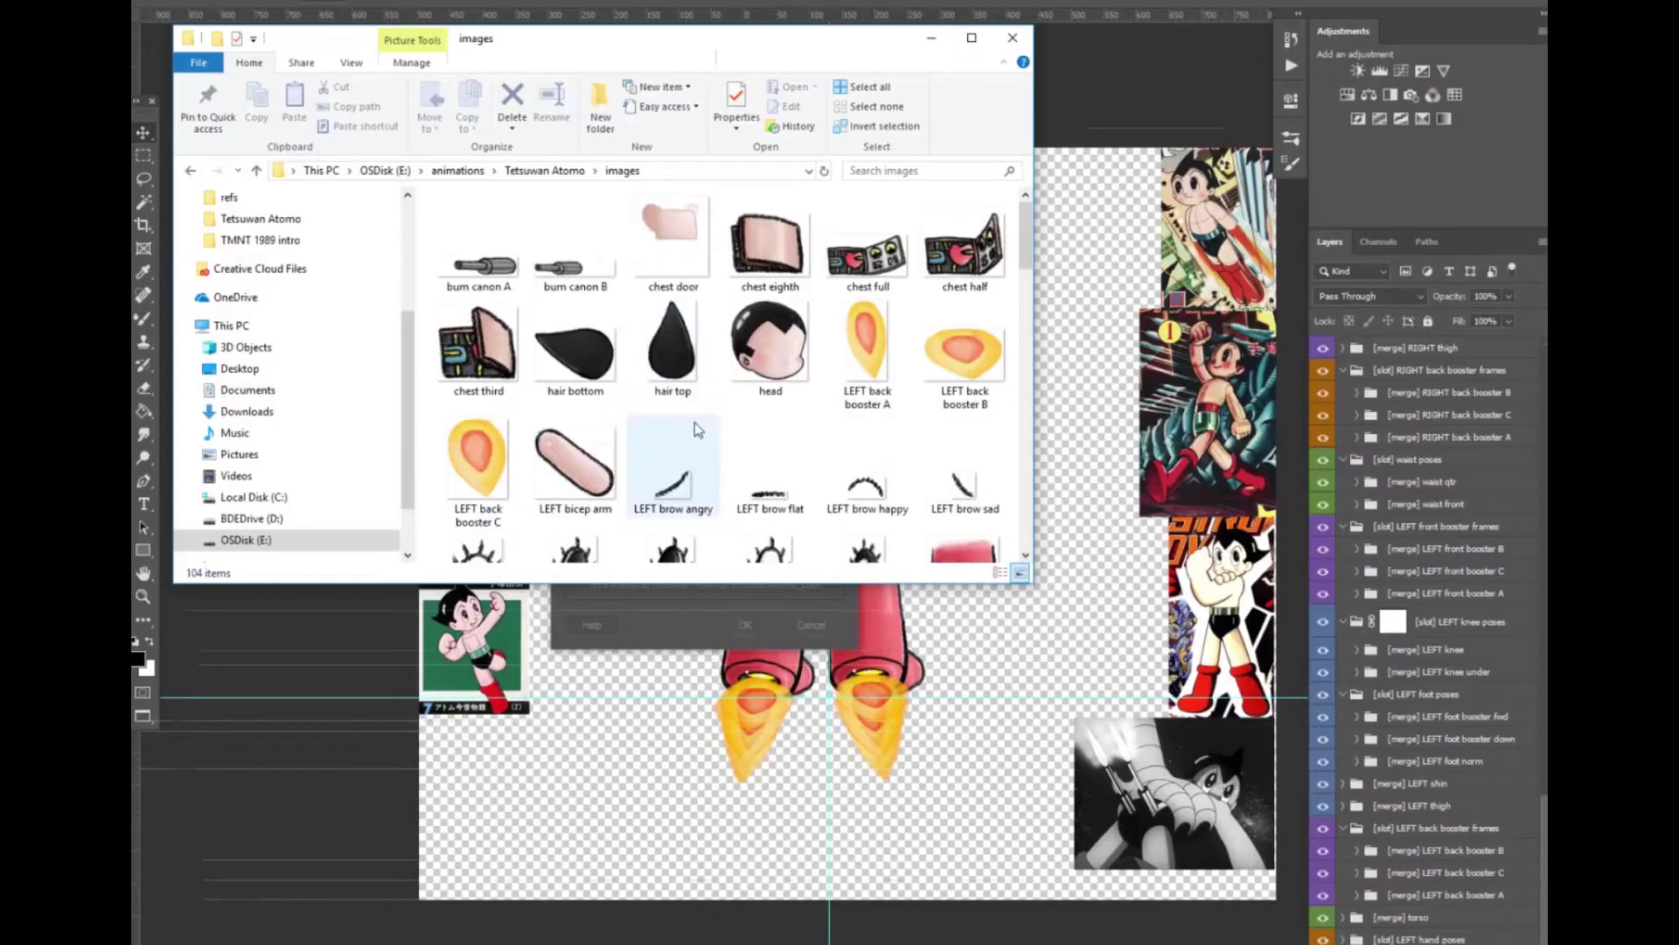
pyautogui.scroll(-5, 697, 429)
pyautogui.scroll(-5, 697, 428)
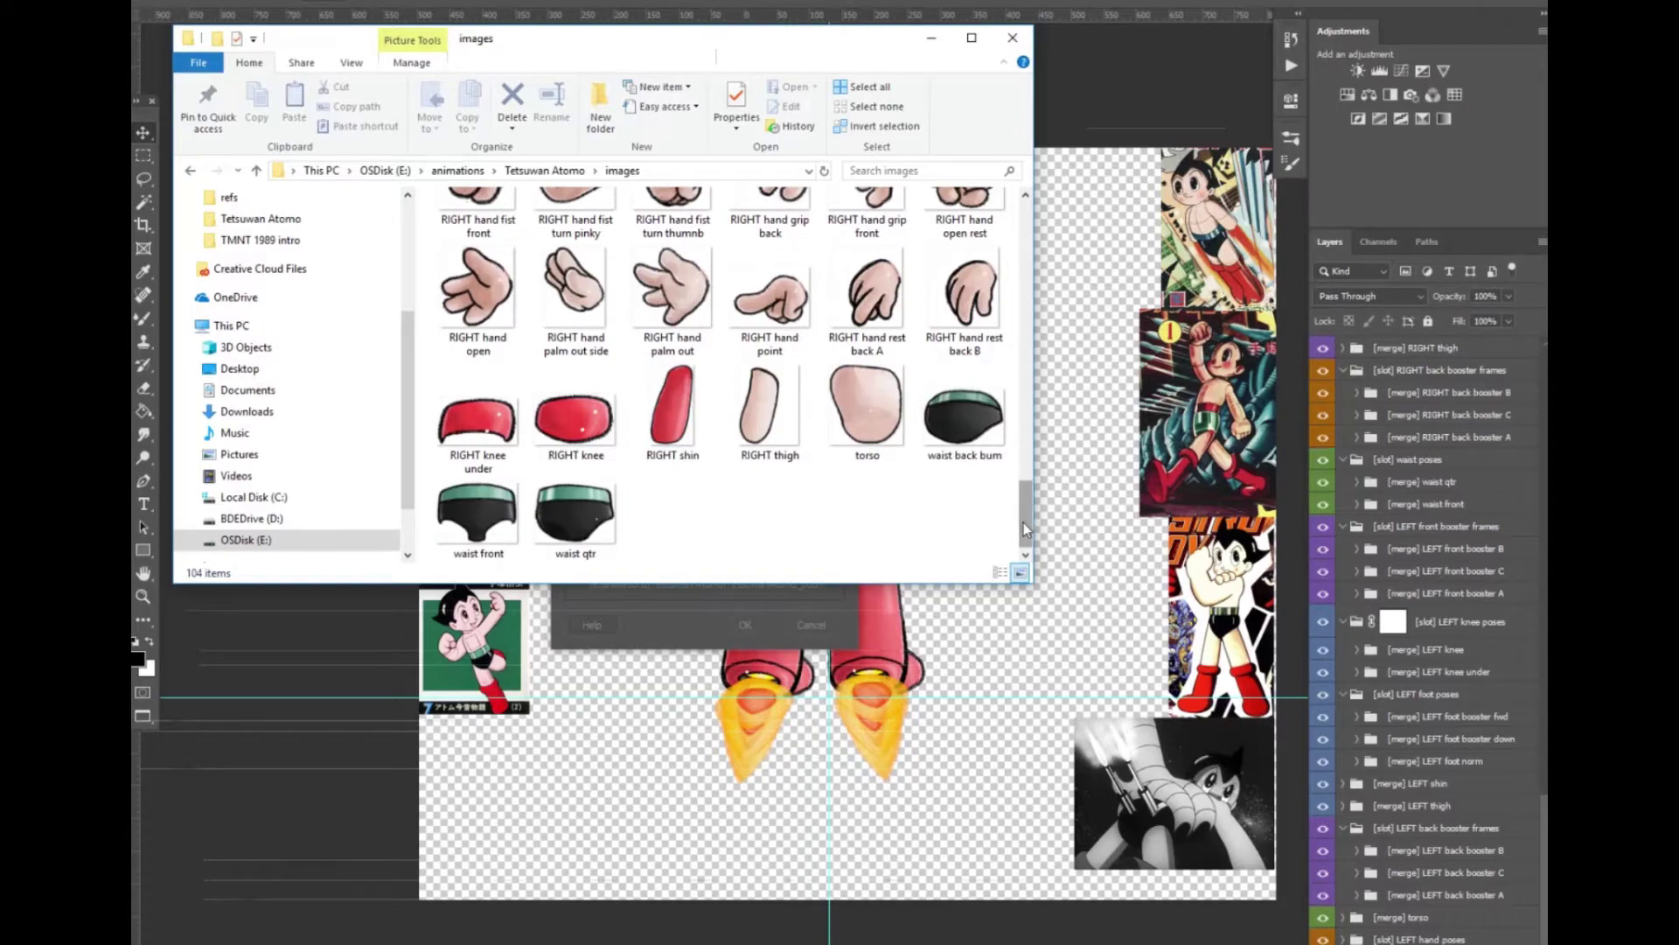
pyautogui.scroll(6, 1026, 527)
pyautogui.scroll(-5, 1026, 522)
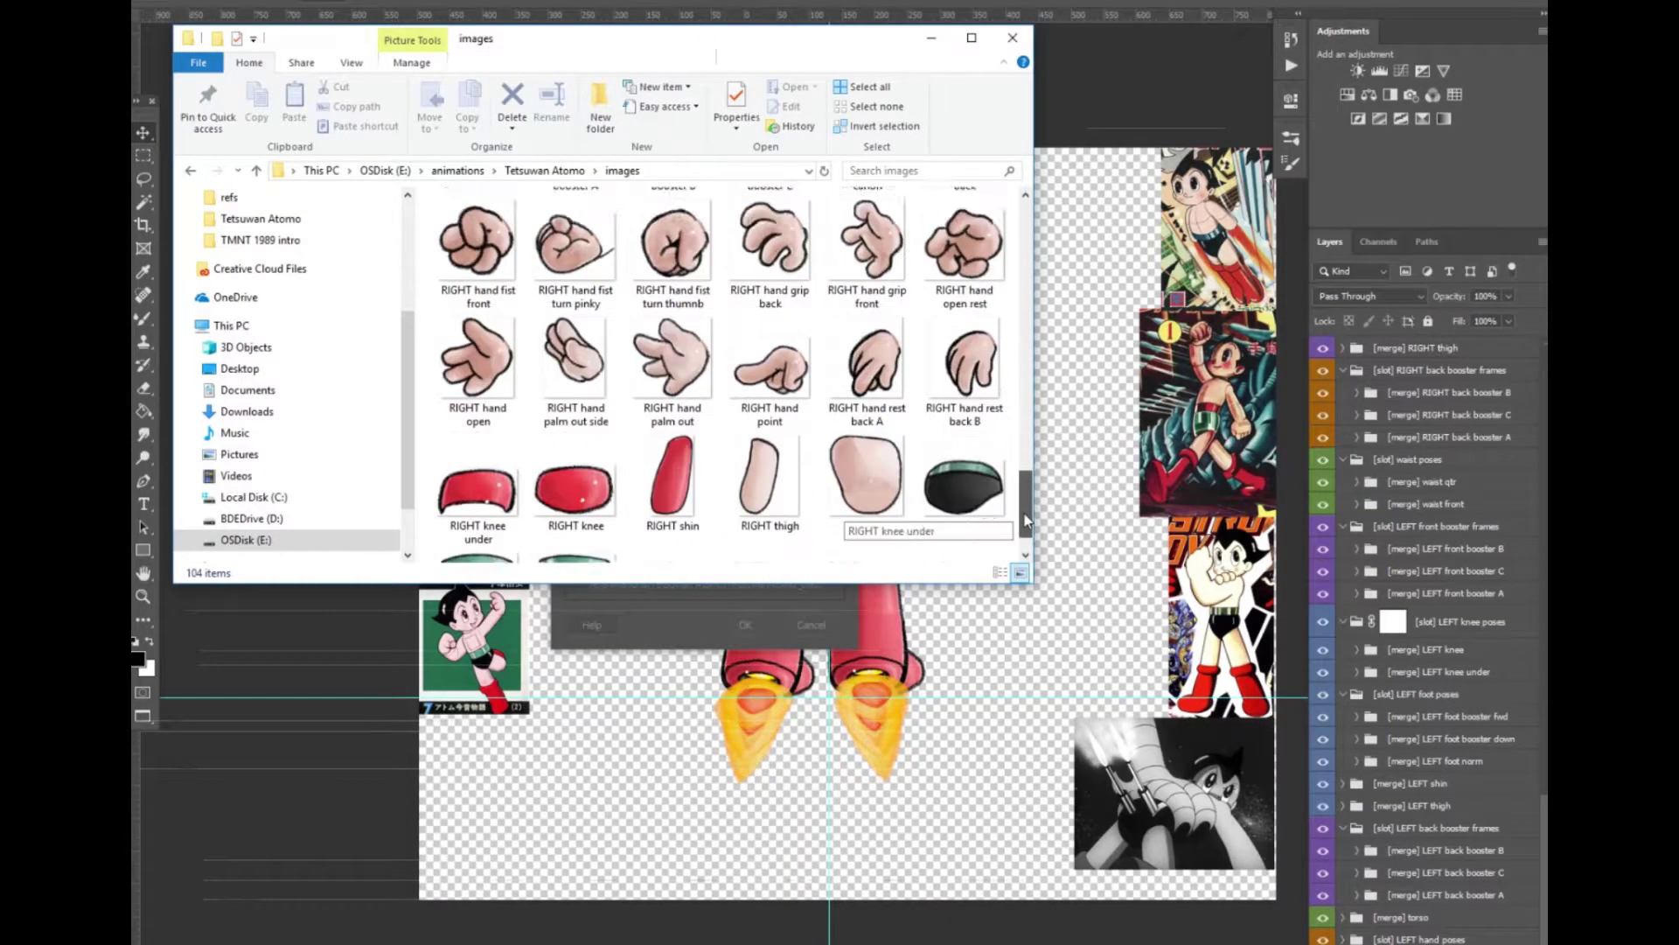
pyautogui.moveTo(1027, 522); pyautogui.dragTo(1025, 313)
pyautogui.scroll(-5, 741, 533)
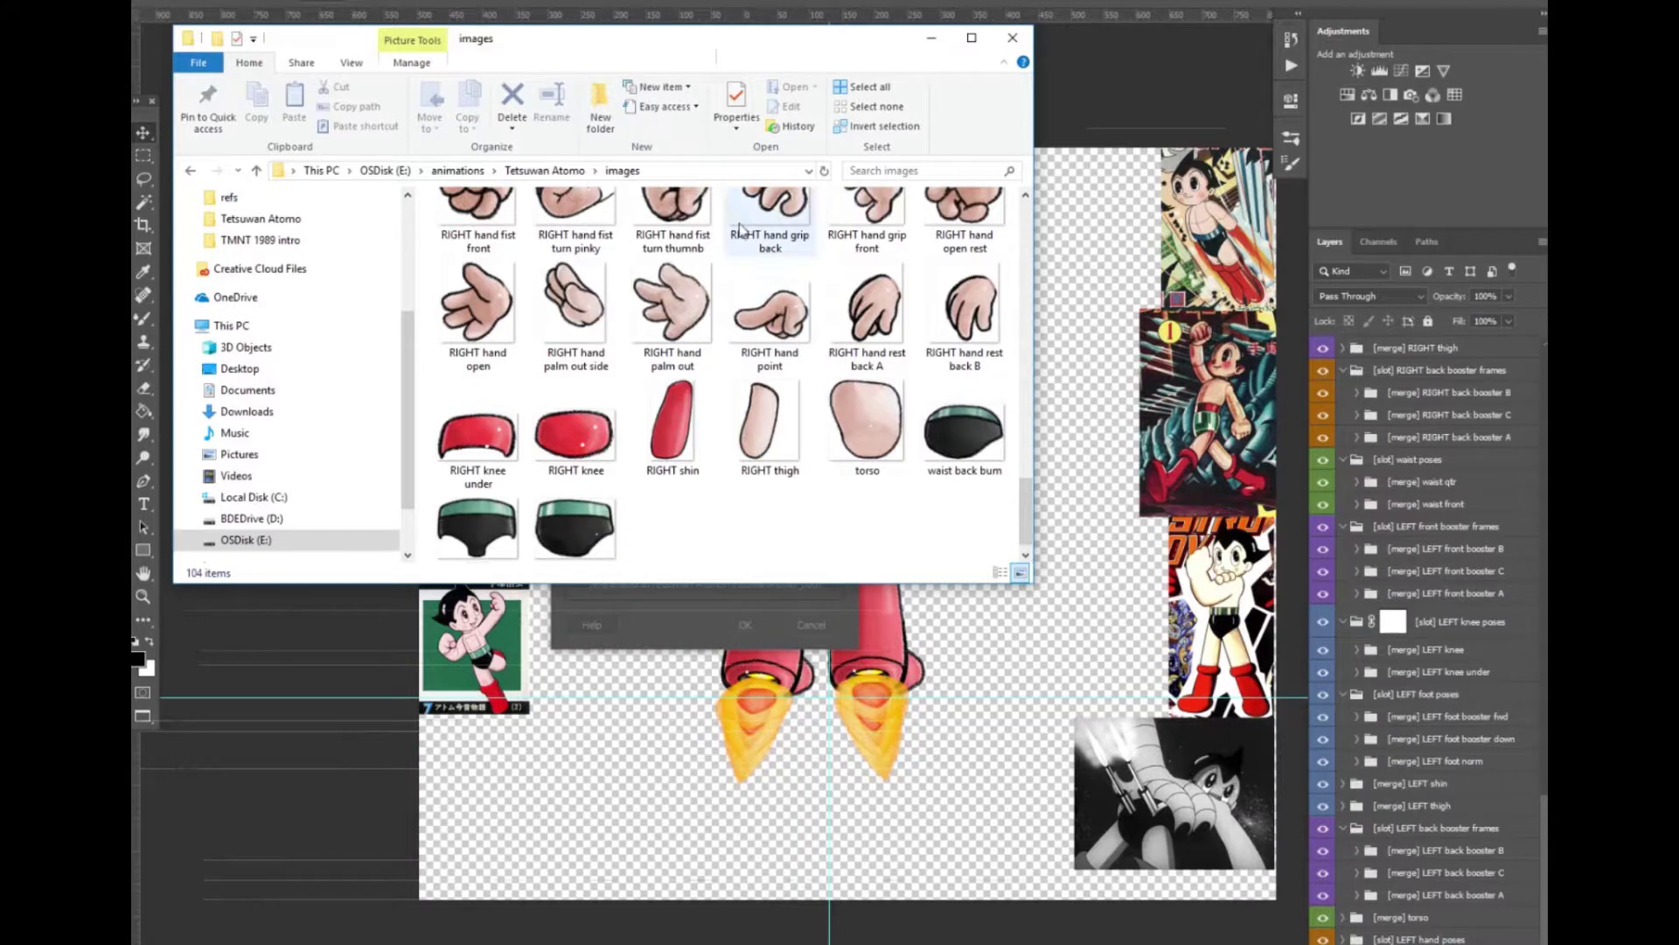
pyautogui.moveTo(769, 45); pyautogui.dragTo(910, 650)
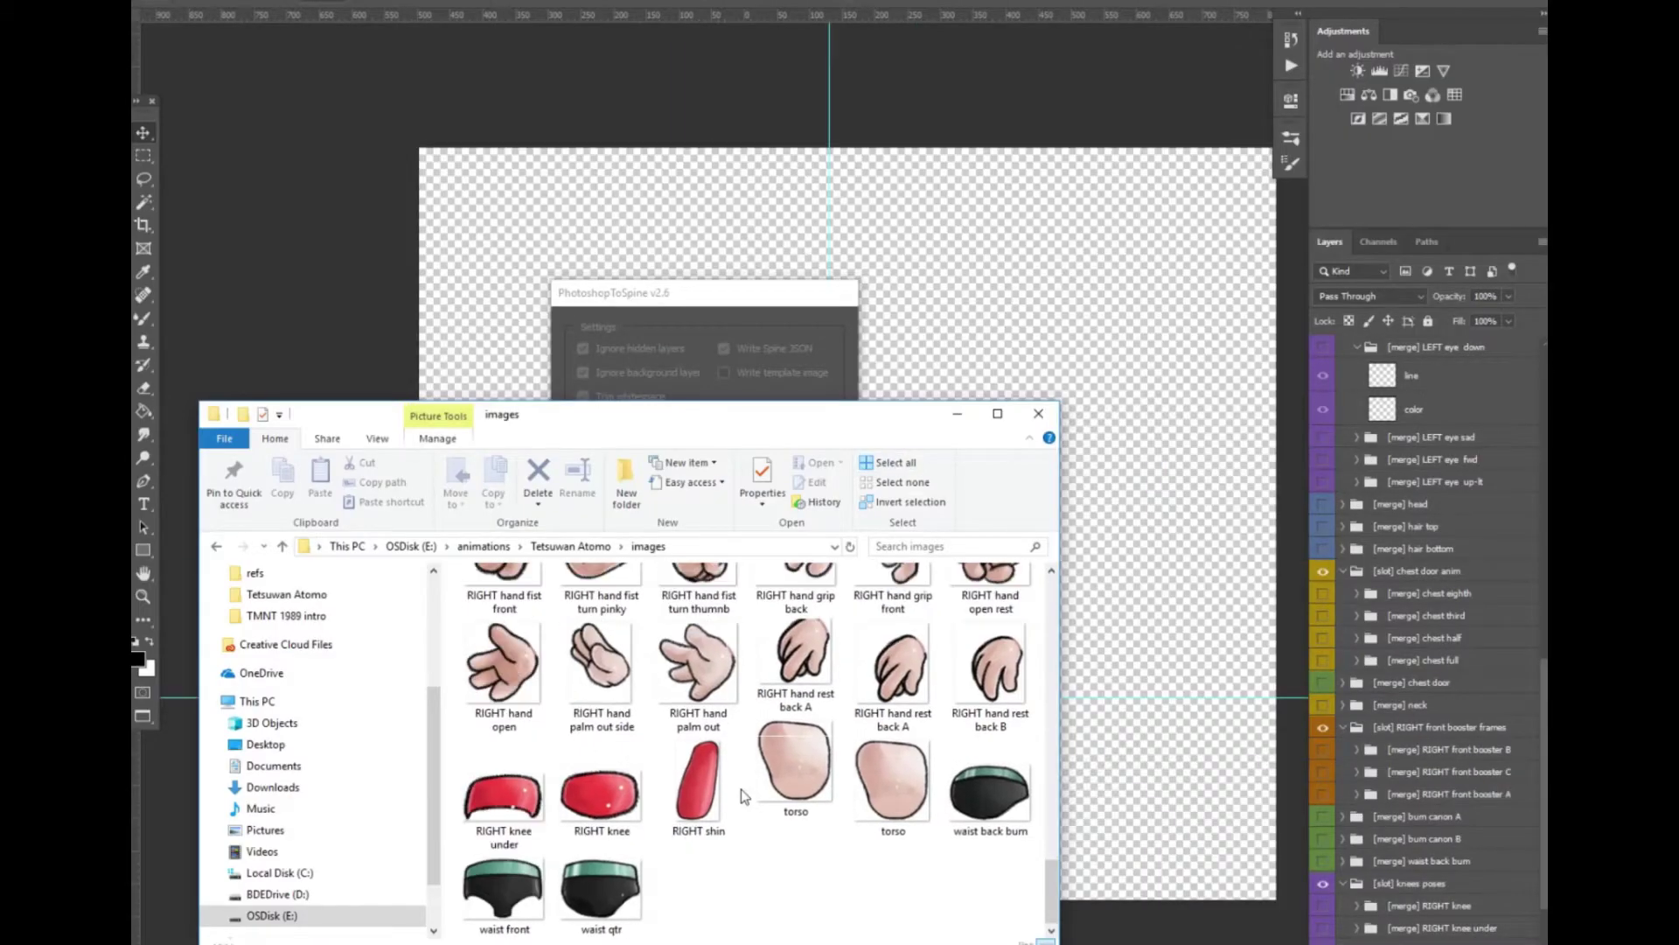
pyautogui.moveTo(748, 413); pyautogui.dragTo(783, 214)
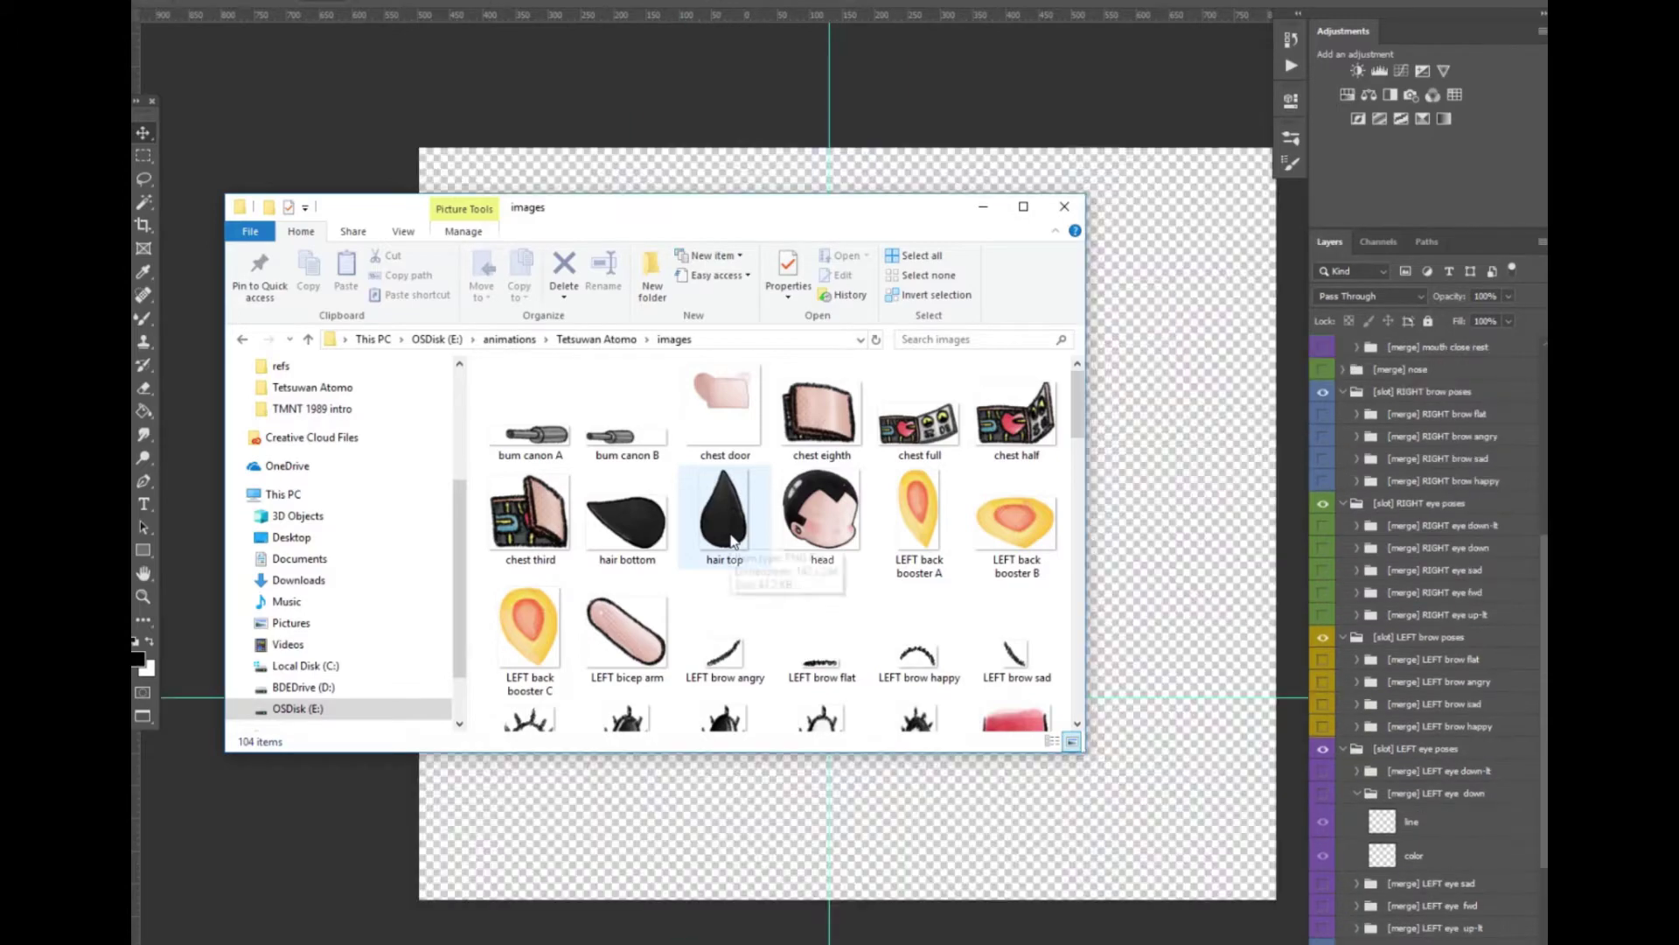
# Review the images folder again after the export, checking the right hand, eye, foot and booster pieces
pyautogui.scroll(-10, 733, 539)
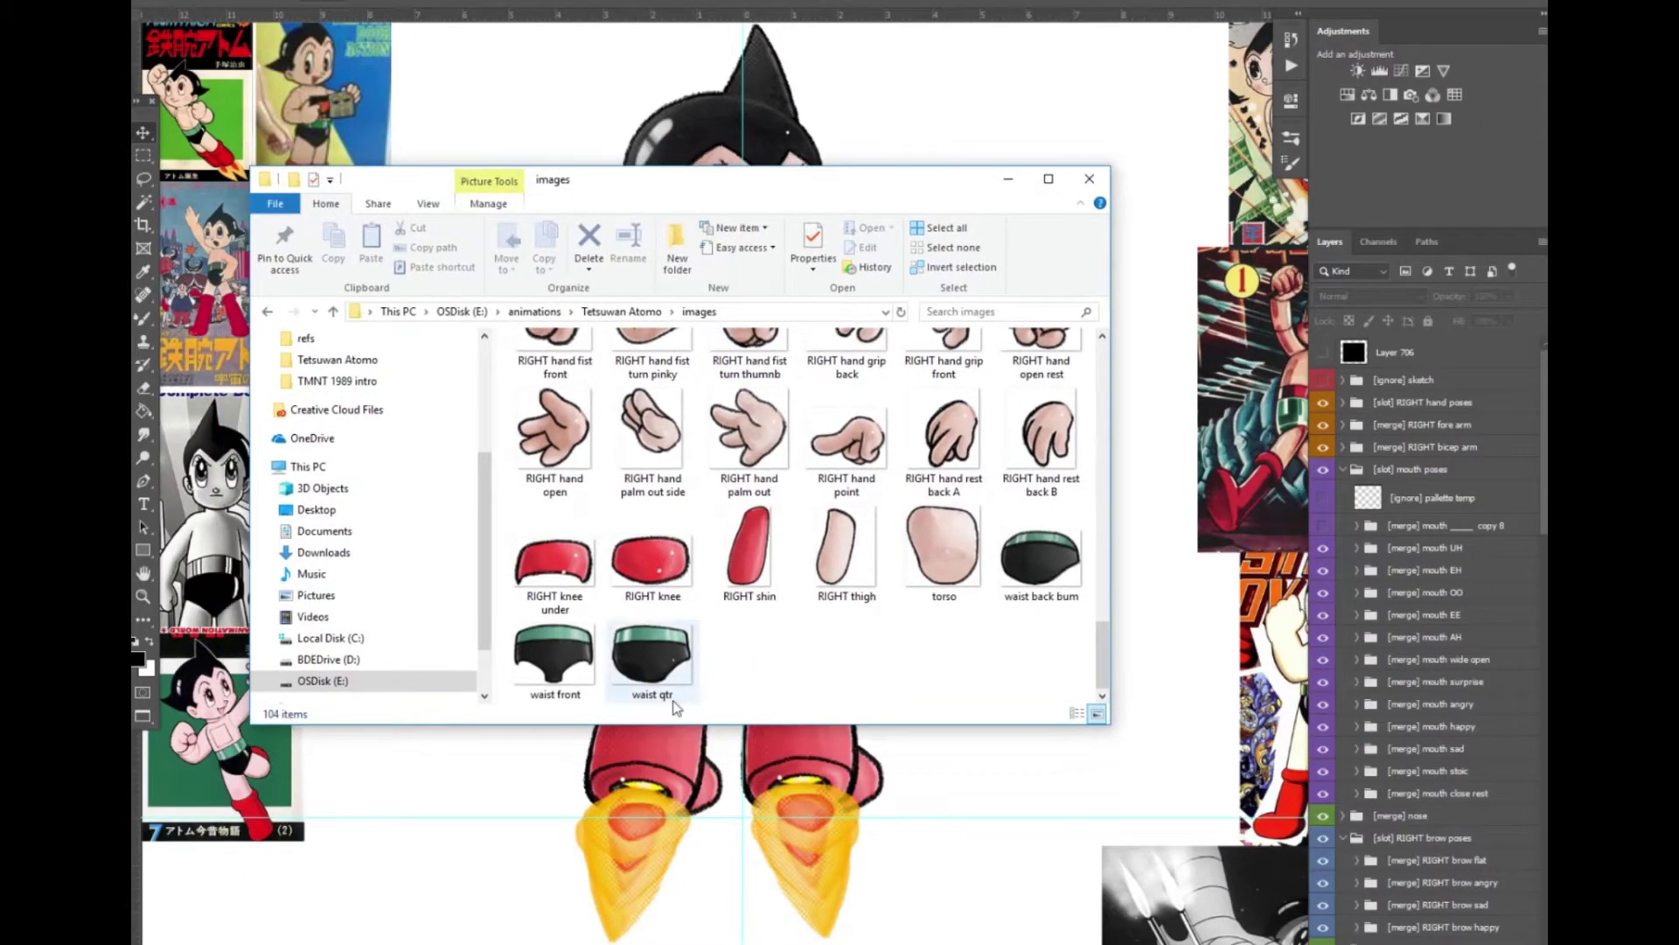
pyautogui.scroll(5, 810, 610)
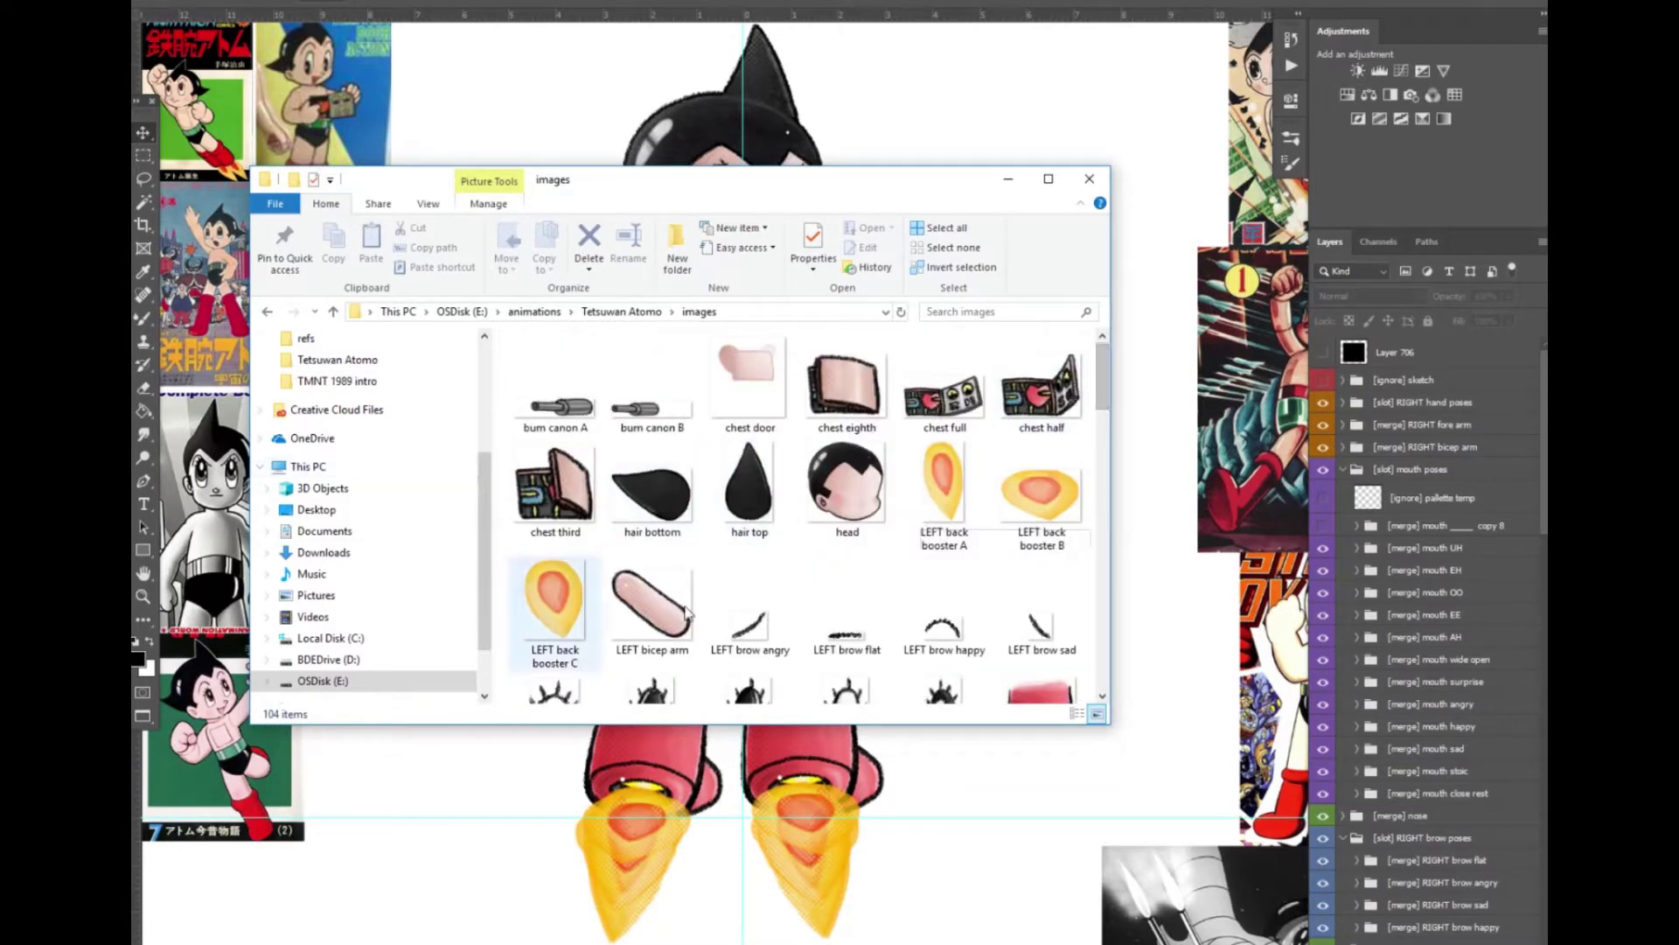
pyautogui.moveTo(1104, 384); pyautogui.dragTo(1118, 673)
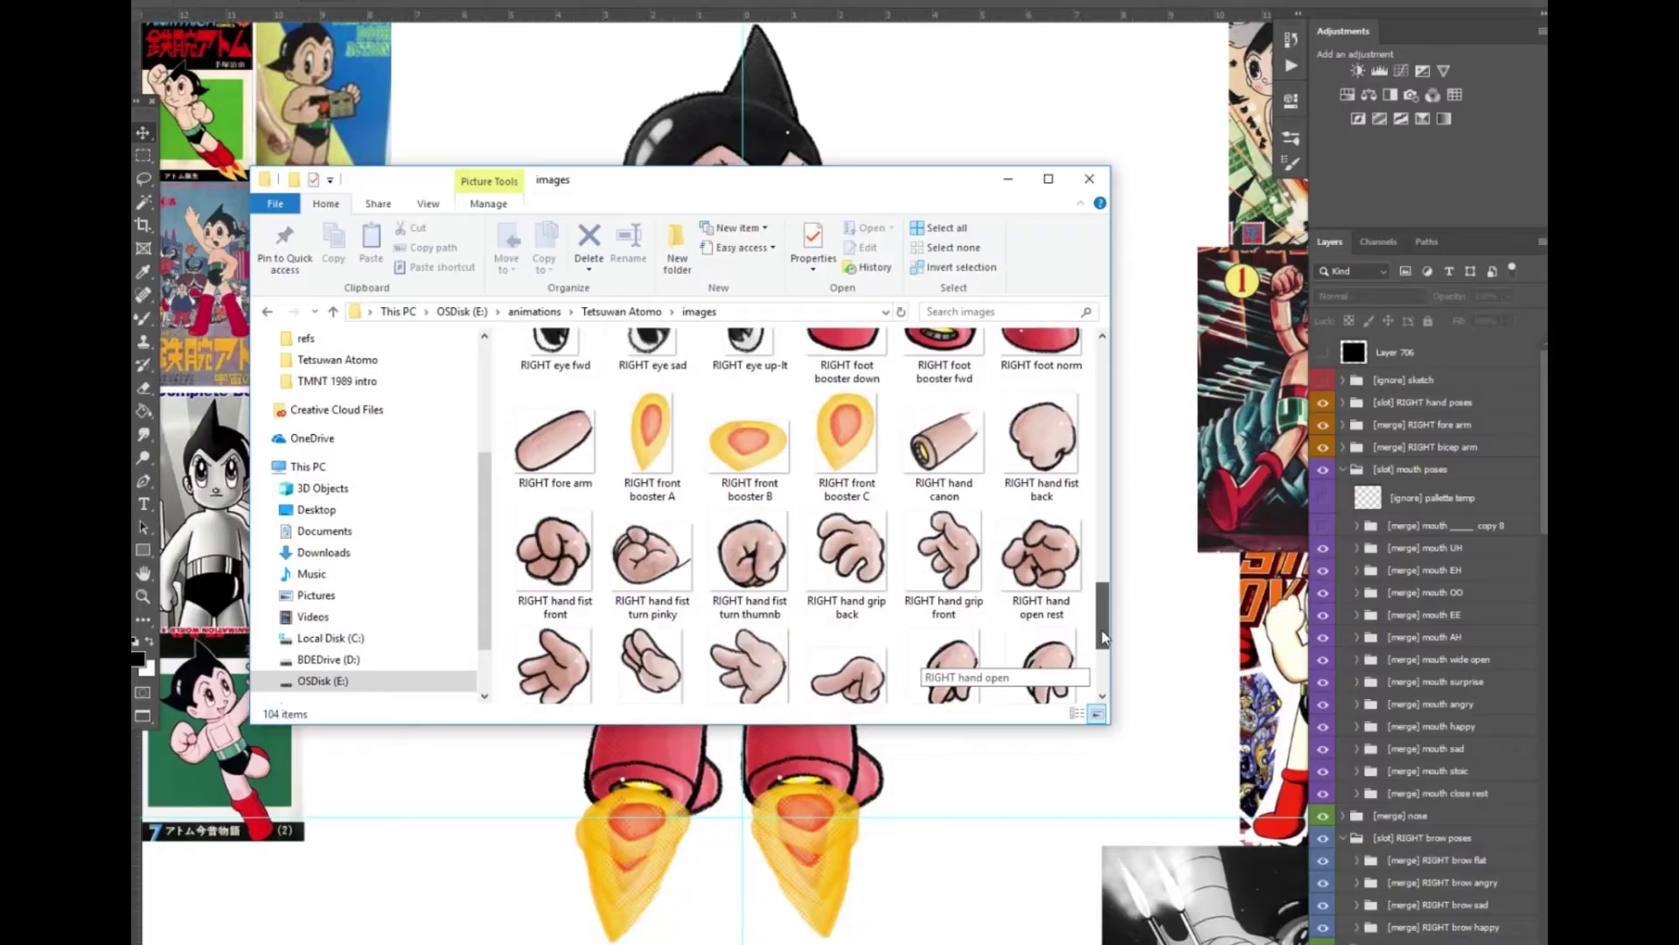
pyautogui.moveTo(1107, 612)
pyautogui.mouseDown()
pyautogui.moveTo(1106, 577)
pyautogui.moveTo(1104, 630)
pyautogui.mouseUp()
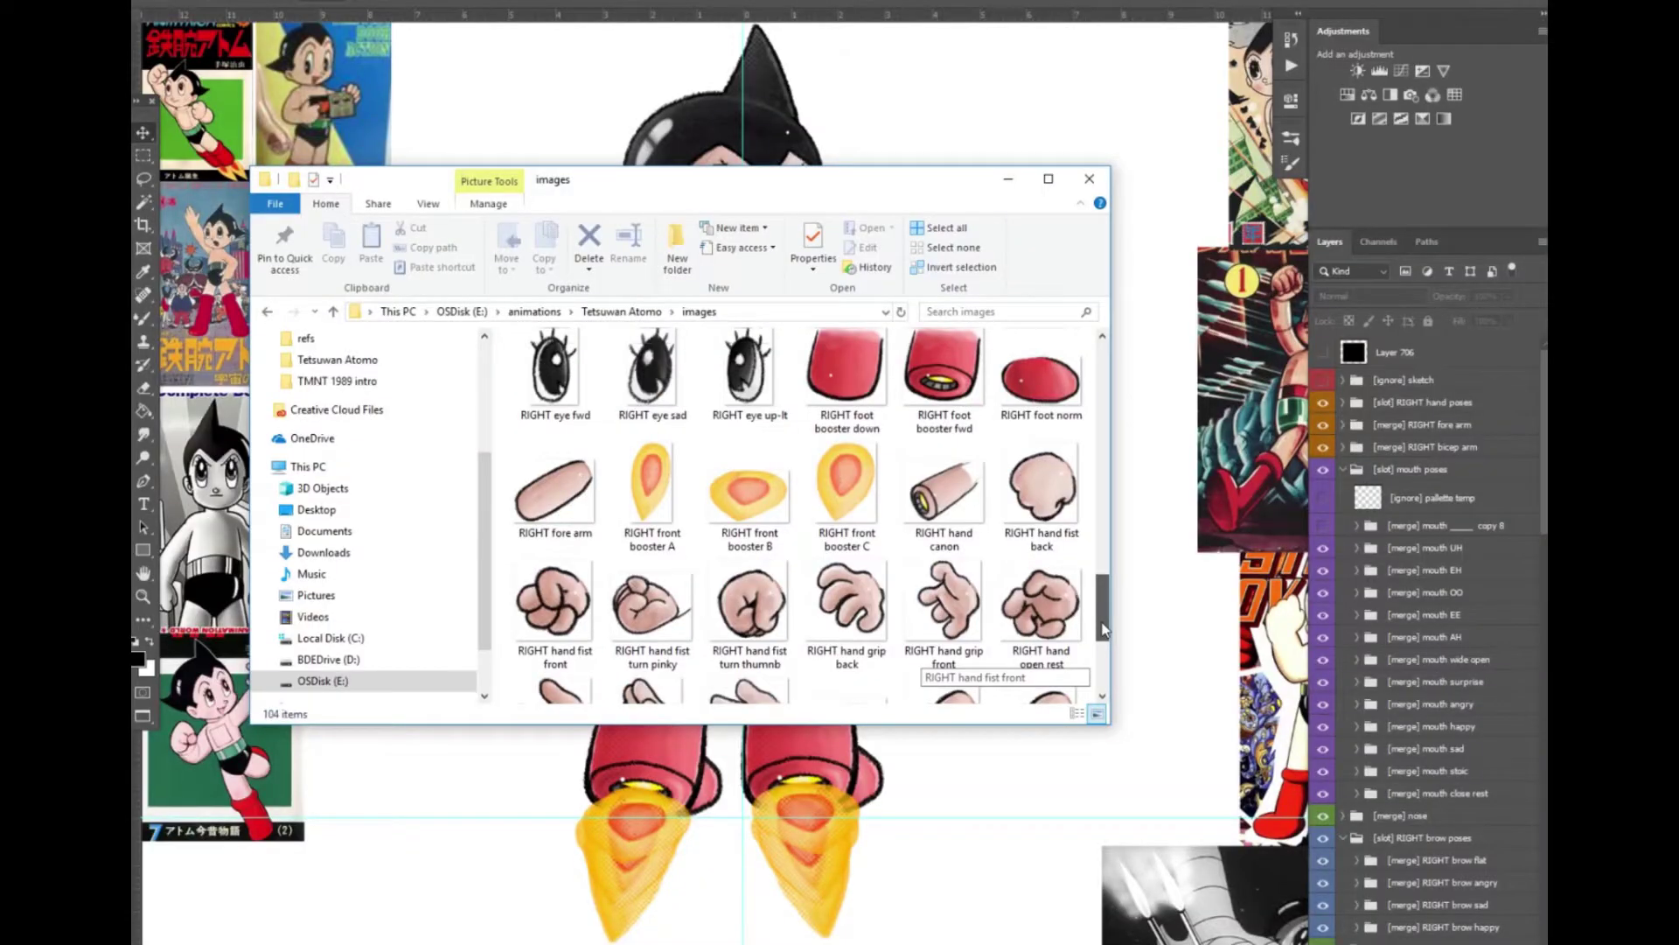
pyautogui.moveTo(1104, 629); pyautogui.dragTo(1101, 617)
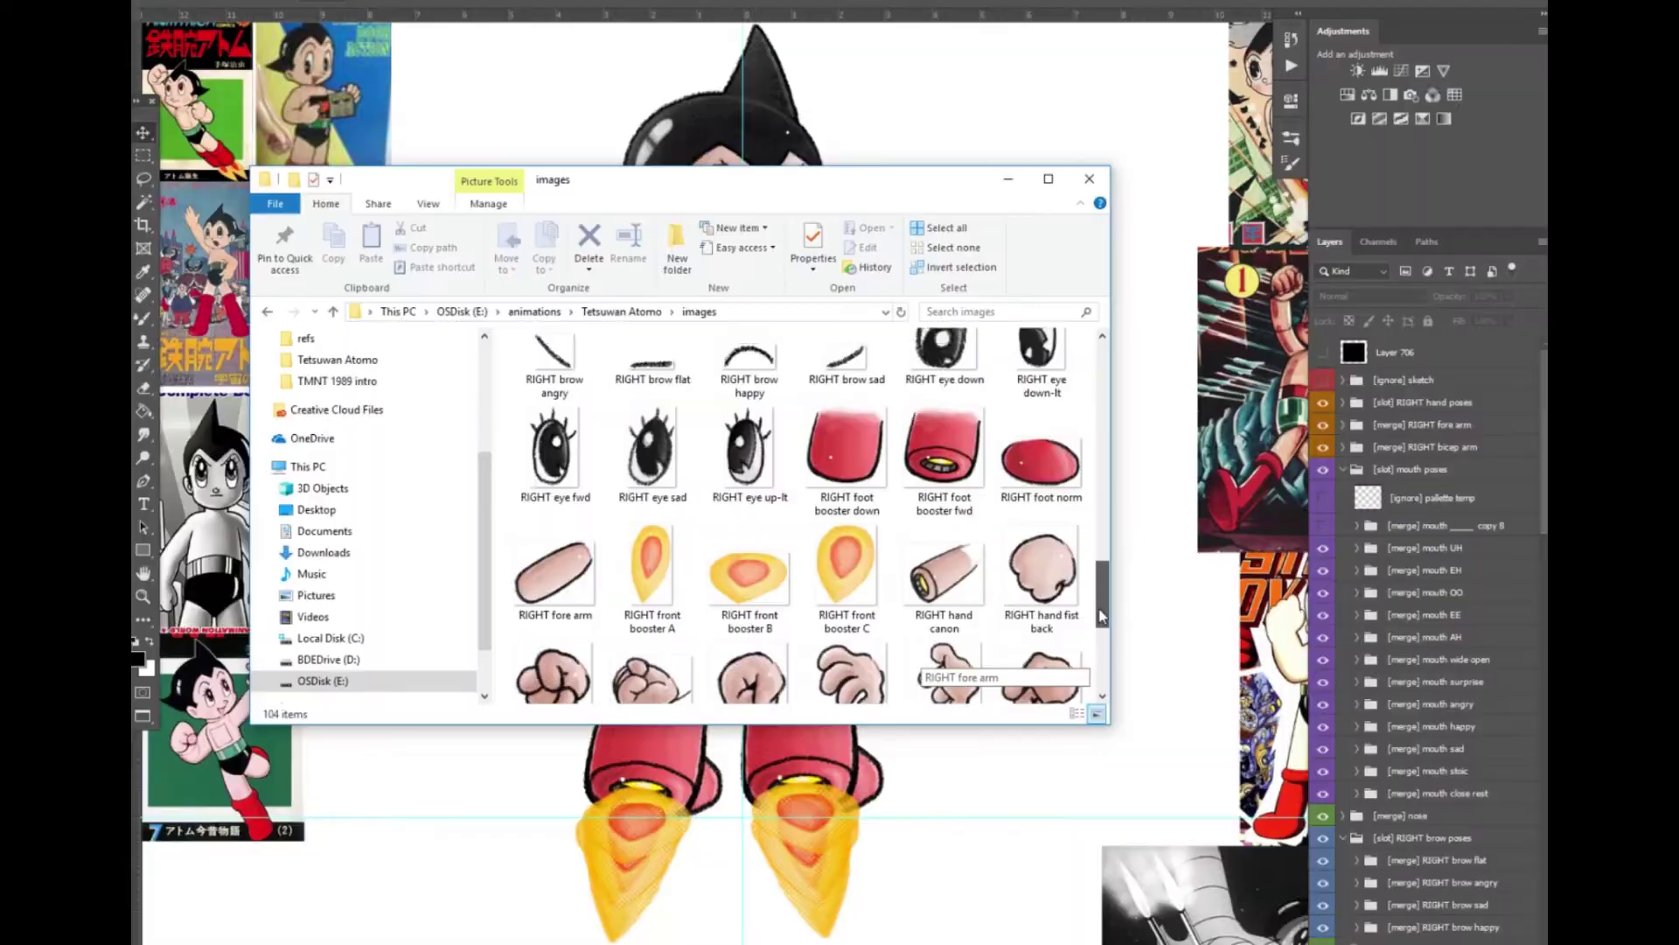
pyautogui.moveTo(1101, 617); pyautogui.dragTo(1101, 366)
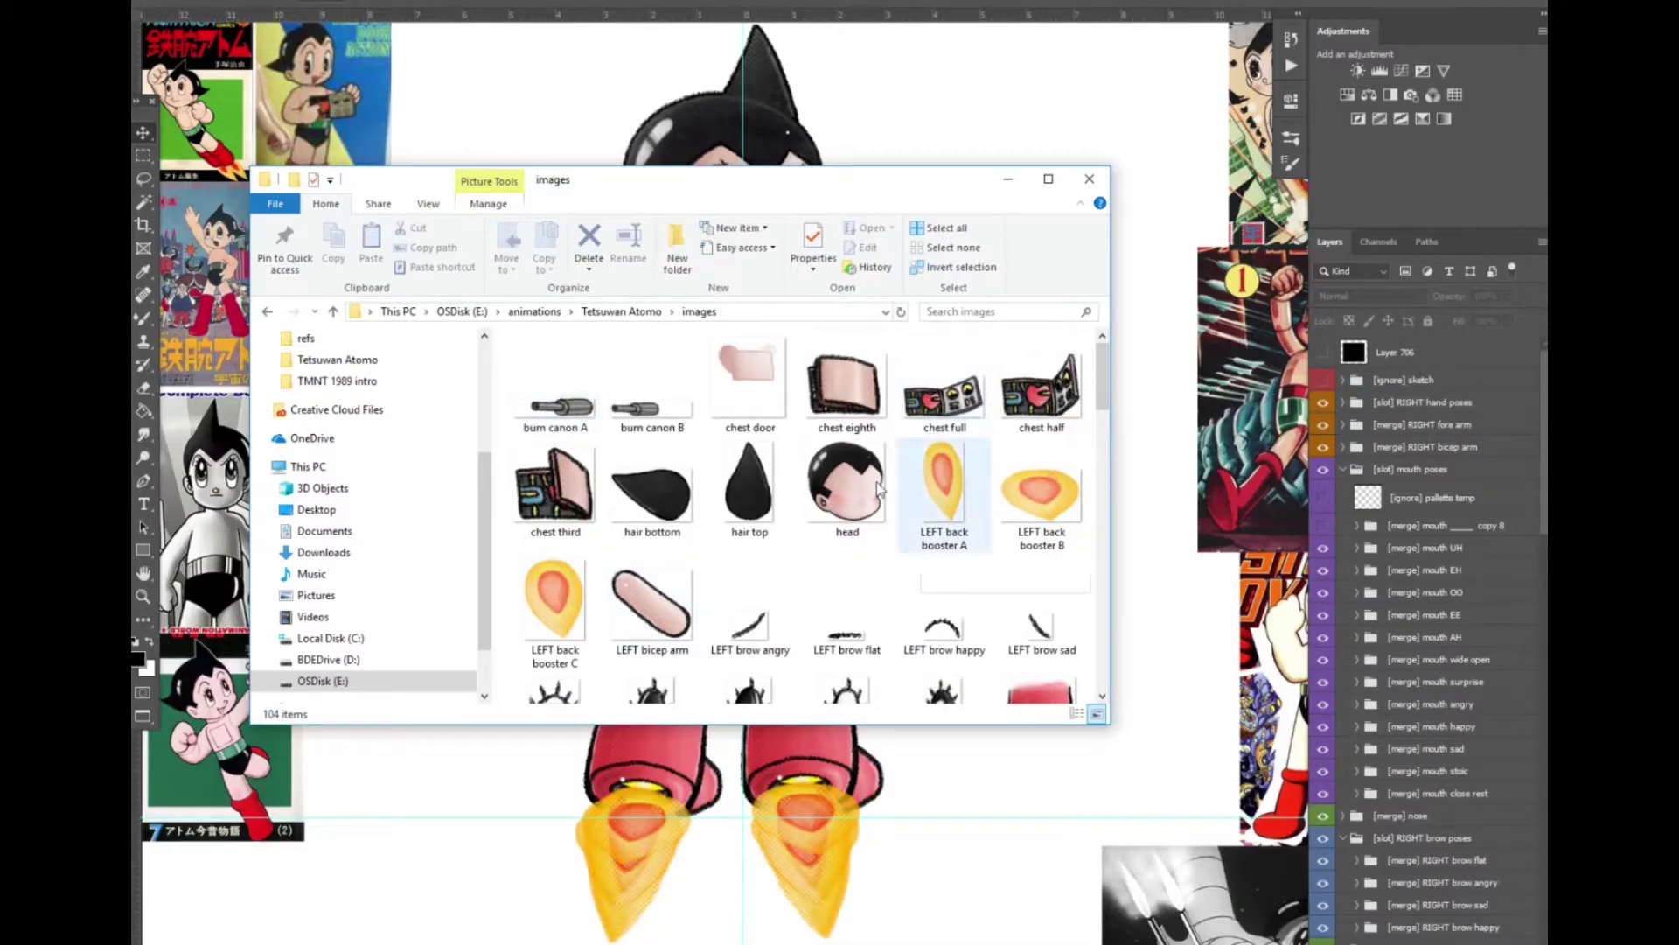
pyautogui.scroll(-5, 669, 411)
# Go back up to the Tetsuwan Atomo folder and locate the TetsuwanAtomu_body_assets_001 JSON file and the images folder
pyautogui.hotkey('alt', 'Up')
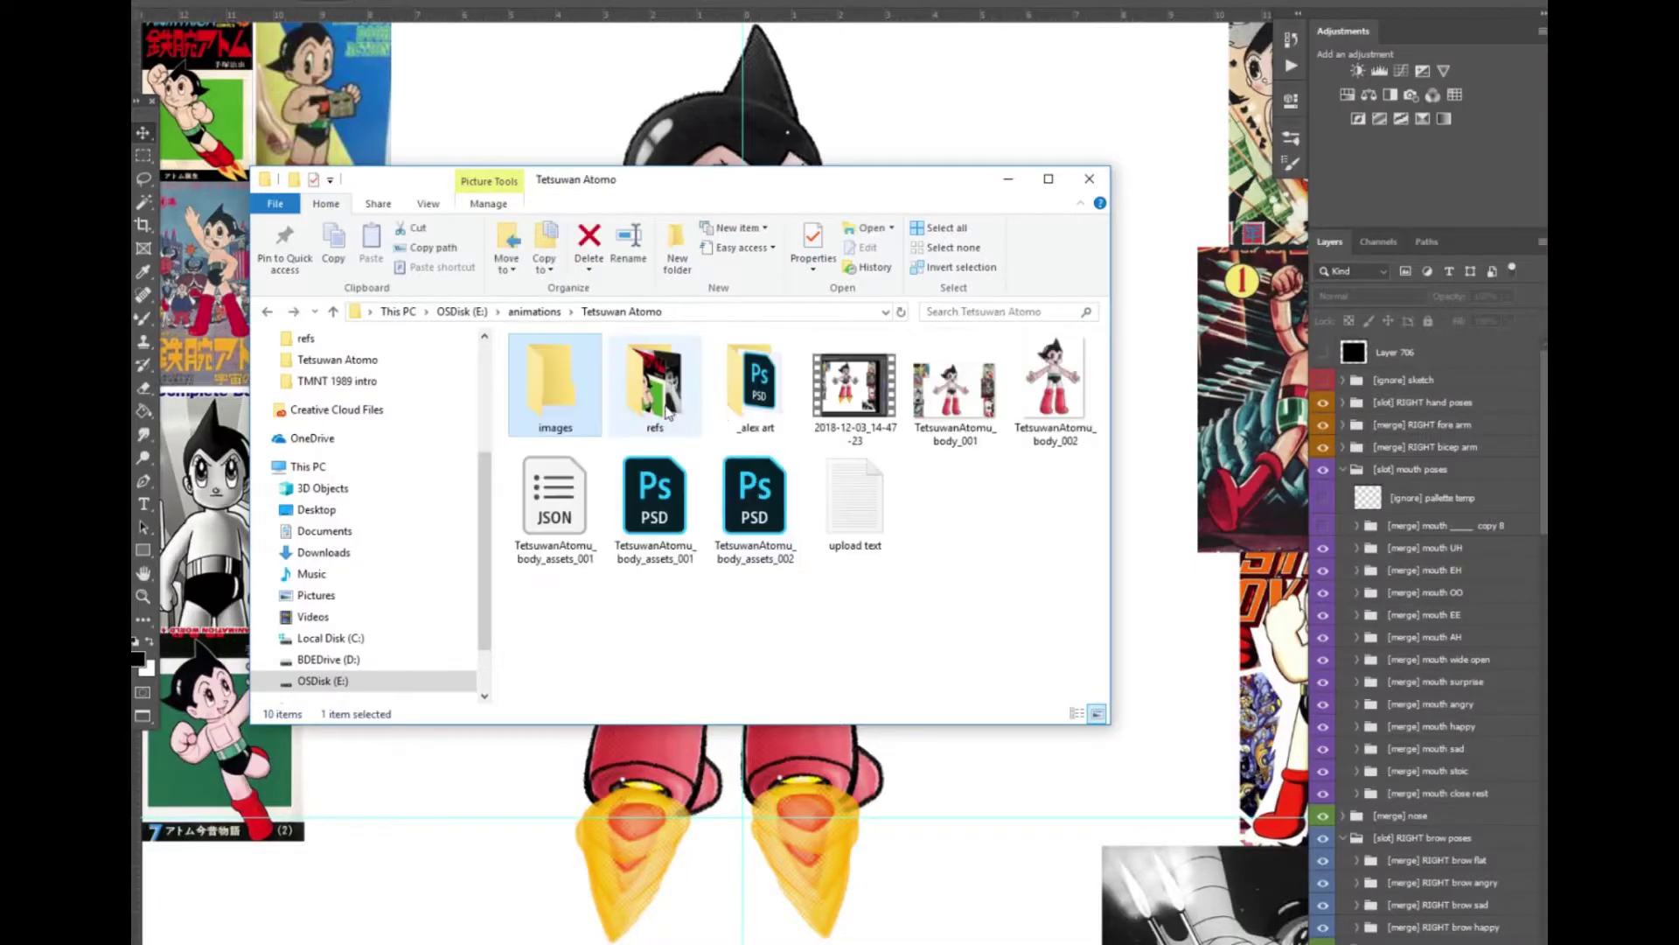
pyautogui.click(539, 499)
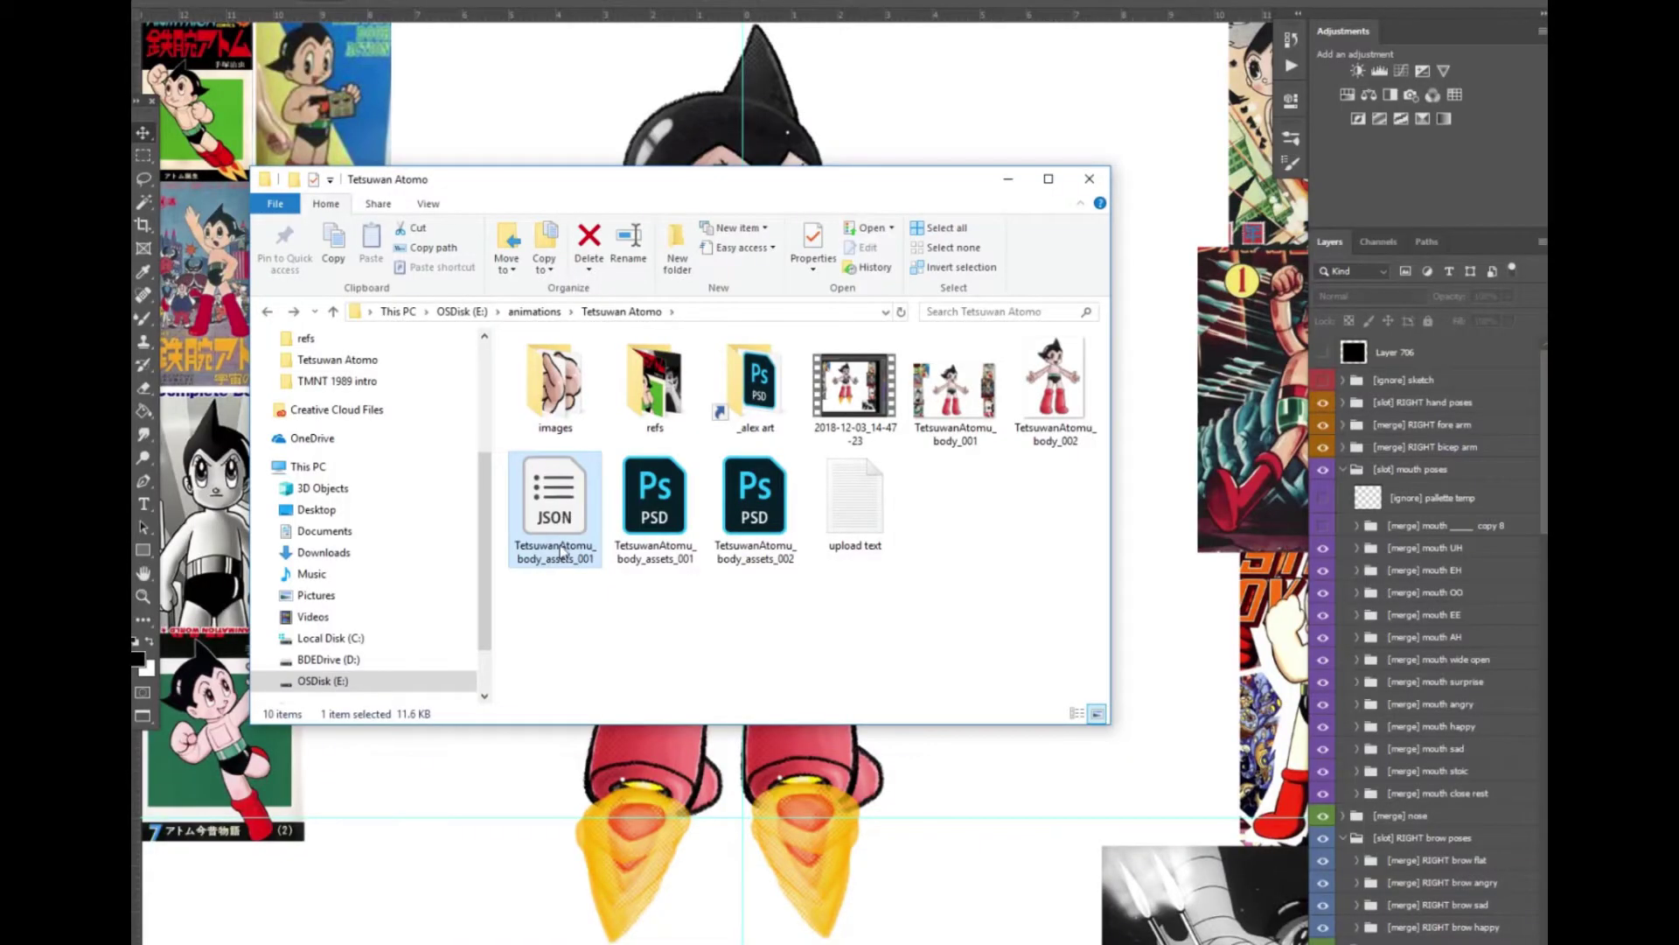
pyautogui.click(563, 423)
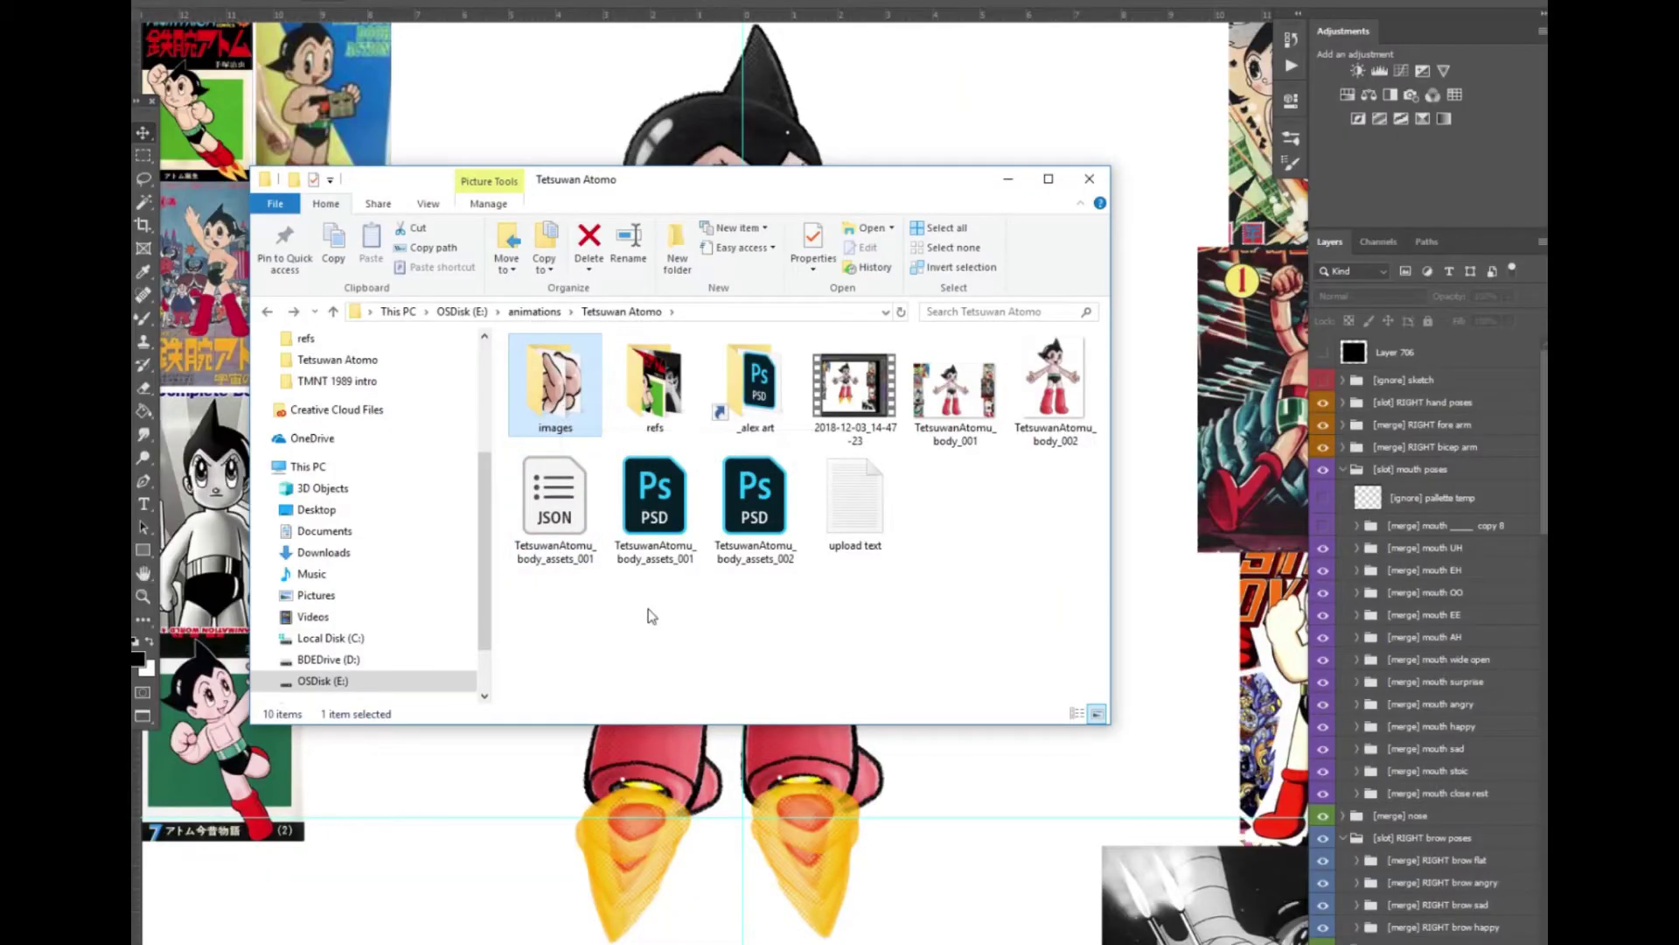
pyautogui.moveTo(724, 182); pyautogui.dragTo(829, 307)
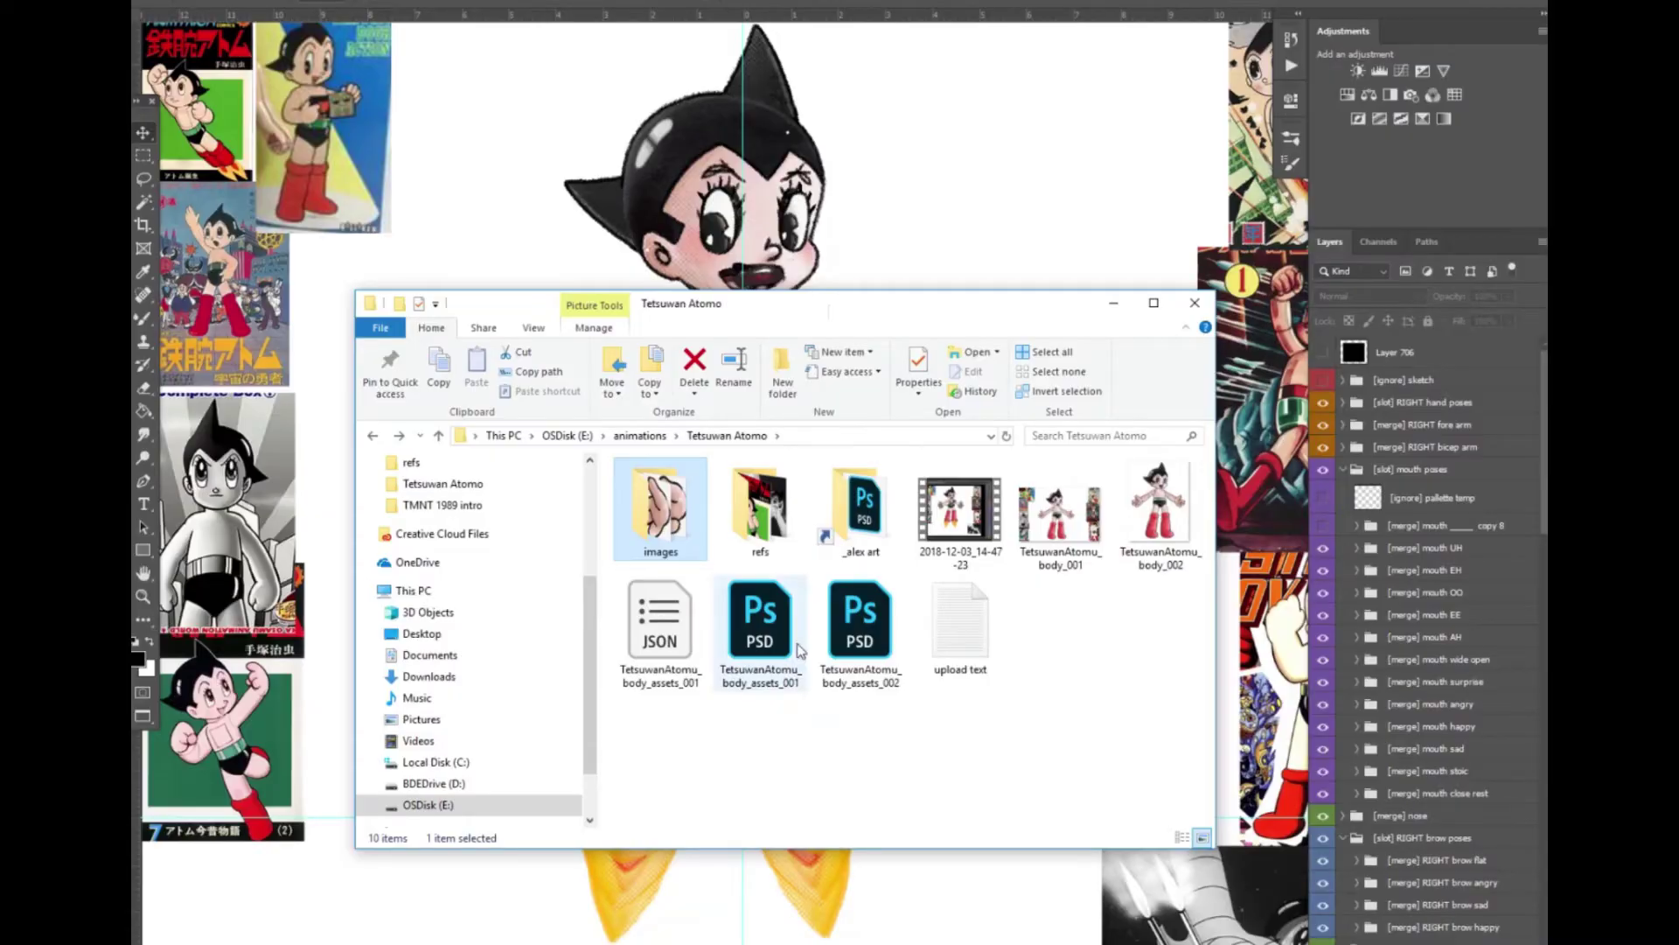
pyautogui.moveTo(963, 313); pyautogui.dragTo(958, 244)
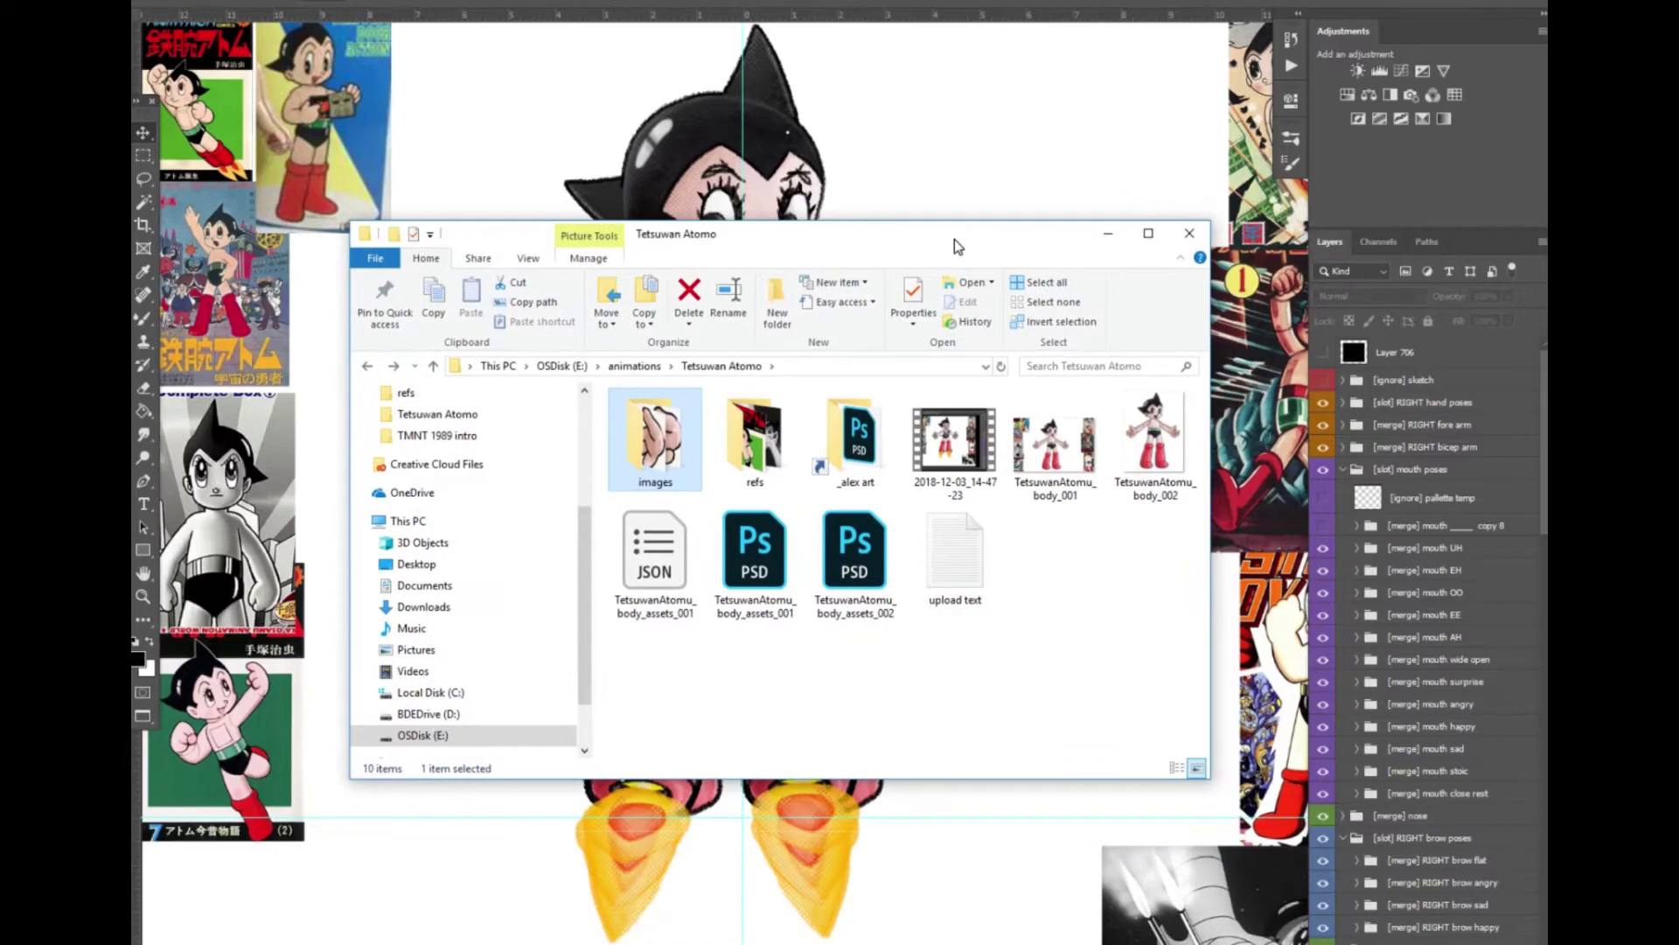